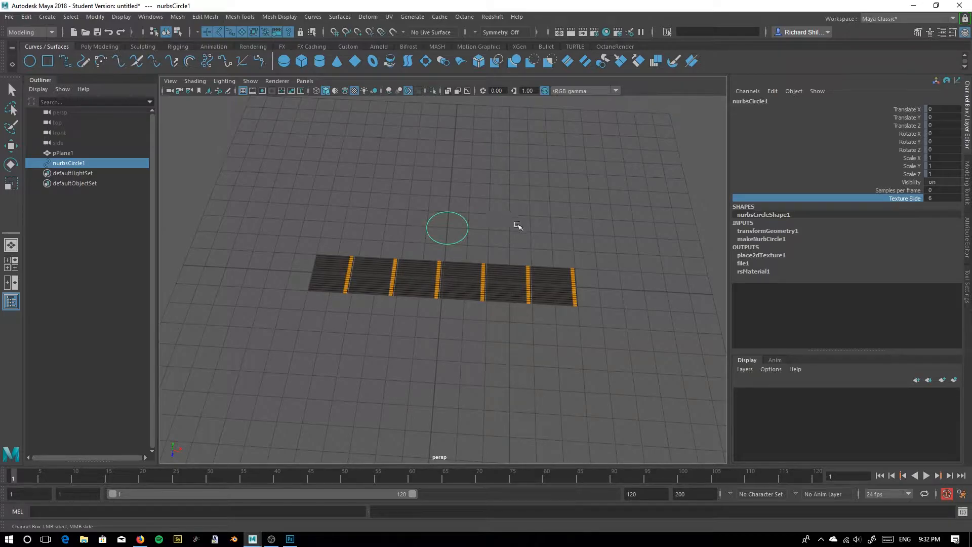
Test sliding the striped plane's texture with the circle's Texture Slide attribute and reset the attribute to 0
middle_drag(500, 227, 515, 236)
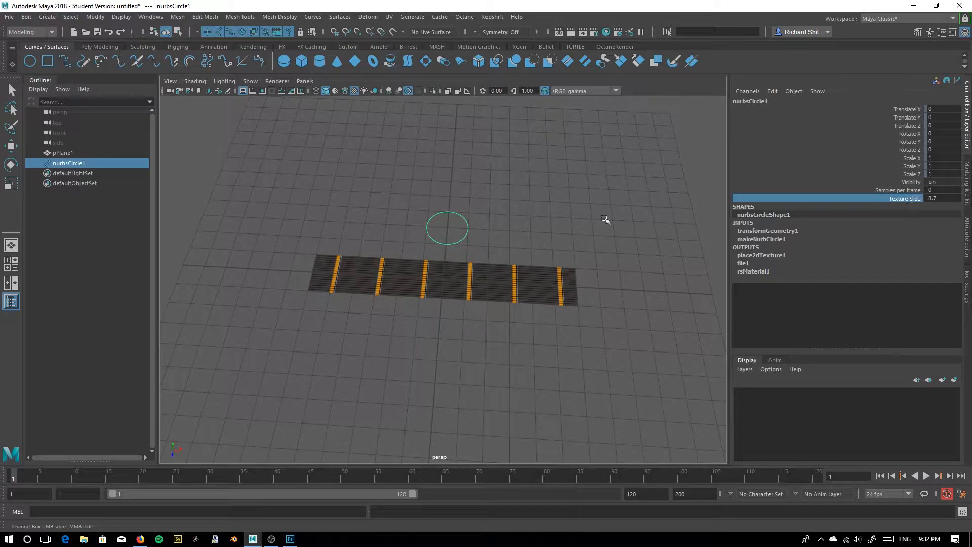
mouse_move(513, 217)
middle_down()
mouse_move(530, 217)
mouse_move(502, 219)
mouse_move(525, 215)
mouse_move(508, 226)
middle_up()
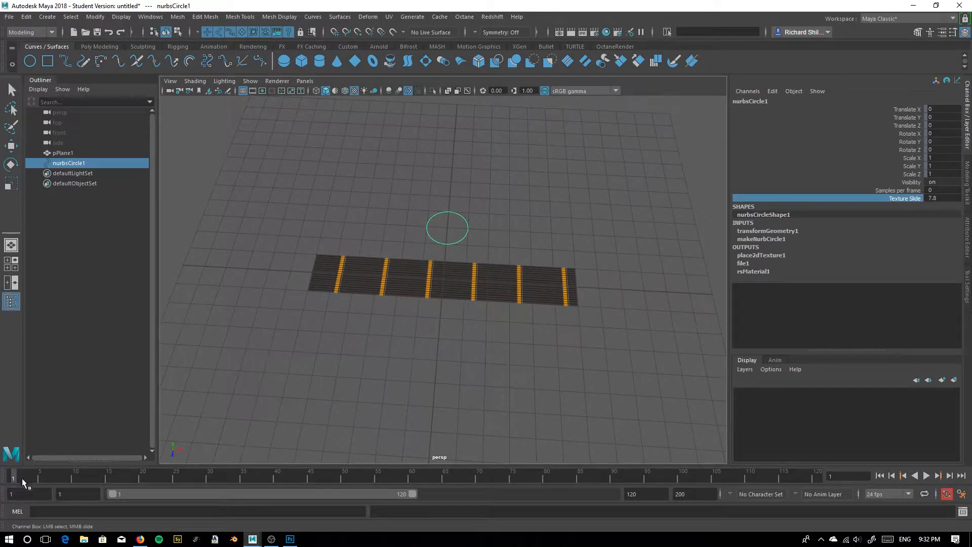
click(930, 199)
text(6)
key(Return)
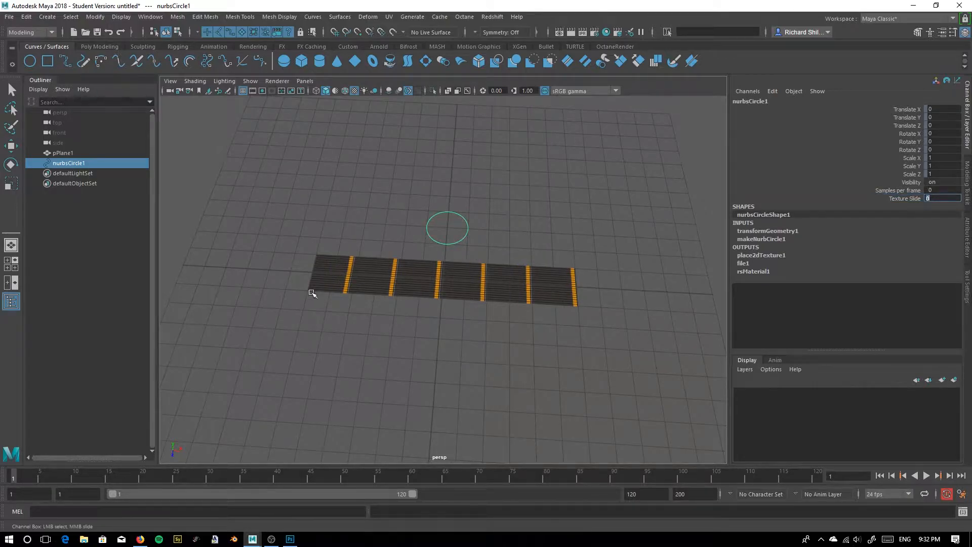
Key the circle's Texture Slide at frame 1 and key it again with a higher value at frame 40
right_click(892, 199)
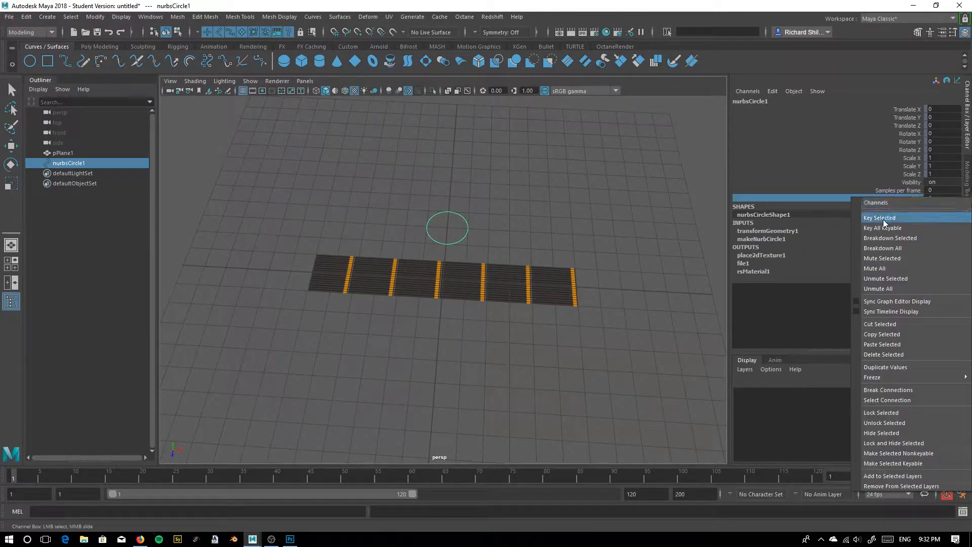
click(890, 218)
click(274, 476)
middle_drag(515, 233, 540, 230)
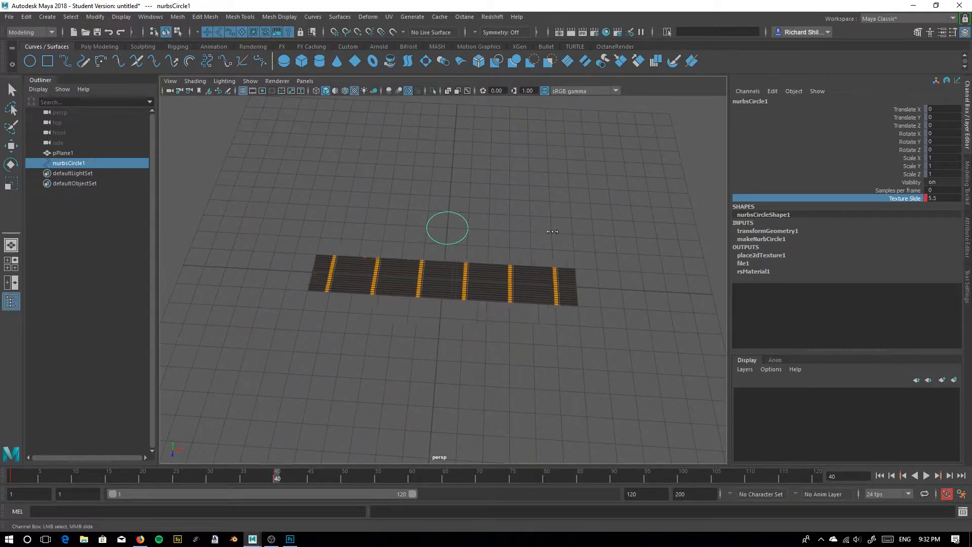
key(s)
Play back the texture slide animation from frame 1
click(14, 476)
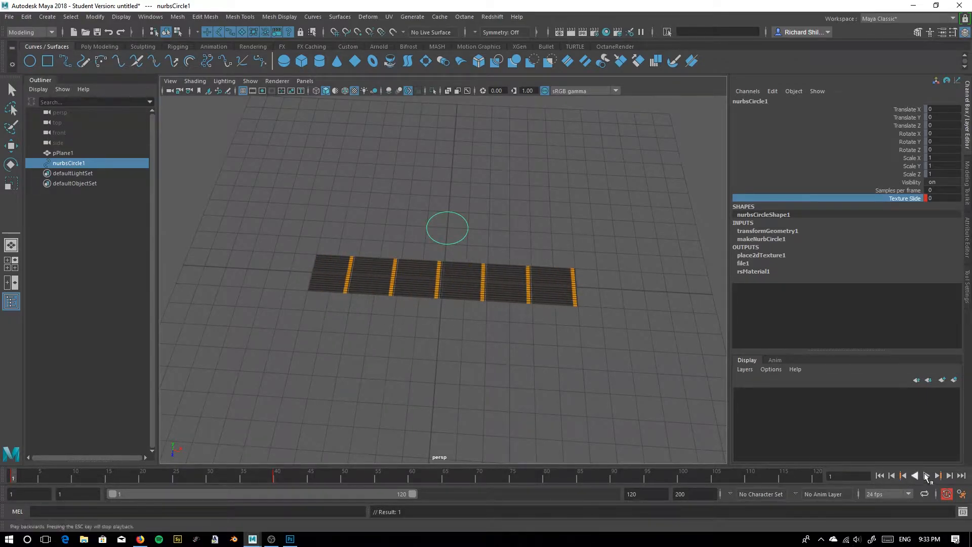
click(928, 476)
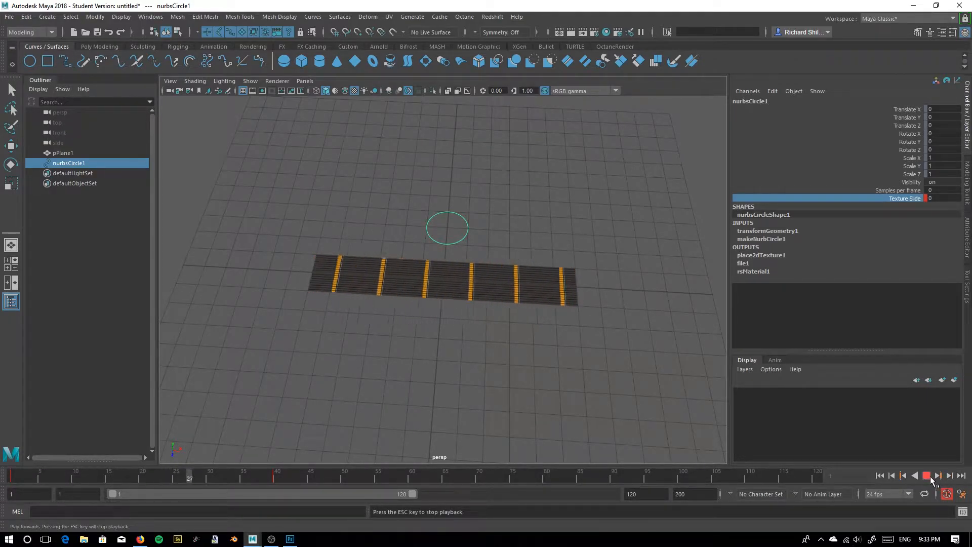
click(928, 476)
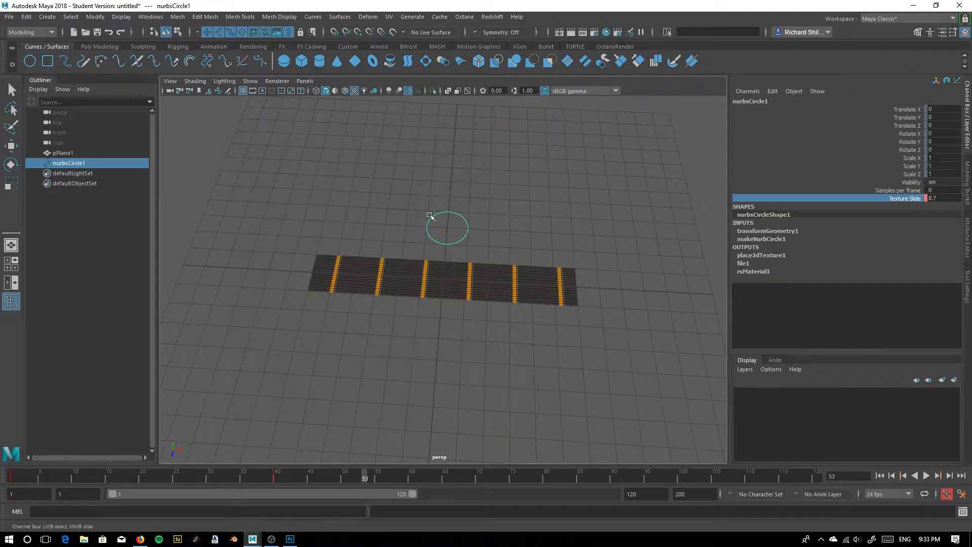
key(q)
click(403, 381)
alt+drag(423, 380, 439, 388)
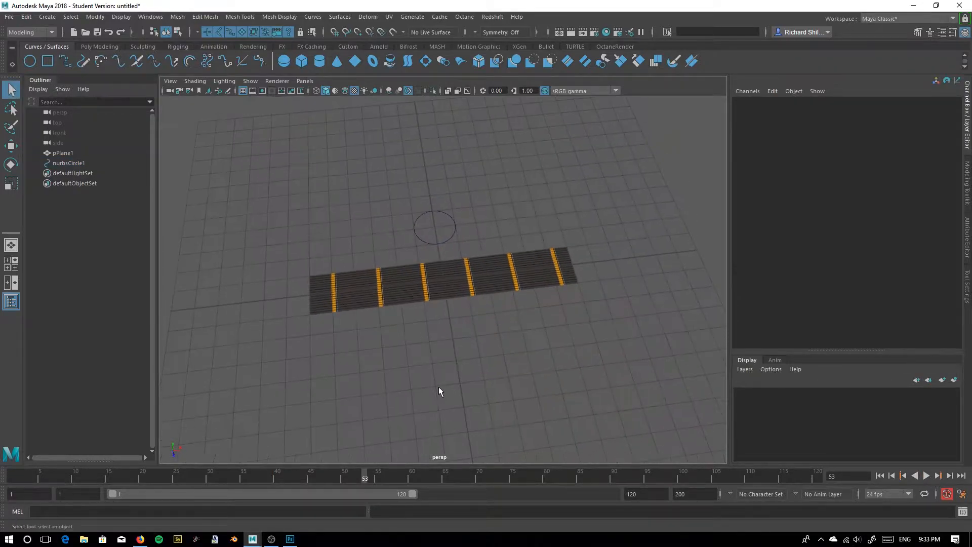
alt+middle_drag(439, 388, 408, 321)
alt+drag(408, 321, 349, 321)
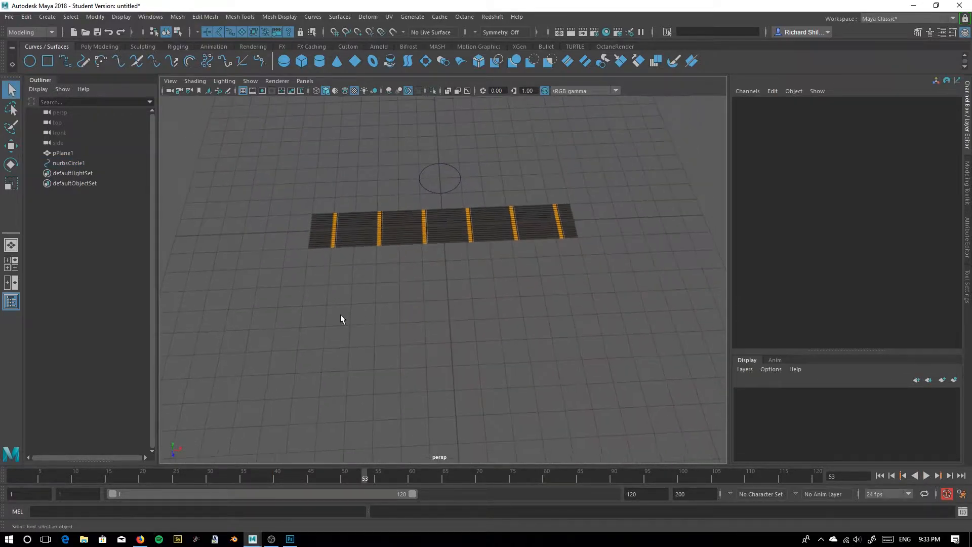
alt+drag(437, 231, 581, 223)
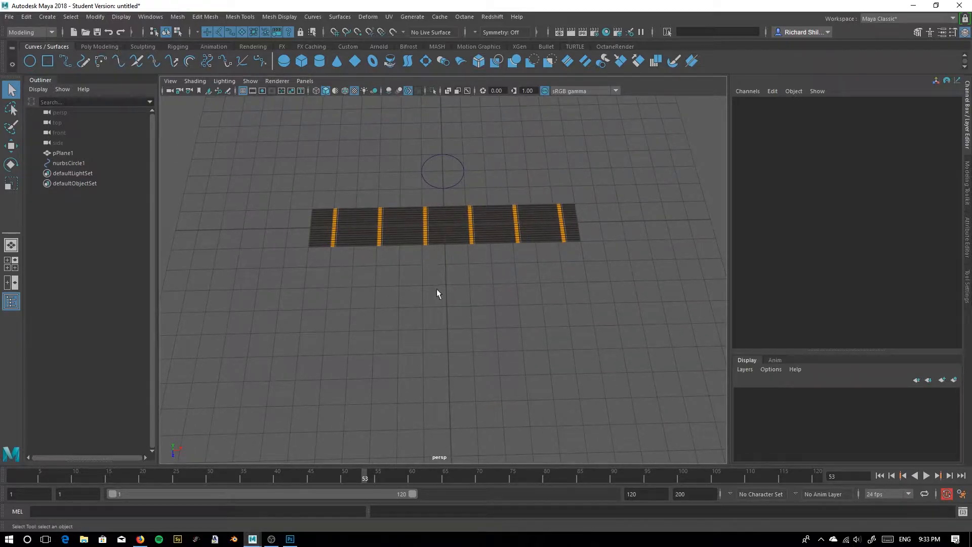
alt+middle_drag(446, 297, 450, 312)
mouse_move(418, 322)
alt+mouse_down()
mouse_move(397, 324)
mouse_move(408, 324)
alt+mouse_up()
alt+middle_drag(409, 327, 401, 307)
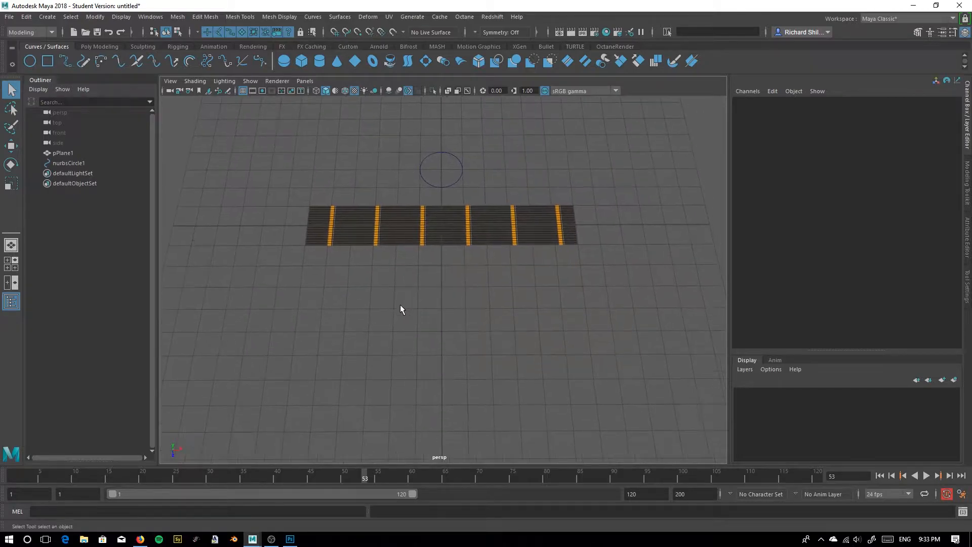
Create a new polygon plane and move it 4 units along Z, in front of the striped plane
click(99, 46)
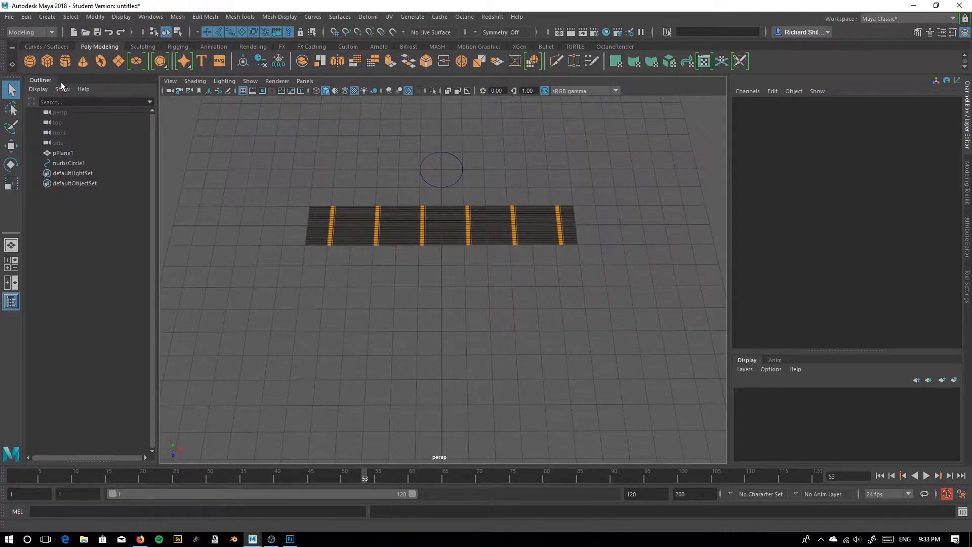
click(118, 62)
key(w)
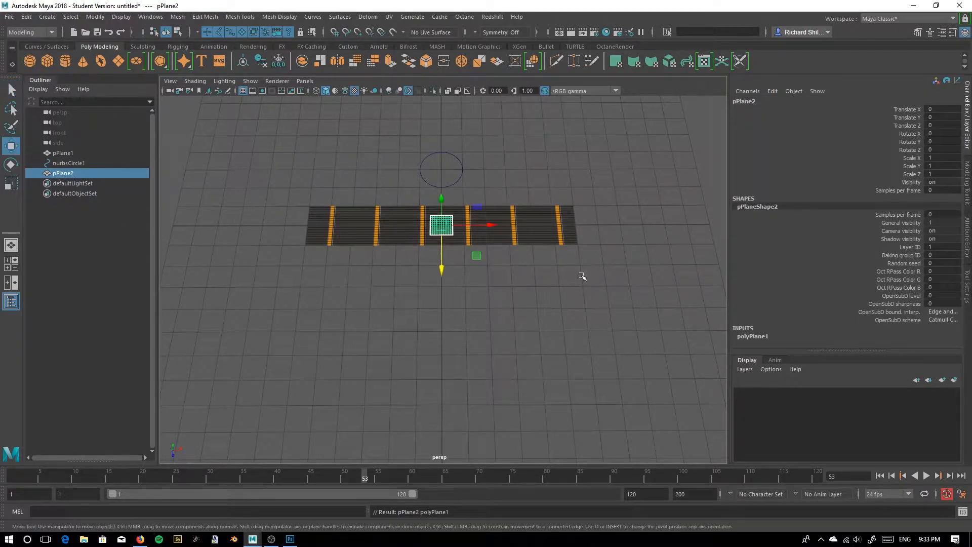
key(x)
drag(454, 269, 453, 315)
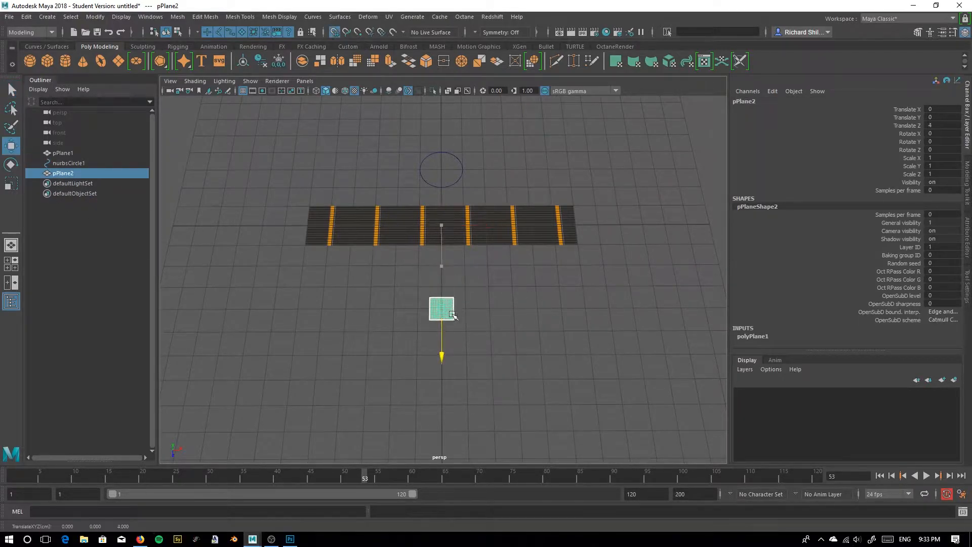
Scale the new plane into a strip about 11.93 in X and 1.78 in Z, with width and height subdivisions of 1
key(r)
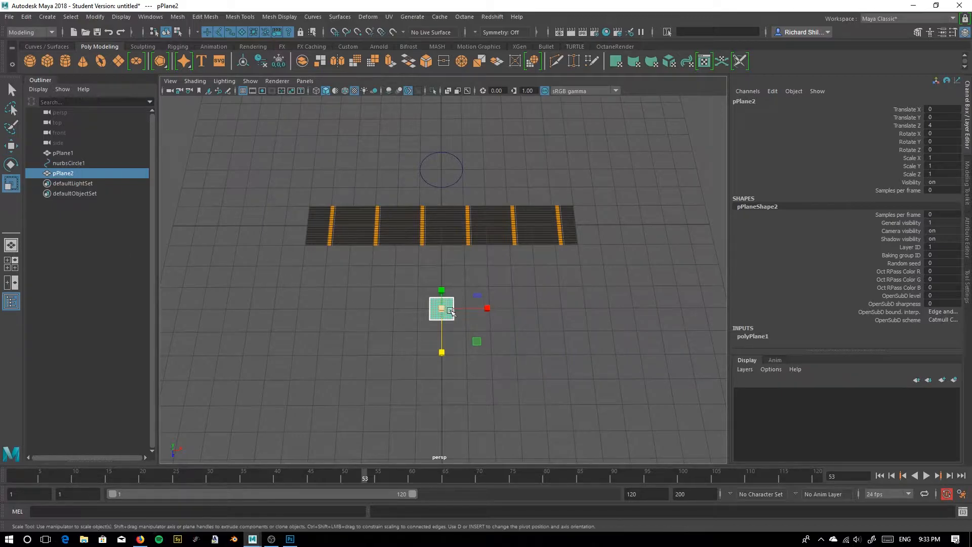
drag(440, 311, 756, 335)
click(753, 336)
scroll(816, 330, down, 2)
click(932, 319)
text(1)
key(Tab)
text(1)
key(Return)
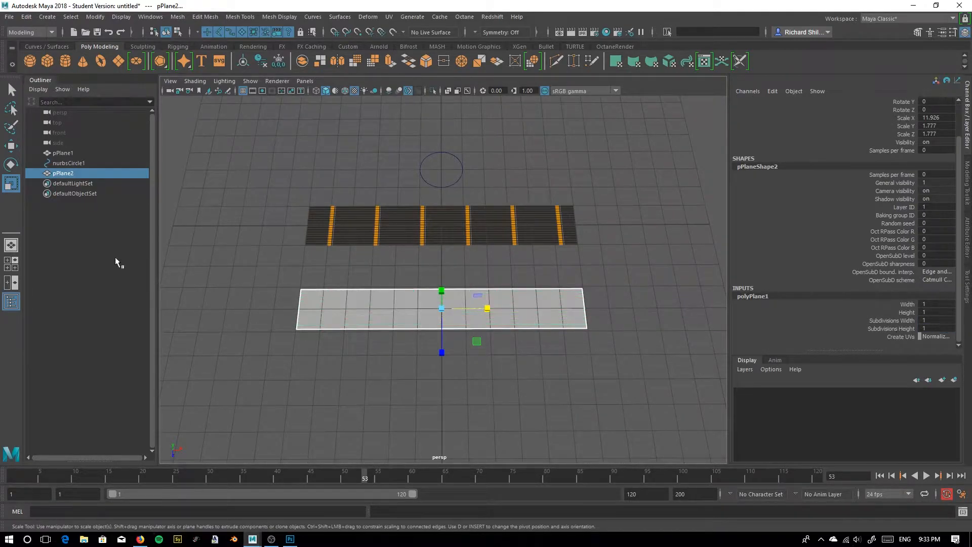
Widen the new plane slightly to a Z scale of about 1.96
click(11, 90)
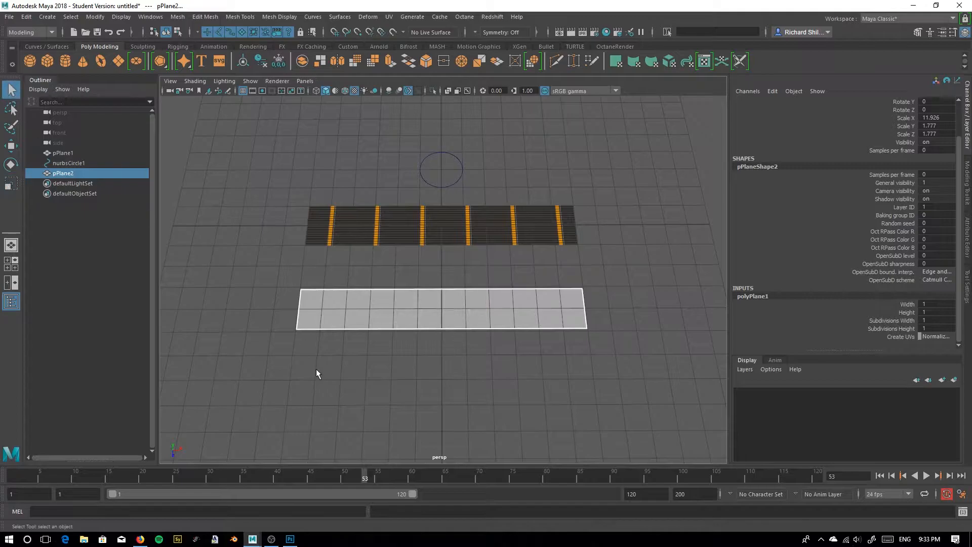
click(354, 372)
alt+drag(354, 372, 398, 327)
click(398, 326)
key(r)
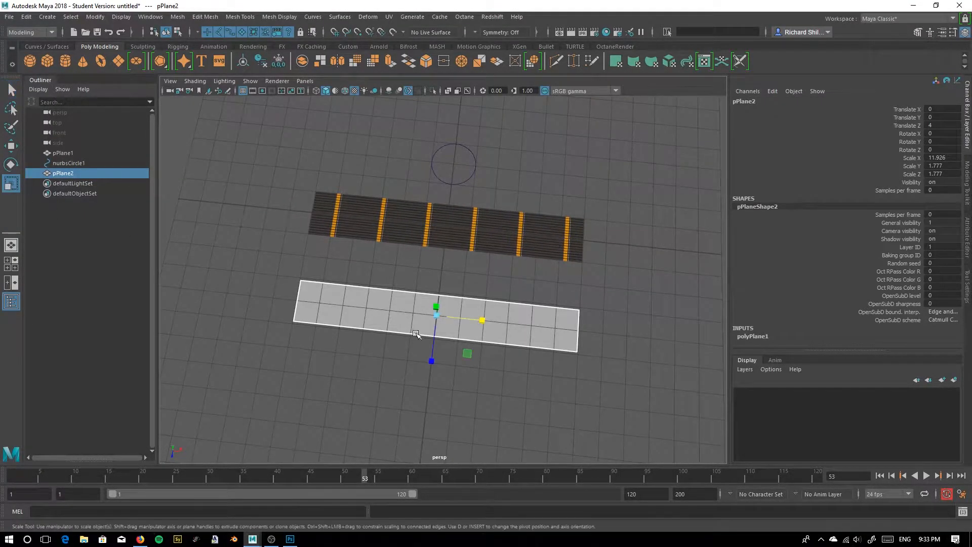
drag(438, 363, 432, 363)
click(345, 387)
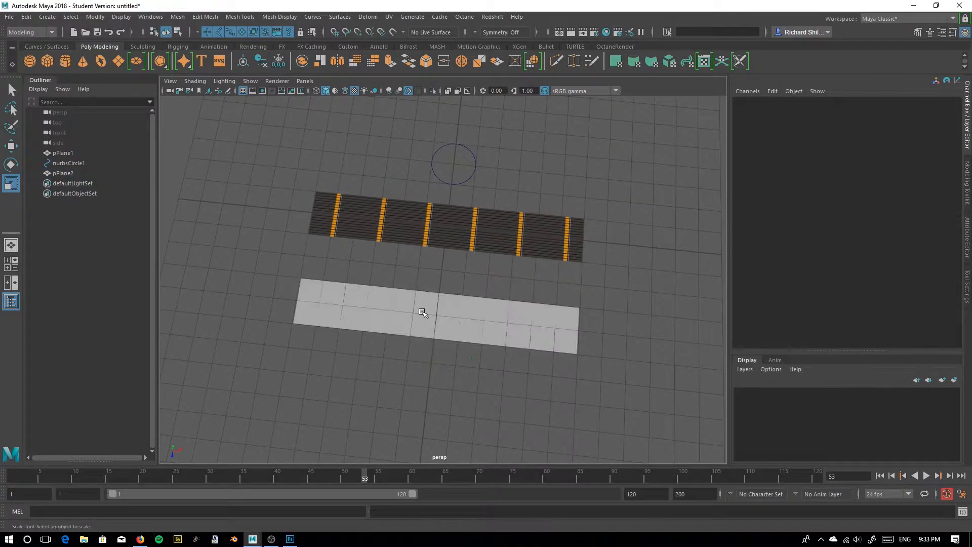
click(369, 320)
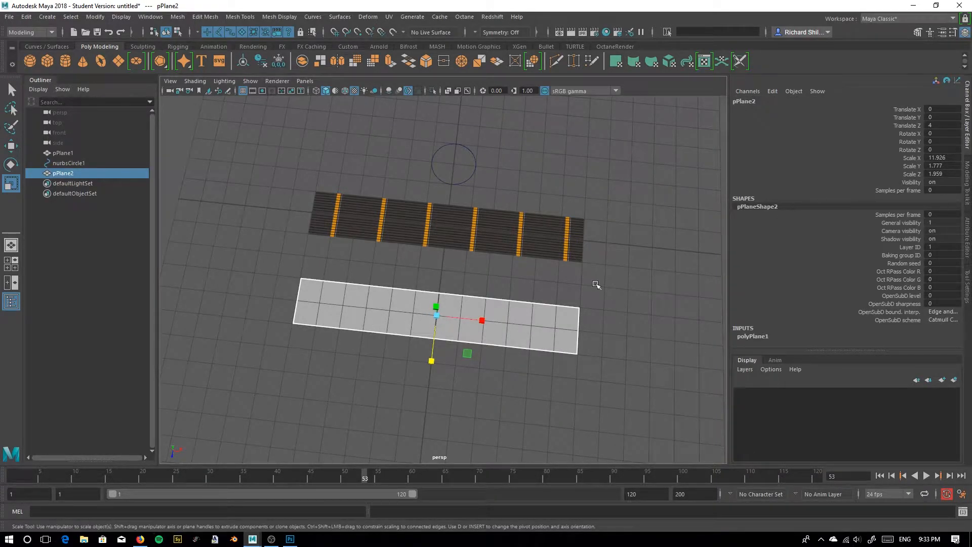
Freeze the new plane's transformations and delete its construction history
right_click(863, 142)
mouse_move(861, 322)
click(817, 347)
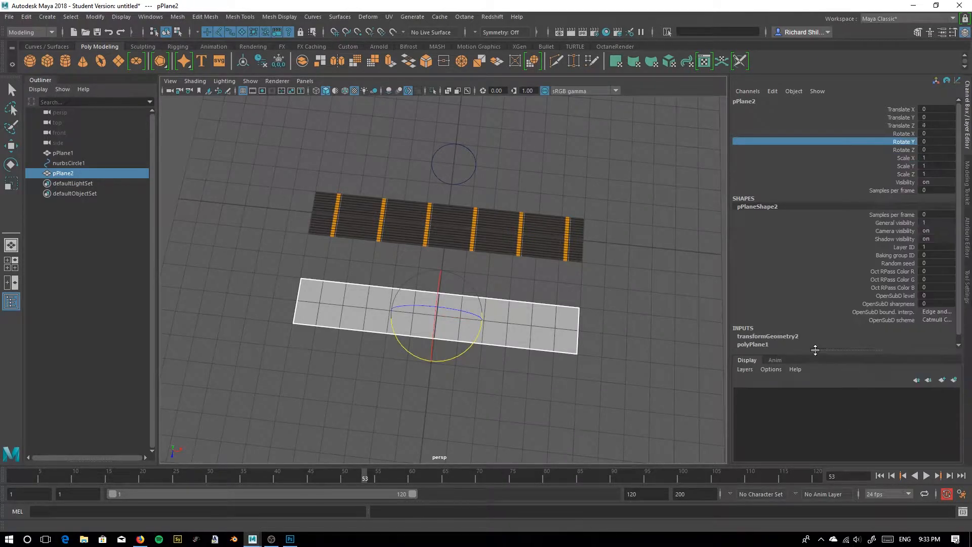
click(26, 17)
mouse_move(64, 144)
click(202, 136)
Assign a new RedshiftMaterial to the new plane
click(495, 434)
alt+drag(495, 435, 420, 329)
click(448, 288)
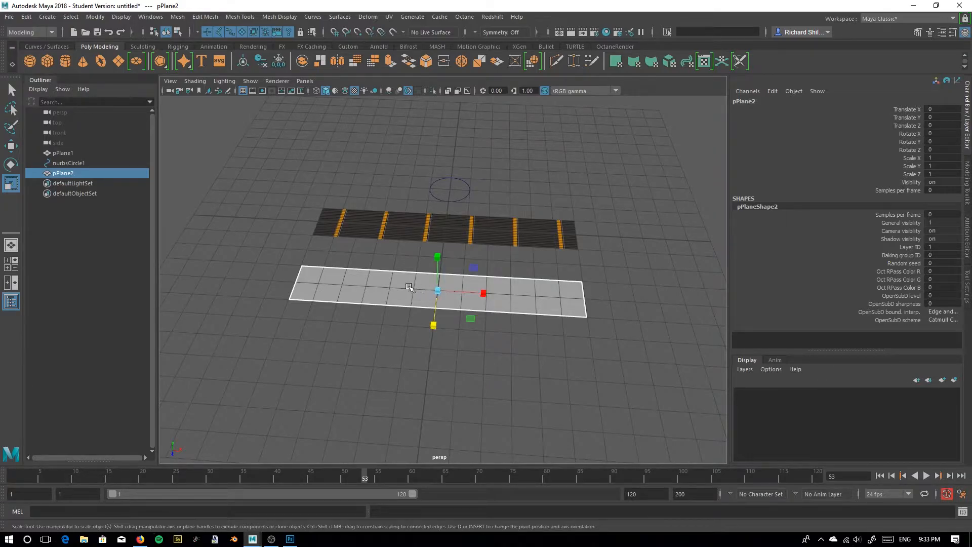
right_drag(359, 286, 373, 505)
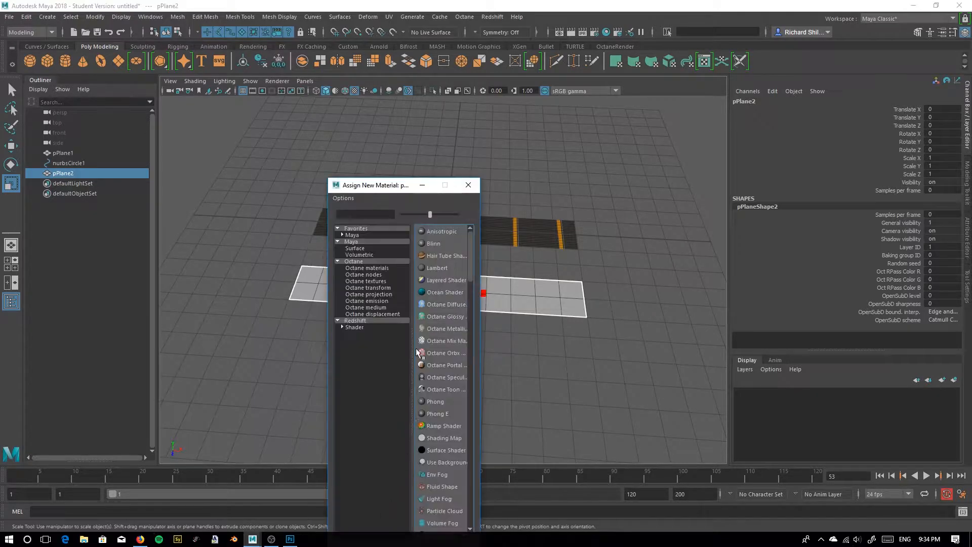
click(346, 326)
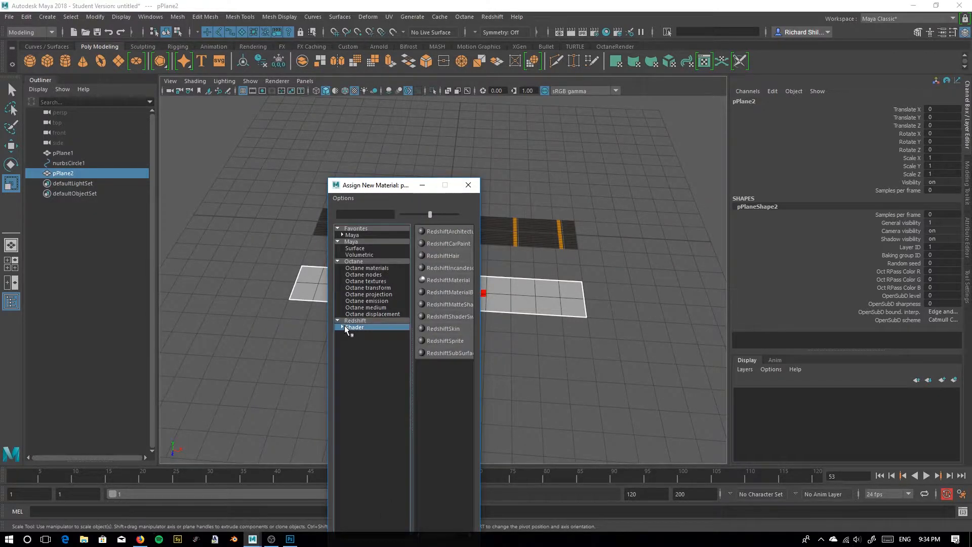
click(451, 280)
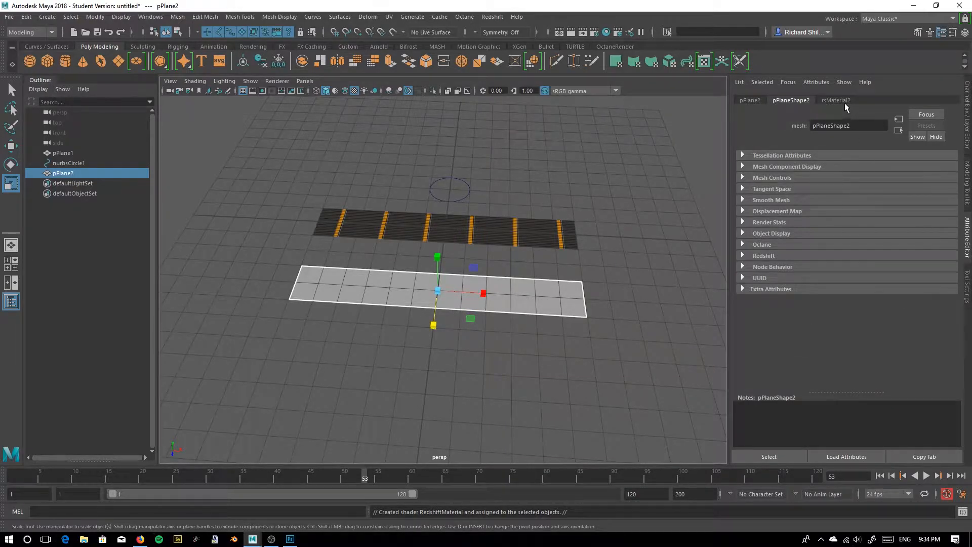
Connect a File texture to the new material's diffuse color and load Escalator_DIFF.png into it
click(839, 100)
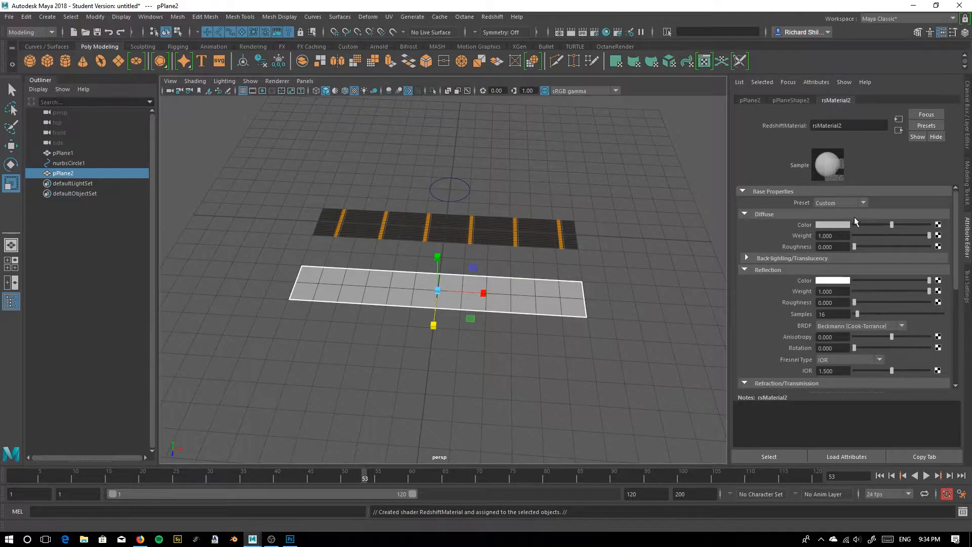
click(938, 224)
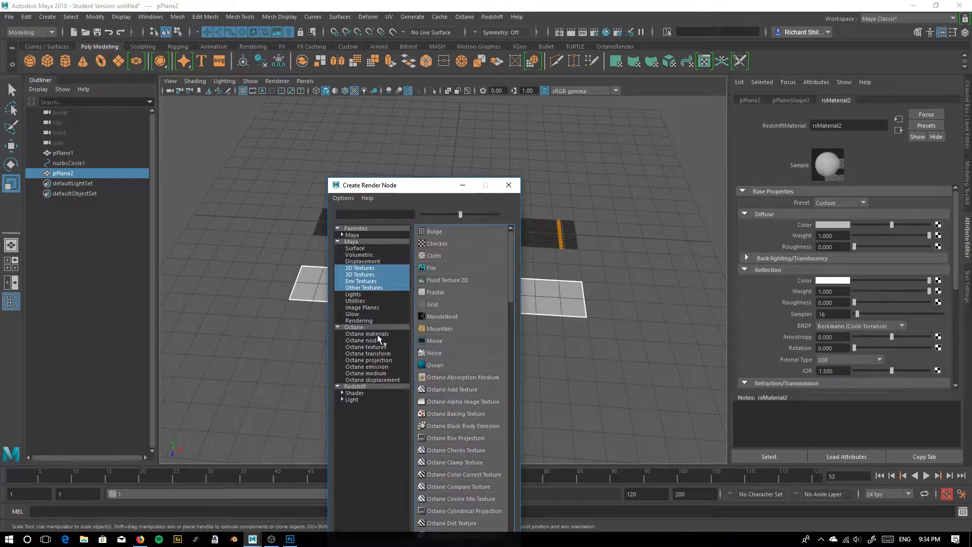
click(431, 268)
click(942, 238)
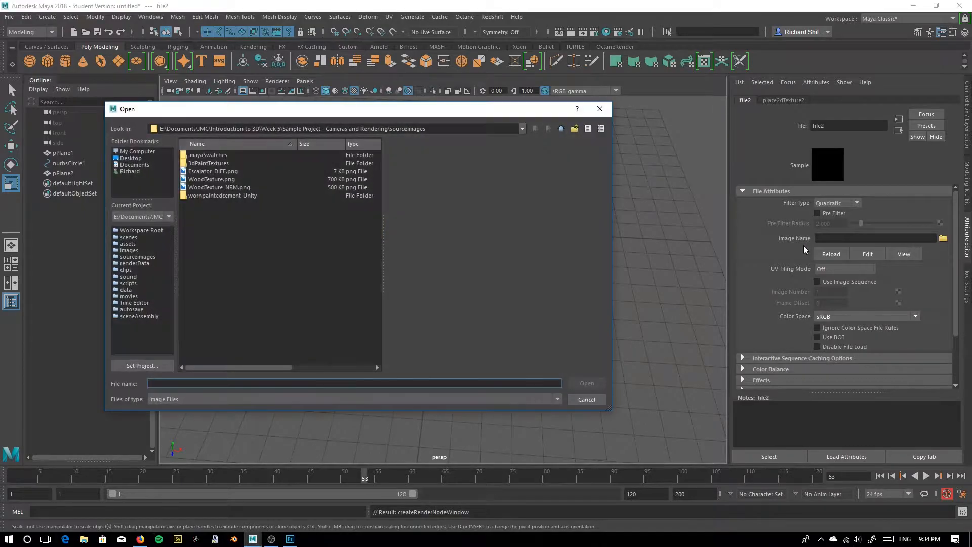
click(210, 171)
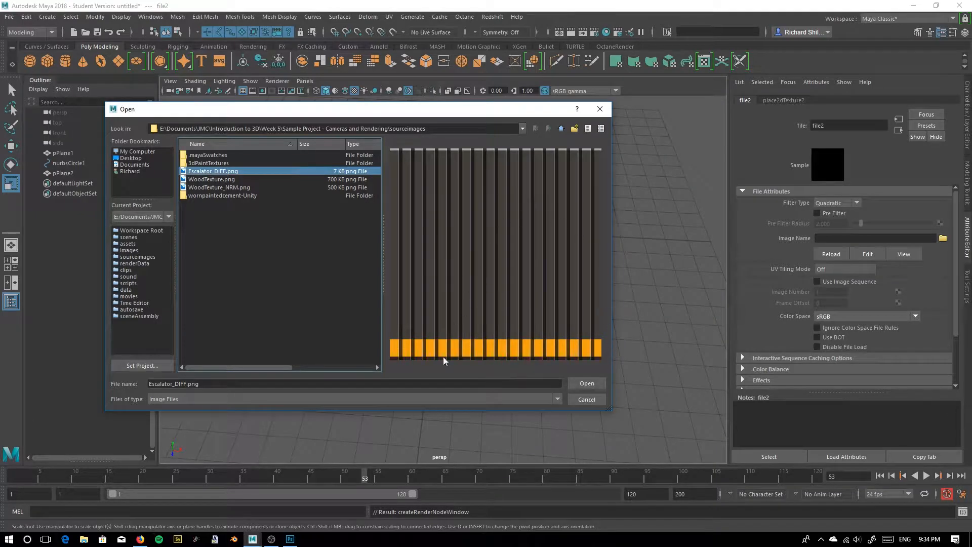
click(588, 383)
Open the new plane's UVs in the UV Editor and enlarge the square UV shell over the escalator texture
alt+drag(338, 350, 349, 385)
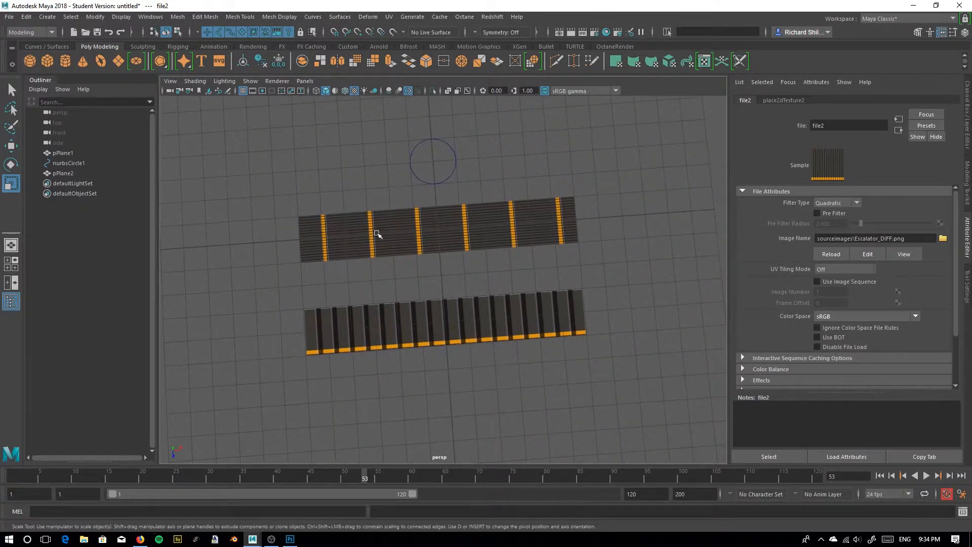
alt+drag(354, 401, 370, 366)
click(579, 297)
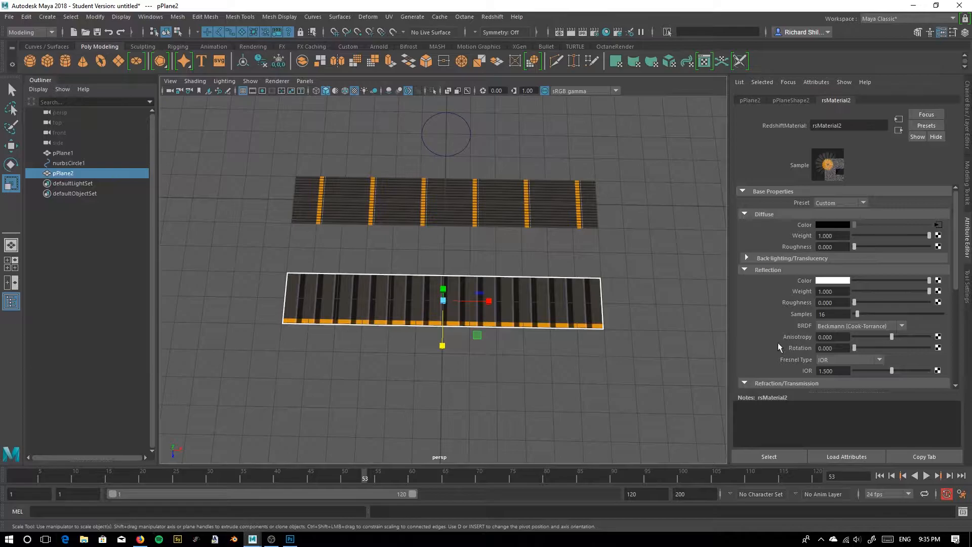
drag(971, 72, 417, 48)
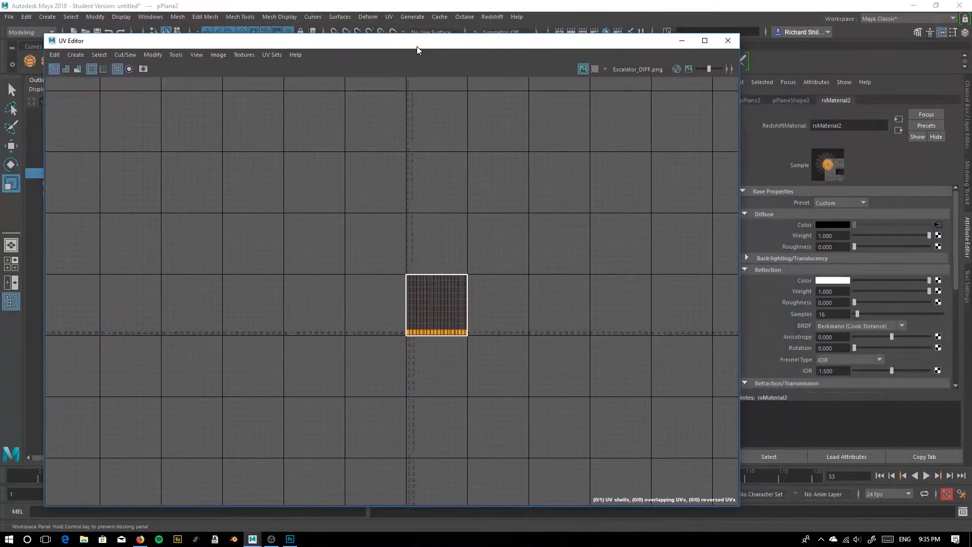
scroll(469, 278, up, 3)
scroll(434, 315, up, 3)
scroll(399, 384, up, 3)
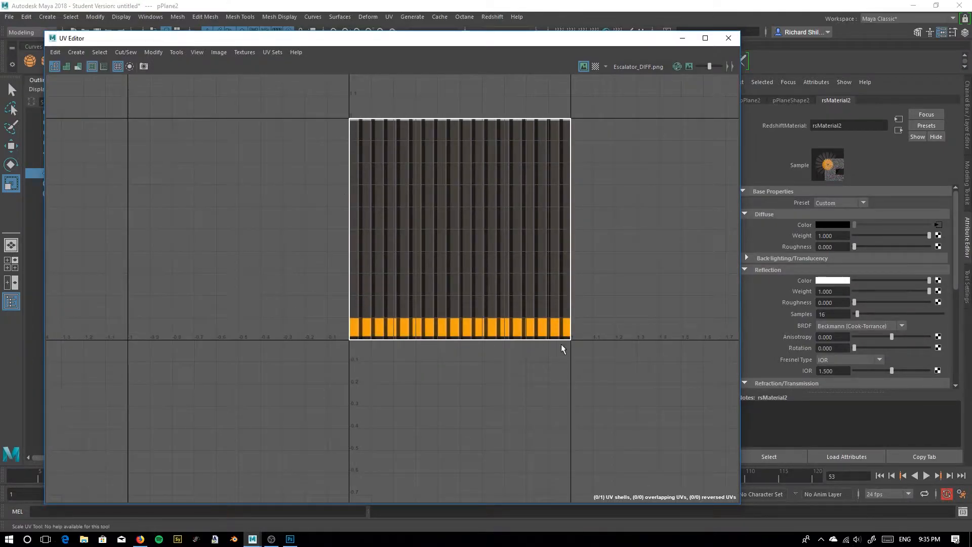
drag(395, 41, 422, 36)
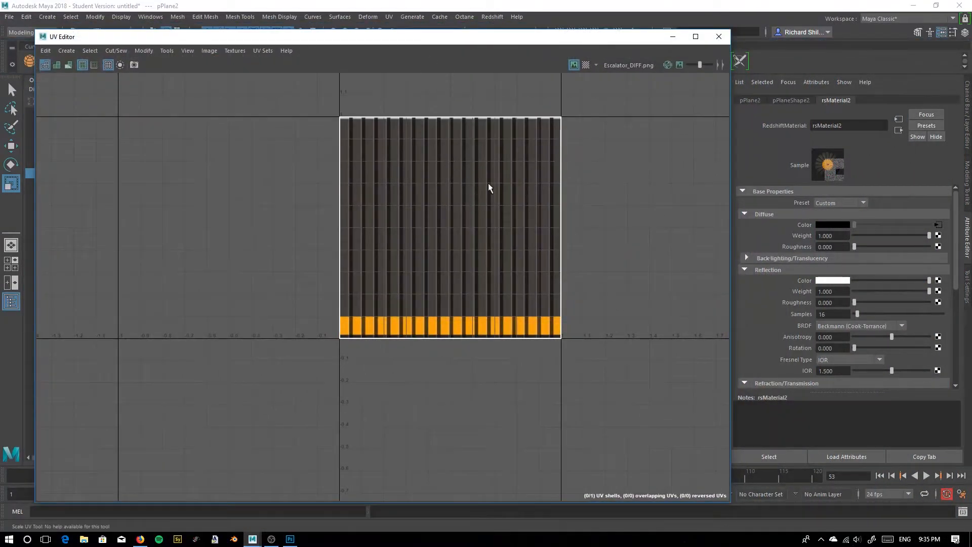
Unfold the plane's UV shell to the plane's real proportions and uncover the viewport to compare the texture on both strips
drag(971, 132, 653, 85)
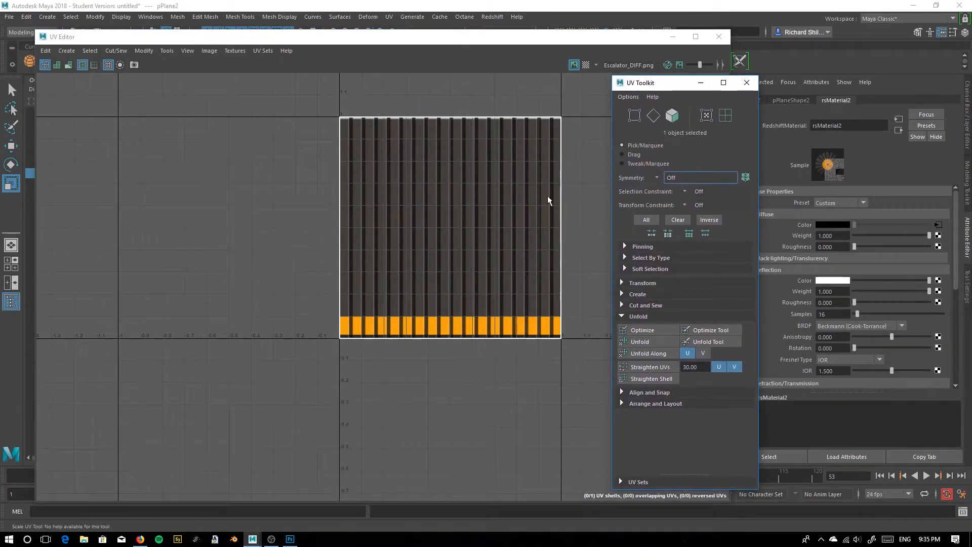
click(649, 342)
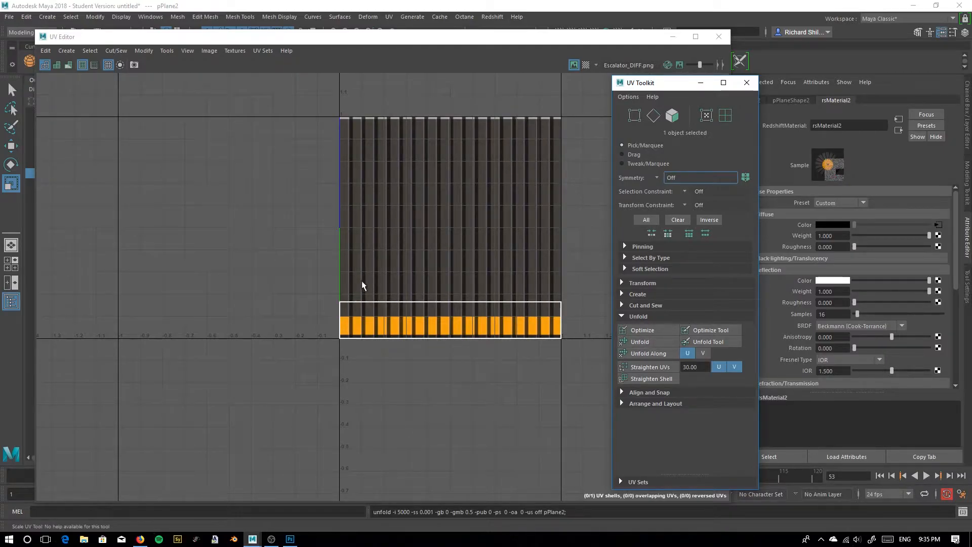
drag(388, 42, 387, 397)
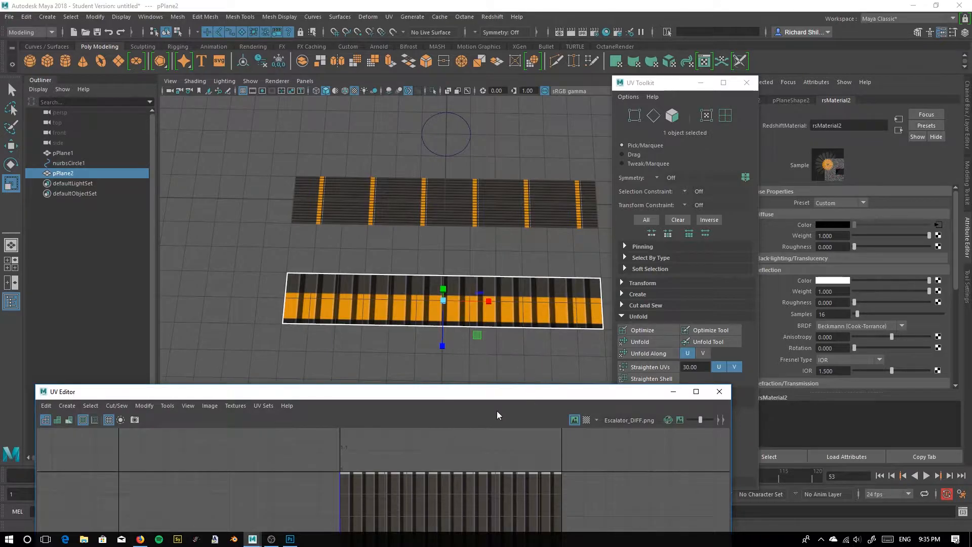
drag(457, 396, 473, 360)
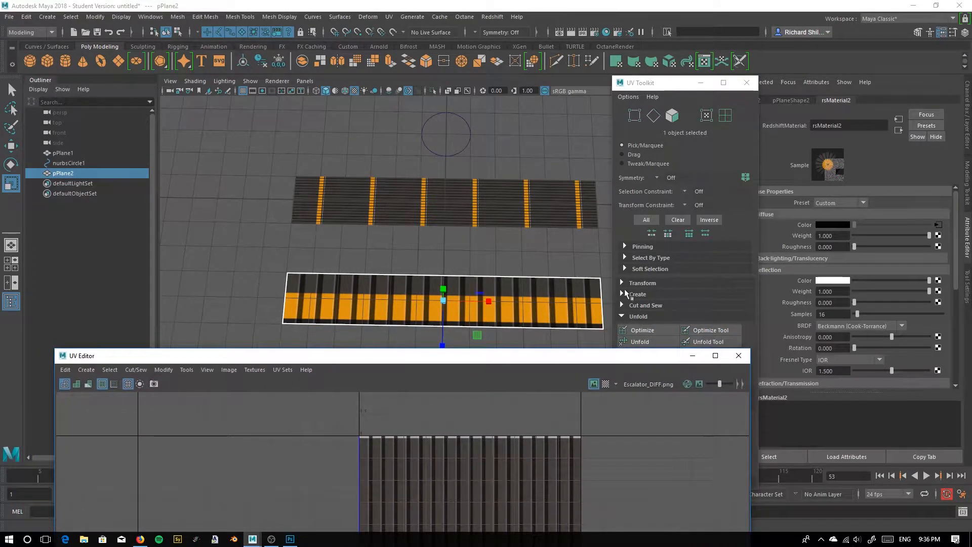
drag(494, 358, 460, 95)
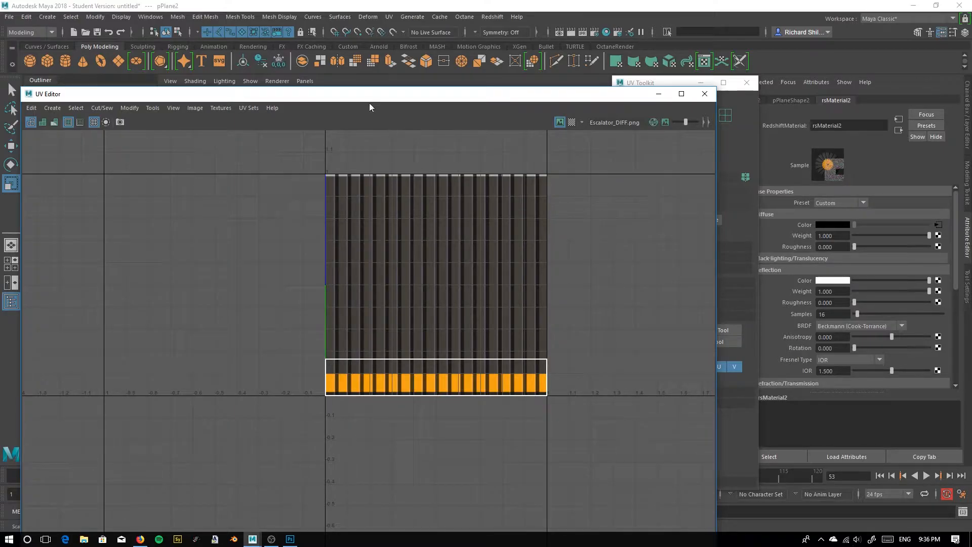
drag(367, 97, 367, 399)
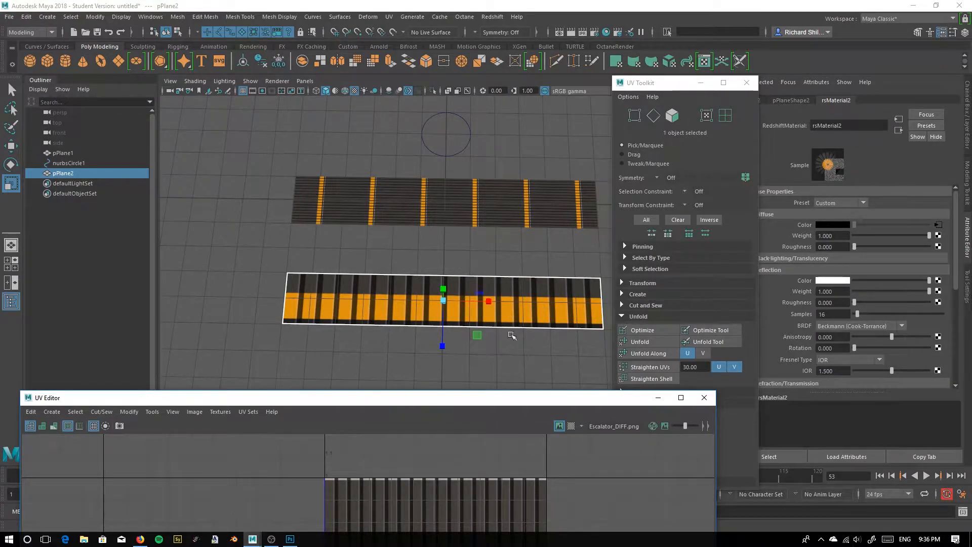
drag(442, 400, 419, 437)
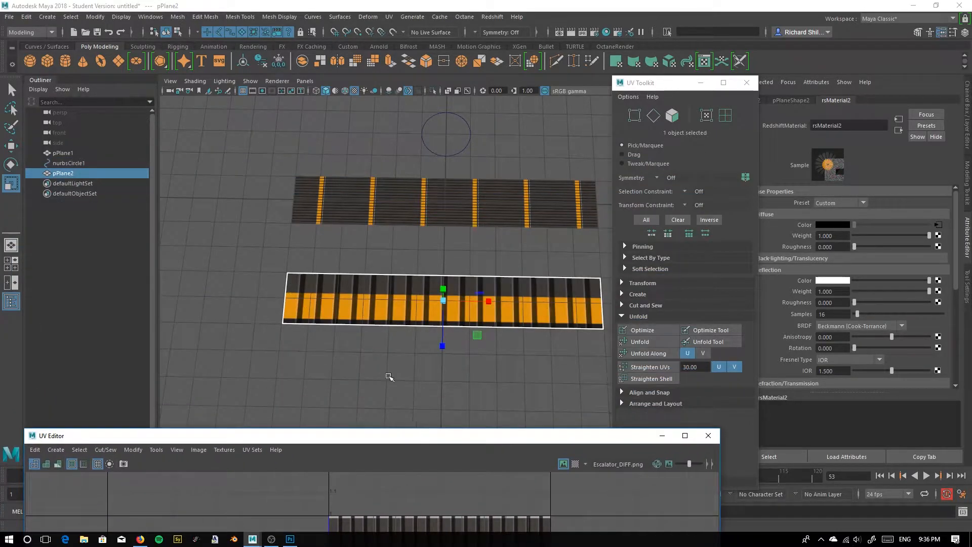
Shrink the UV Editor window and place it beside the textured plane so both can be seen together
drag(412, 436, 525, 107)
drag(802, 98, 390, 226)
drag(324, 231, 740, 86)
scroll(772, 275, up, 3)
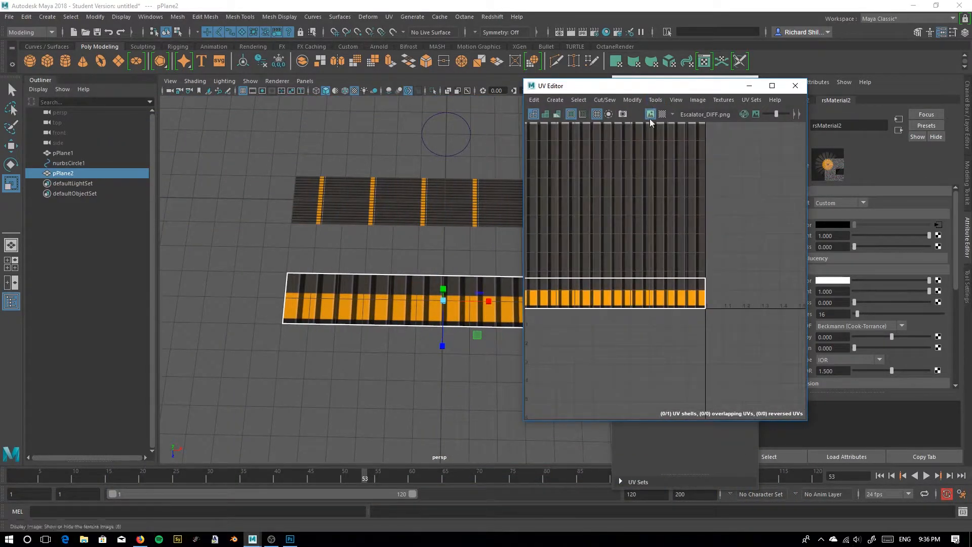
drag(637, 92, 715, 93)
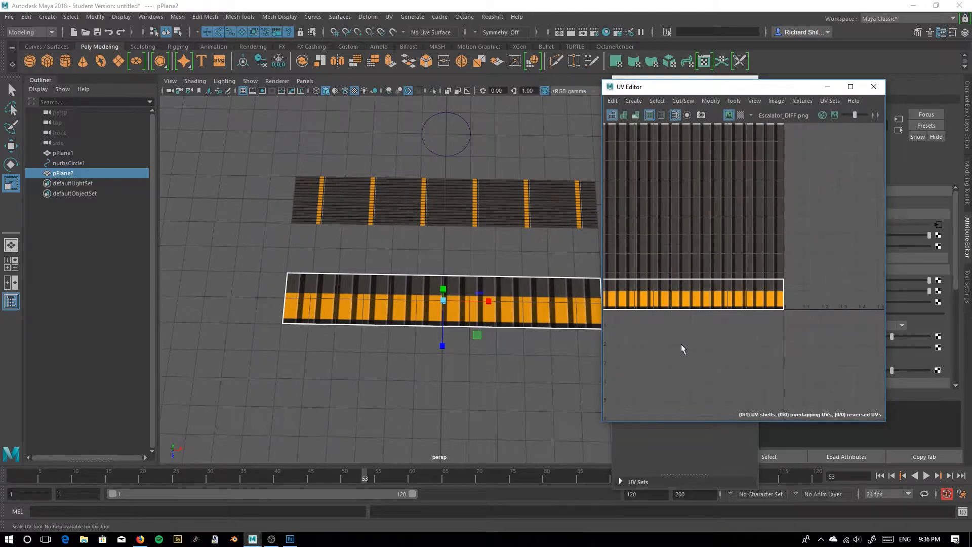
Select the plane's whole UV shell and rotate it 90 degrees so it stands upright over the escalator texture
alt+middle_drag(699, 350, 723, 375)
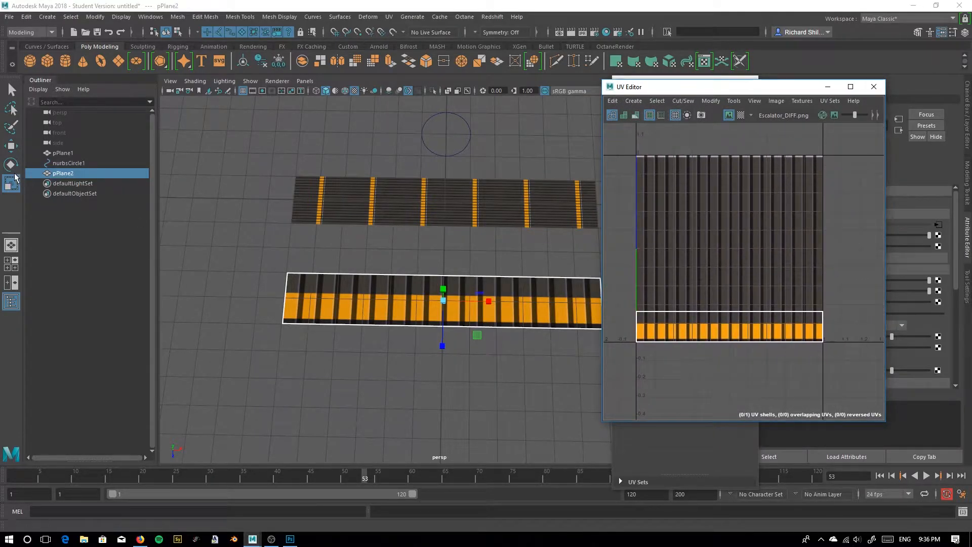
click(11, 164)
right_drag(737, 315, 700, 305)
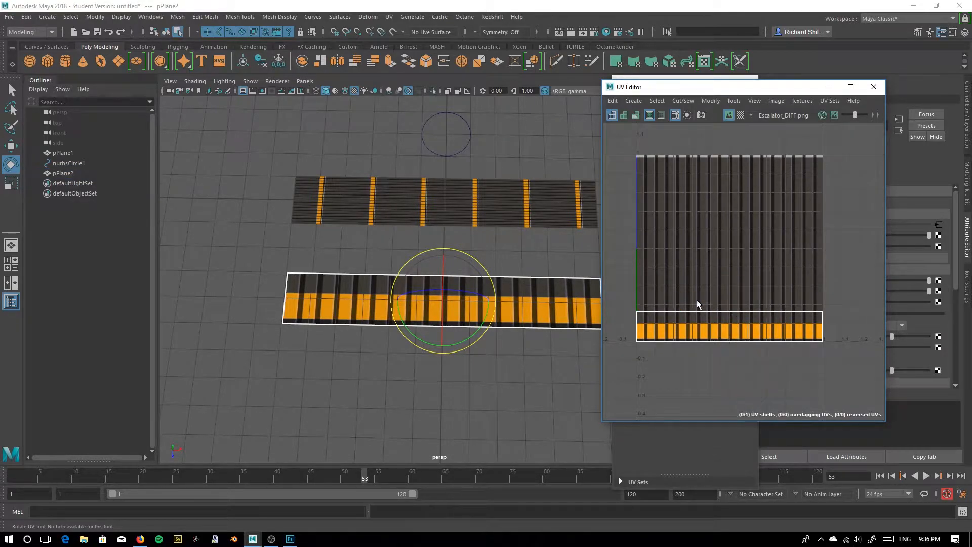
click(695, 332)
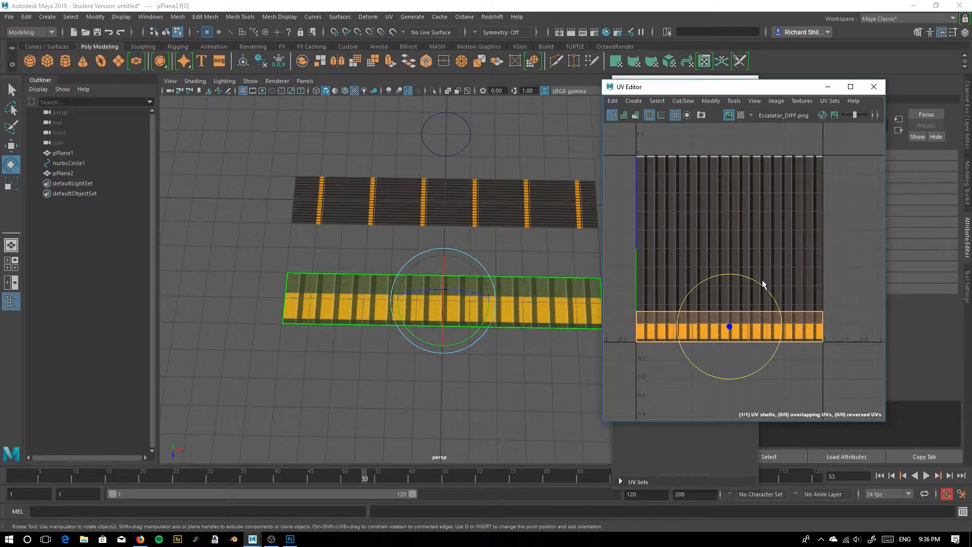
drag(757, 281, 771, 351)
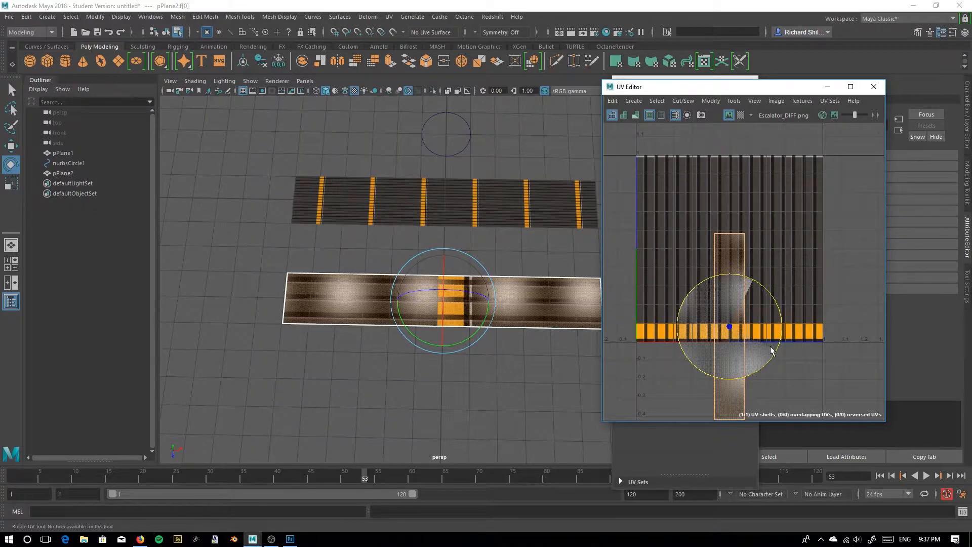
drag(771, 350, 770, 352)
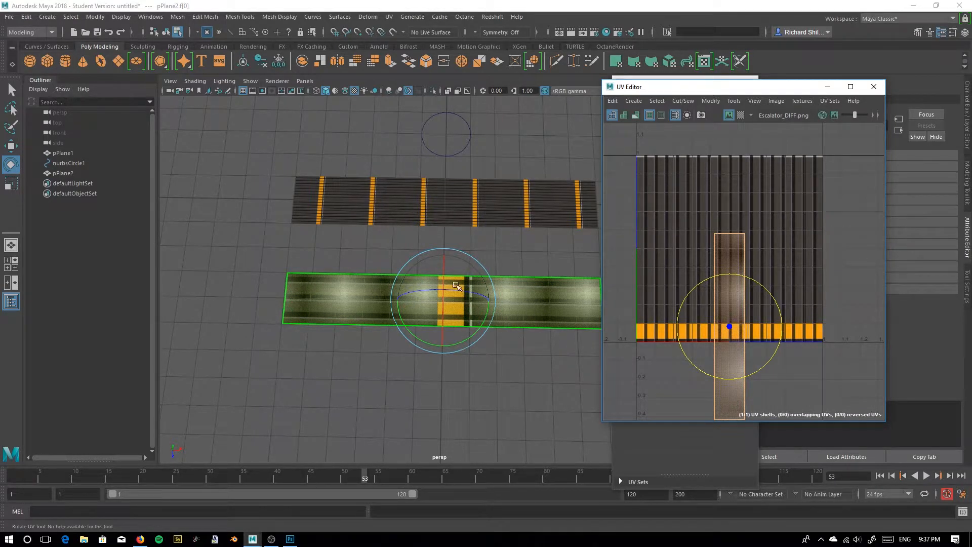
Scale the upright UV shell uniformly until its width spans the full width of the escalator texture tile
click(12, 185)
drag(739, 326, 971, 287)
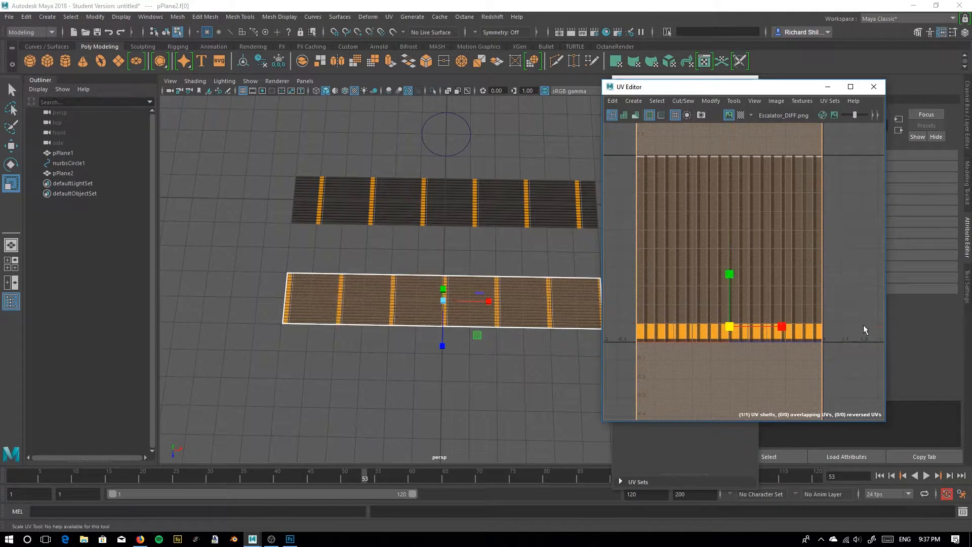
scroll(749, 206, down, 1)
scroll(790, 217, down, 3)
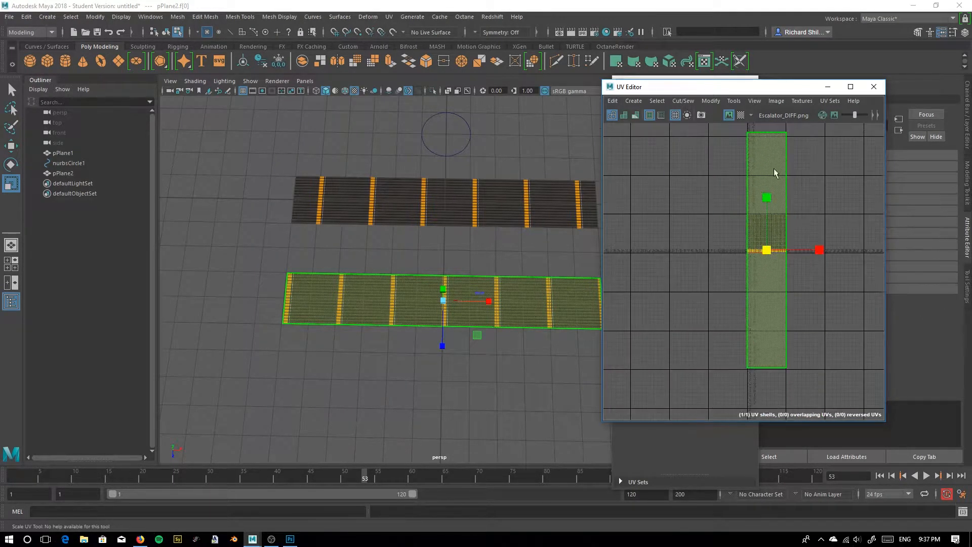
scroll(807, 226, up, 3)
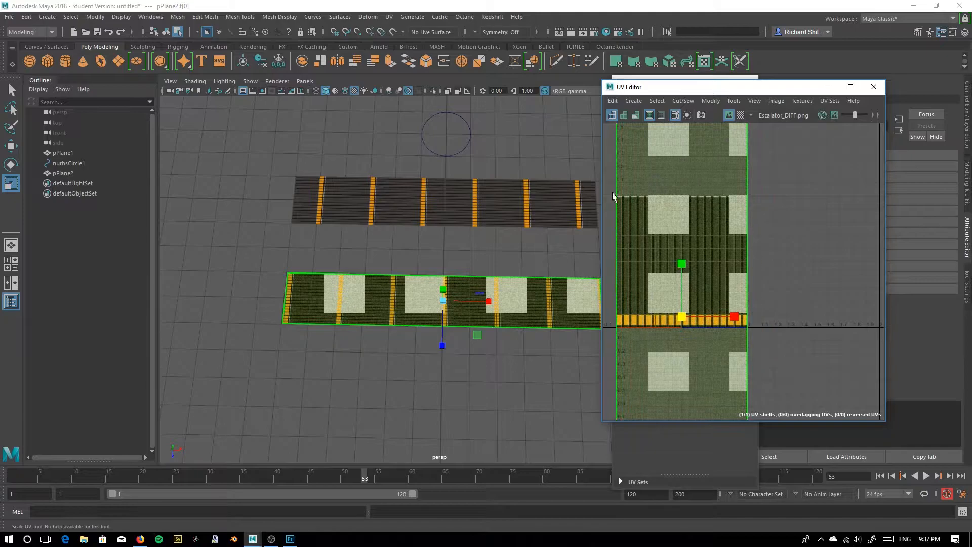
alt+middle_drag(777, 343, 831, 343)
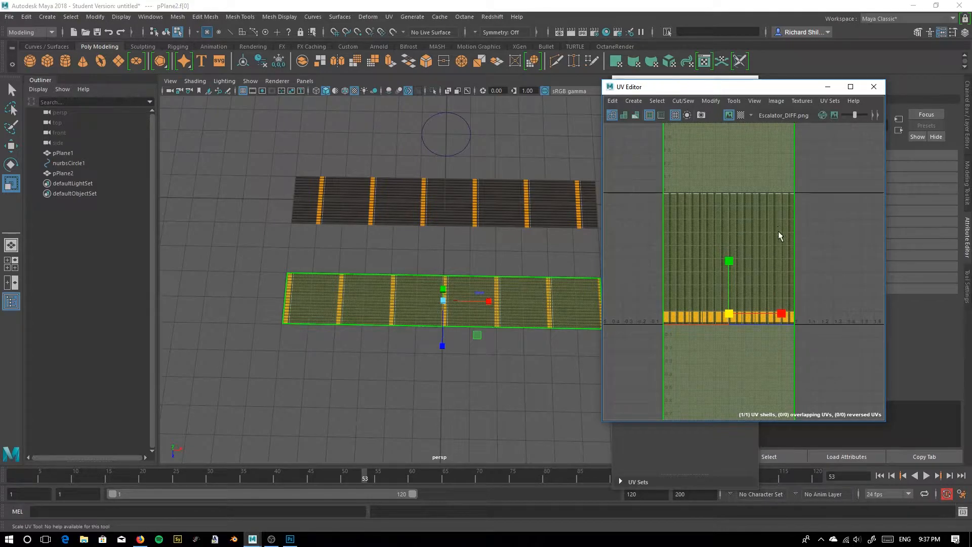
Examine how far the enlarged UV shell extends above and below the texture tile and its side edges
scroll(780, 234, down, 1)
scroll(806, 282, down, 1)
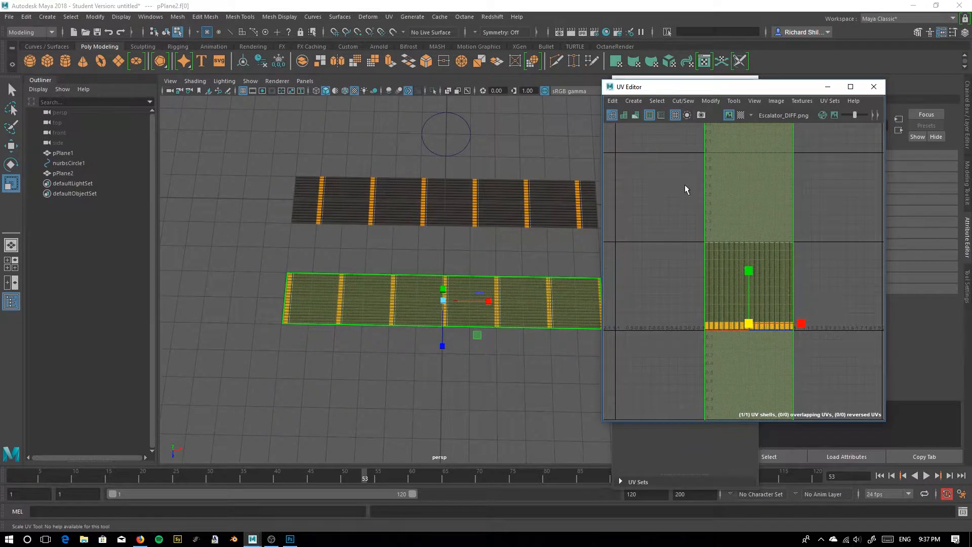
alt+middle_drag(823, 273, 812, 302)
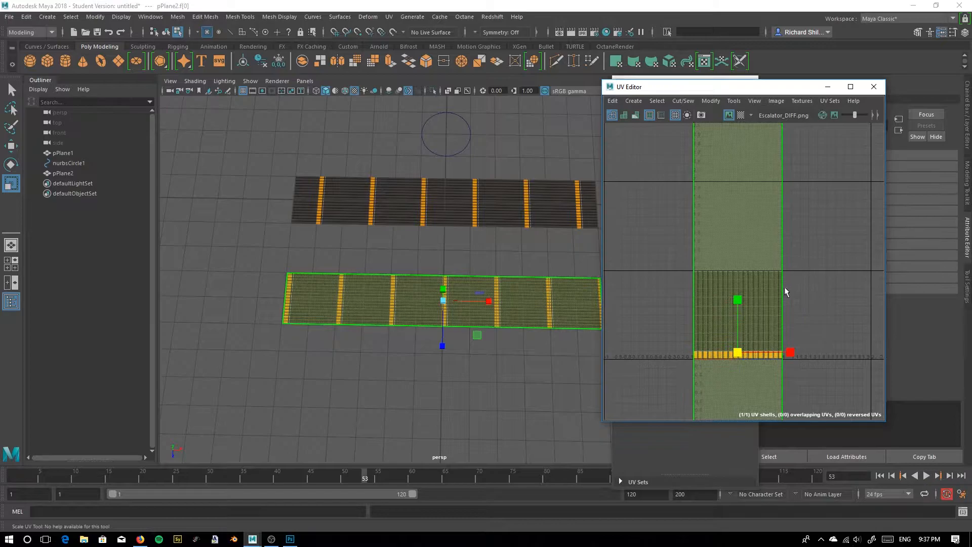
scroll(742, 347, up, 3)
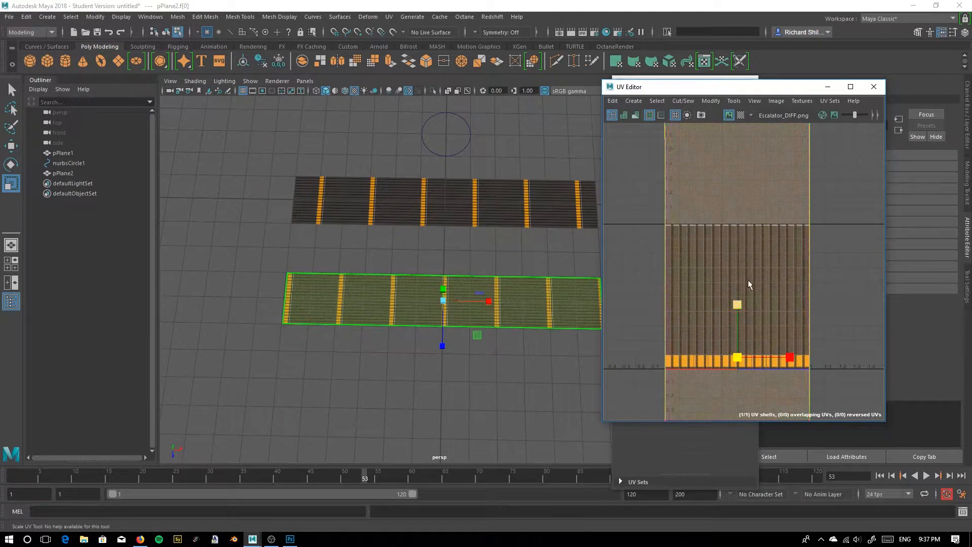
alt+middle_drag(755, 248, 734, 386)
alt+middle_drag(738, 217, 755, 197)
alt+middle_drag(756, 370, 751, 157)
mouse_move(757, 328)
alt+middle_down()
mouse_move(748, 226)
mouse_move(745, 339)
alt+middle_up()
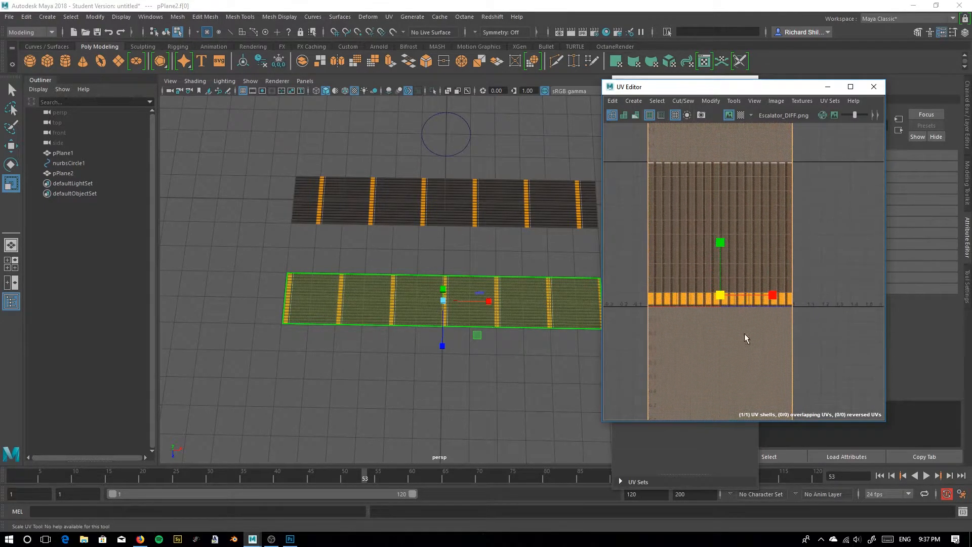
Move the UV shell upward until its lower edge meets the bottom edge of the escalator texture tile
click(11, 146)
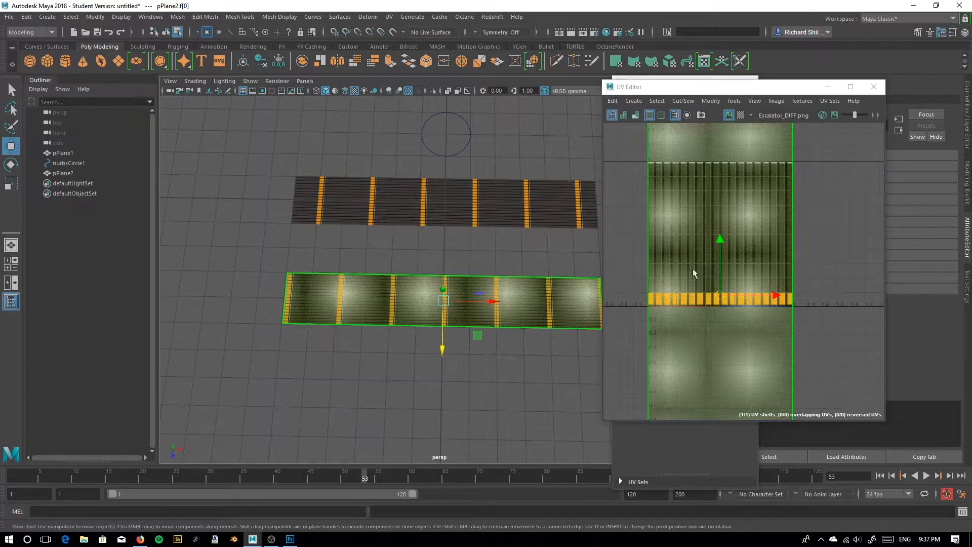
drag(722, 253, 722, 203)
alt+middle_drag(722, 203, 734, 319)
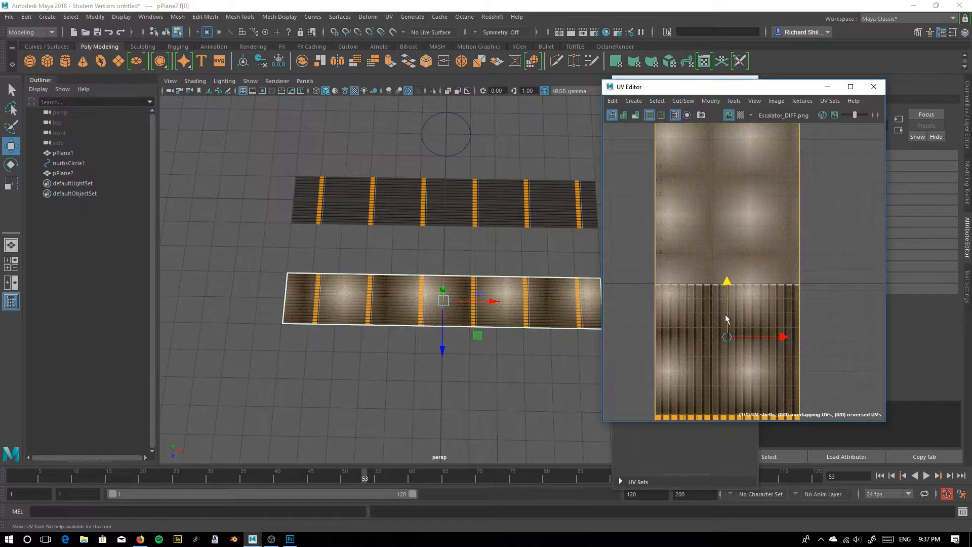
drag(730, 330, 716, 198)
alt+right_drag(822, 330, 790, 327)
alt+middle_drag(830, 374, 781, 333)
drag(718, 201, 712, 106)
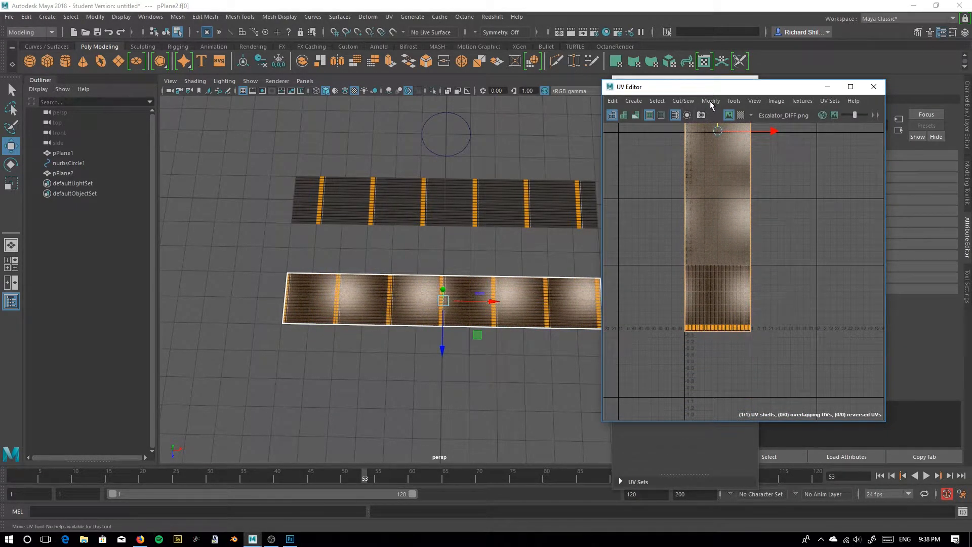
Fine-tune the UV shell's vertical position so the yellow band ends flush with the plane's short edge
alt+middle_drag(464, 282, 342, 265)
alt+right_drag(525, 219, 631, 434)
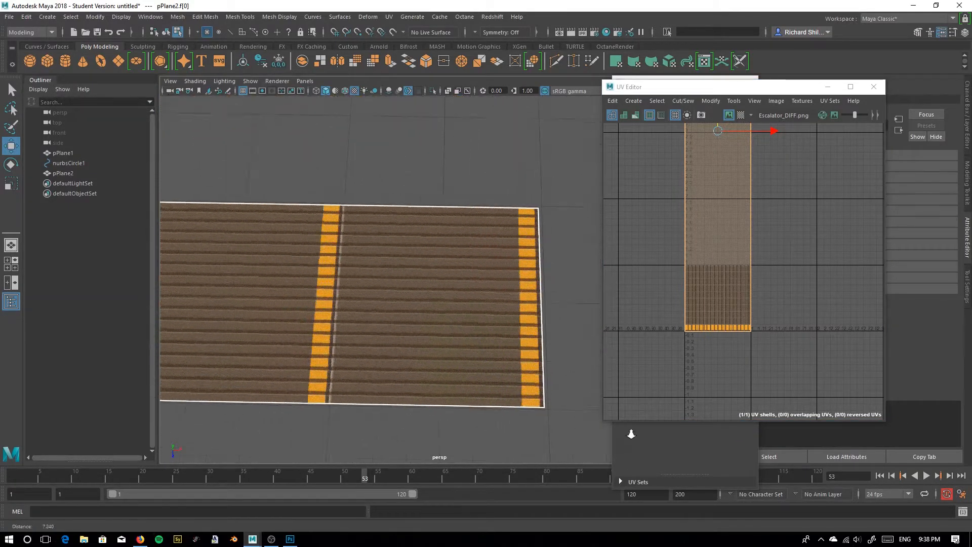
alt+middle_drag(537, 351, 449, 336)
alt+middle_drag(725, 154, 710, 235)
drag(700, 180, 698, 175)
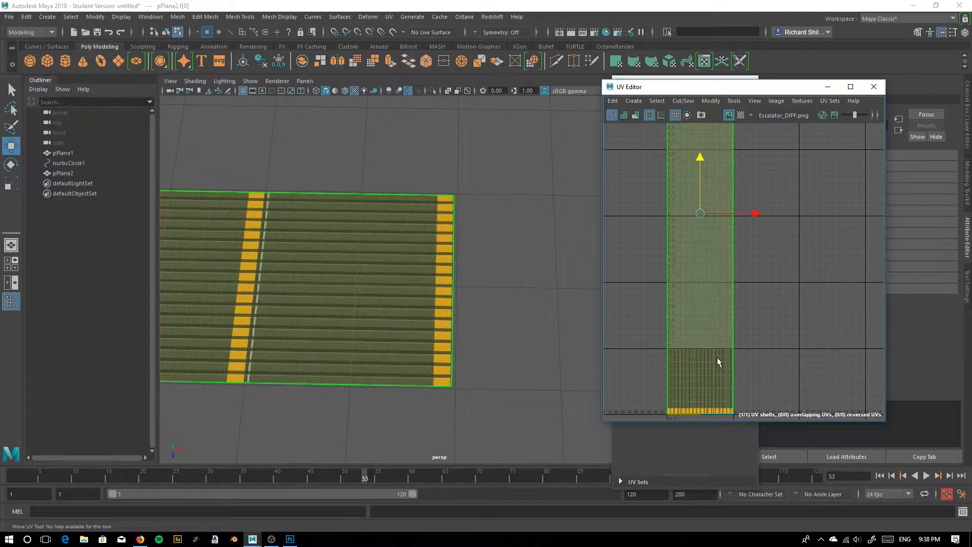
Check the repeating yellow bands along the whole plane against those on the original strip
alt+middle_drag(716, 361, 759, 282)
alt+middle_drag(375, 358, 606, 356)
alt+right_drag(606, 356, 335, 338)
alt+middle_drag(336, 338, 458, 327)
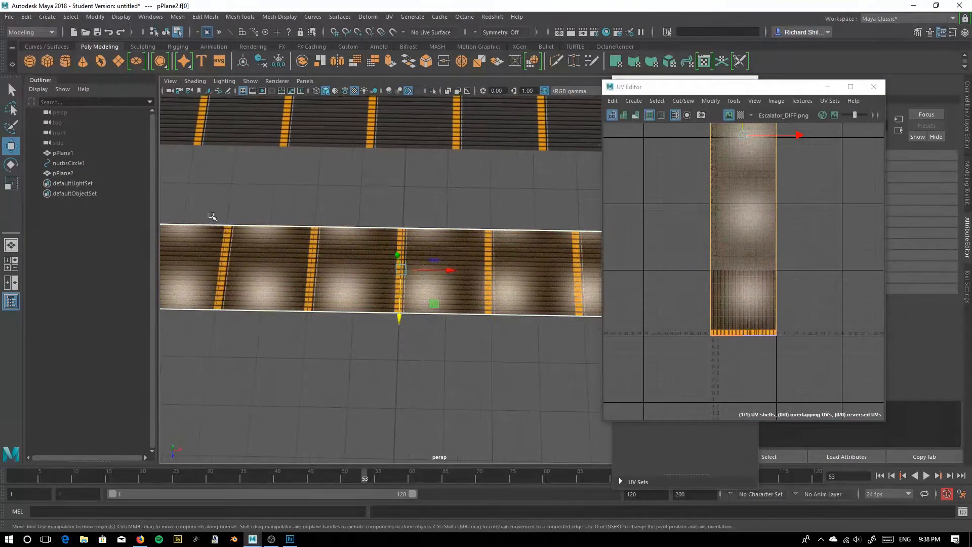
scroll(371, 288, down, 2)
alt+middle_drag(371, 288, 432, 292)
alt+middle_drag(494, 305, 499, 325)
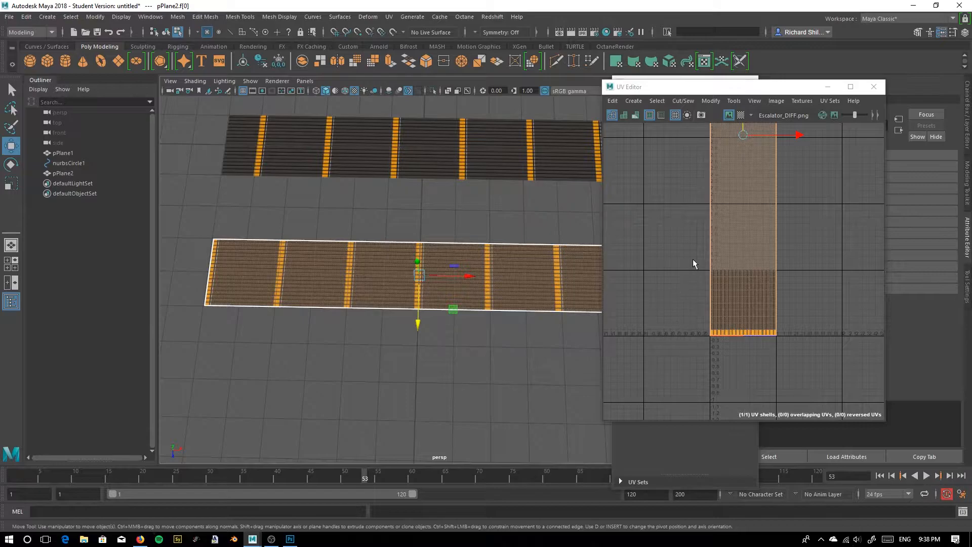
Inspect the UV shell's lower edge and sides for alignment with the escalator texture tile
alt+middle_drag(687, 237, 671, 285)
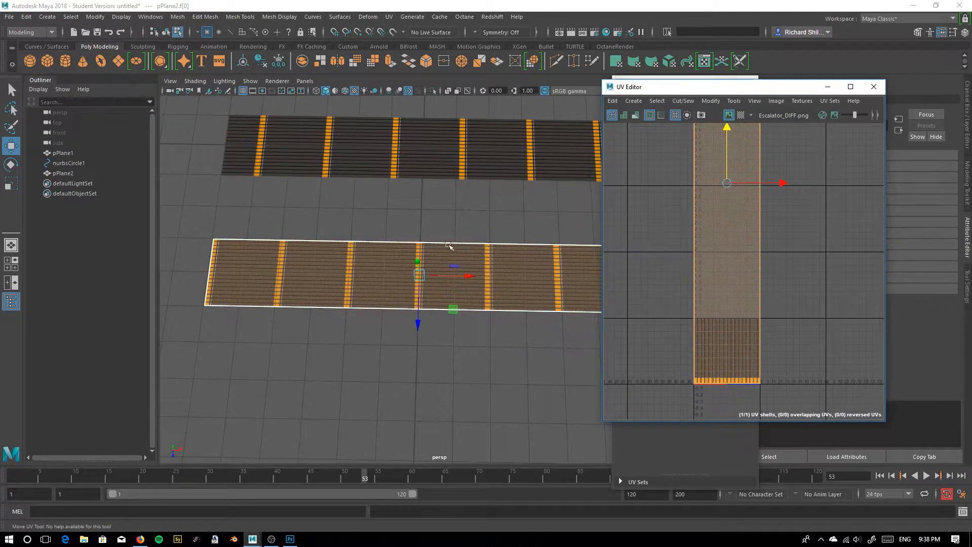
mouse_move(727, 145)
mouse_down()
mouse_move(740, 300)
mouse_move(733, 174)
mouse_move(751, 304)
mouse_move(737, 210)
mouse_move(742, 327)
mouse_move(722, 147)
mouse_move(725, 371)
mouse_move(715, 146)
mouse_up()
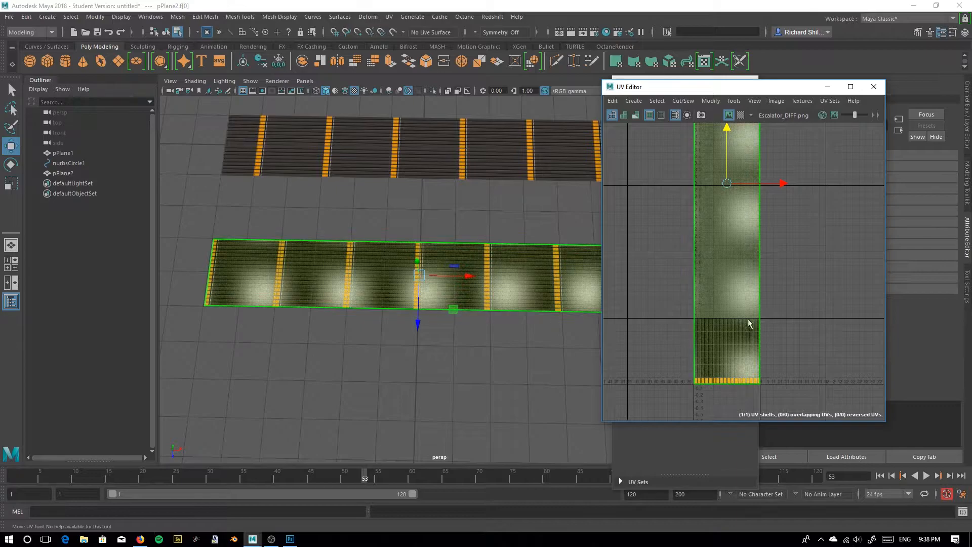
click(734, 365)
click(736, 273)
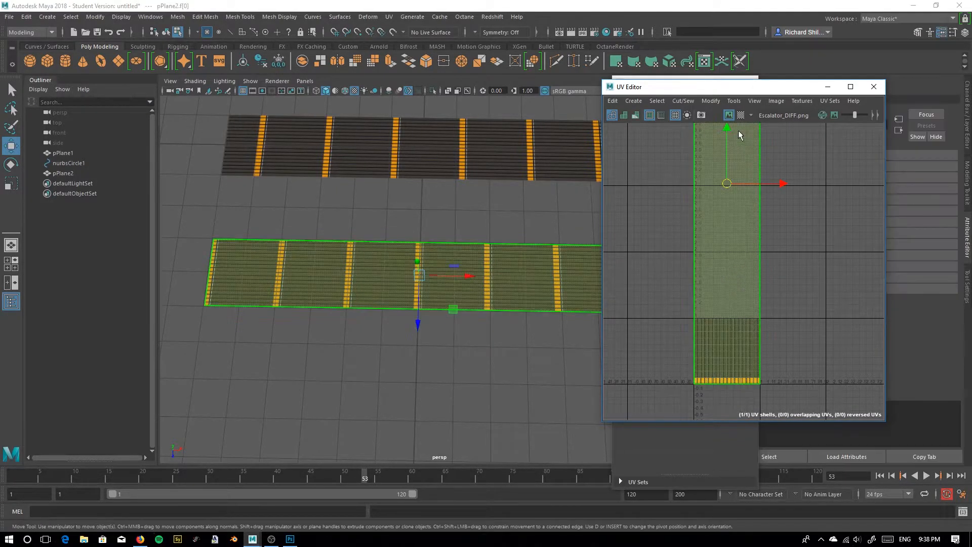
mouse_move(726, 145)
mouse_down()
mouse_move(737, 146)
mouse_move(744, 182)
mouse_move(743, 149)
mouse_up()
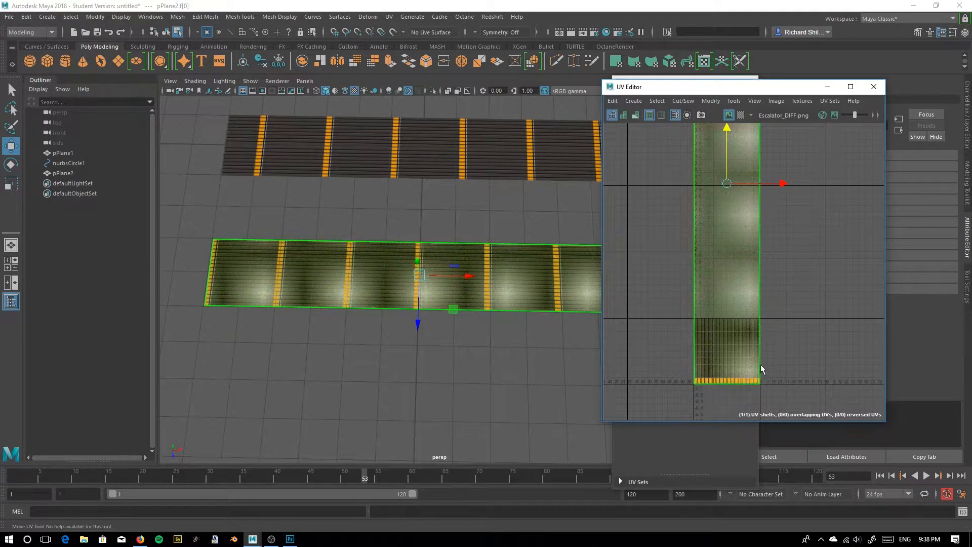
alt+middle_drag(794, 369, 784, 319)
alt+middle_drag(687, 271, 730, 209)
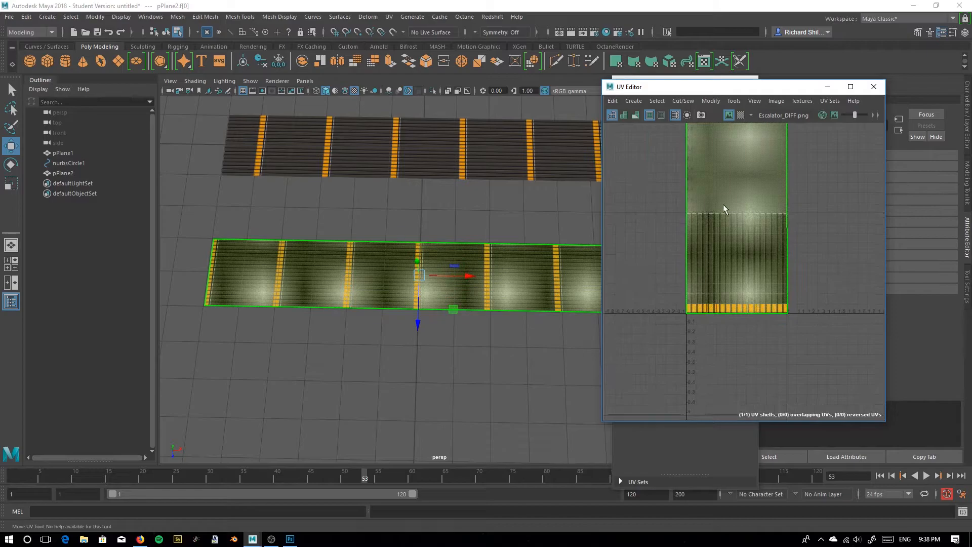
alt+middle_drag(811, 302, 805, 373)
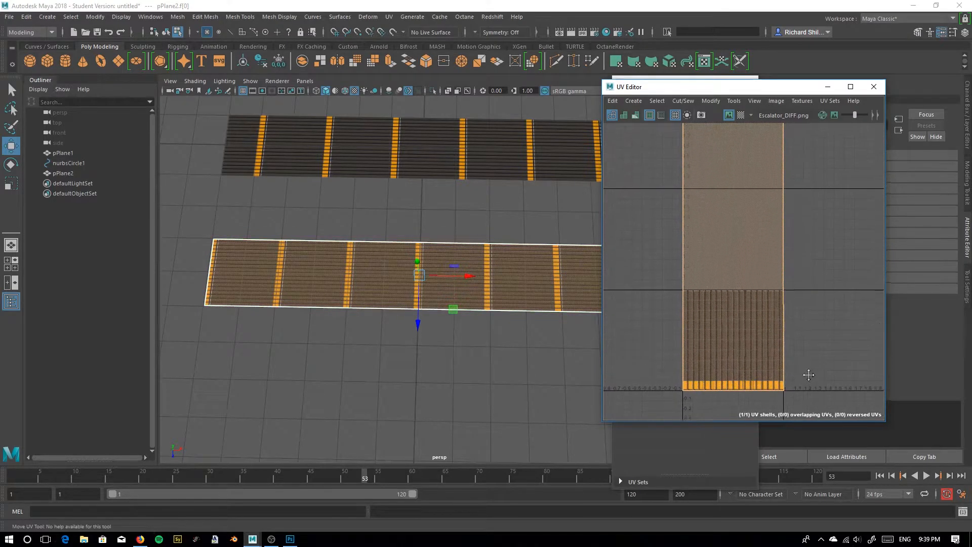
Compare the yellow row at the UV shell's lower edge with the bands at both ends of the lower escalator strip
alt+middle_drag(802, 340, 807, 366)
alt+middle_drag(491, 299, 314, 310)
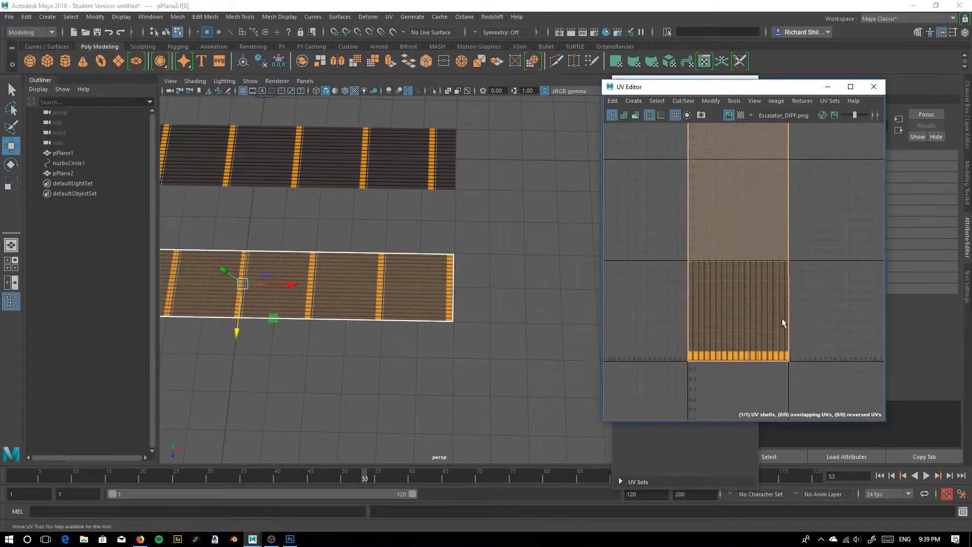
scroll(737, 355, up, 3)
scroll(752, 358, up, 2)
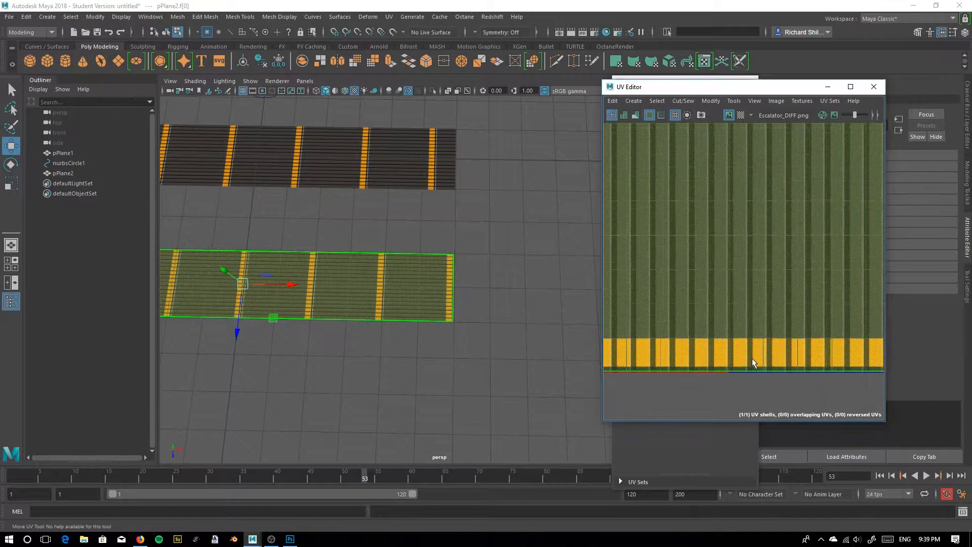
scroll(752, 357, down, 3)
alt+middle_drag(405, 398, 523, 392)
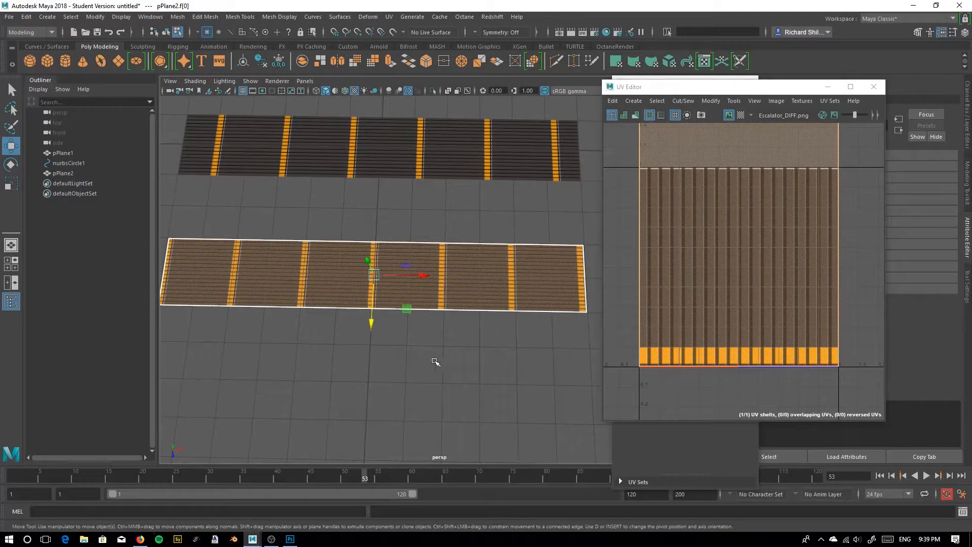
Open the Hypershade and graph the shading network of rsMaterial2 in a maximized window
drag(971, 117, 355, 99)
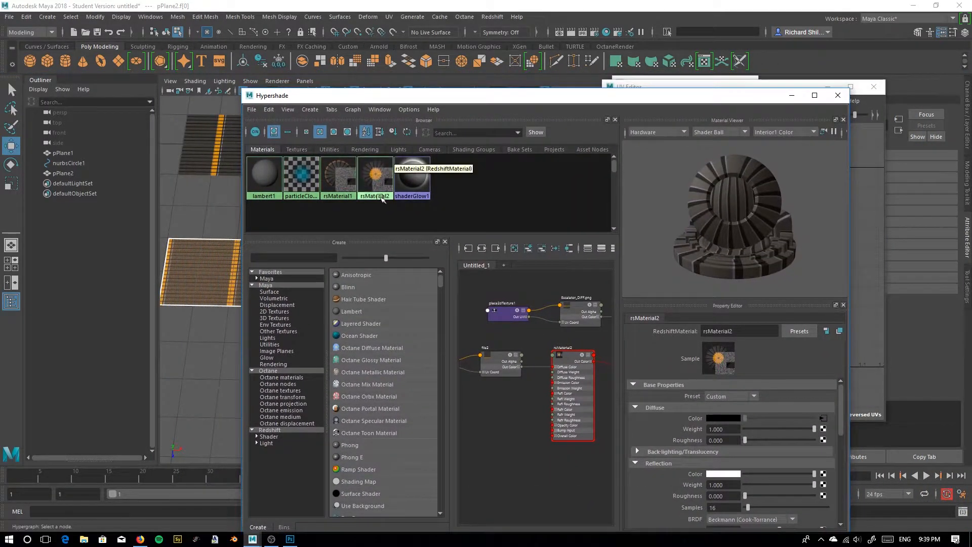
right_drag(376, 177, 373, 203)
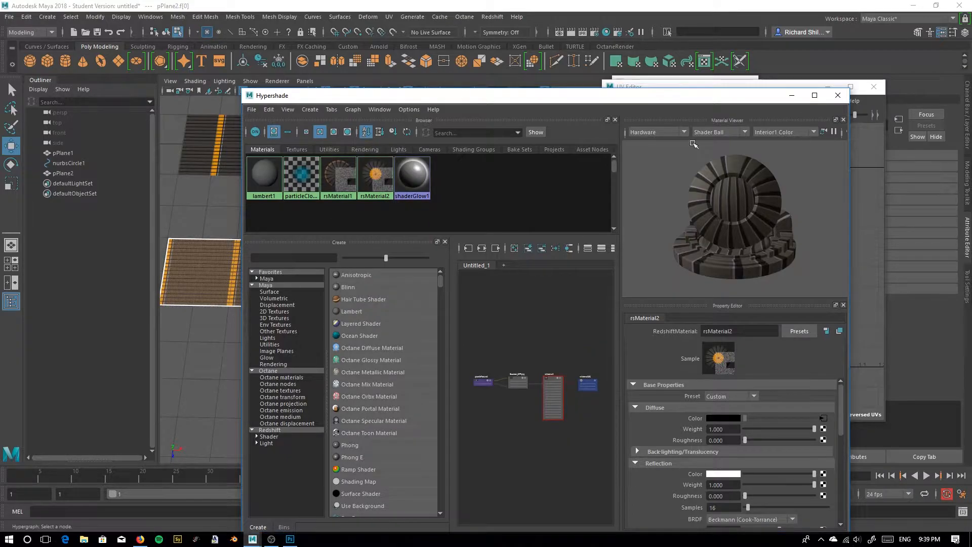
click(814, 96)
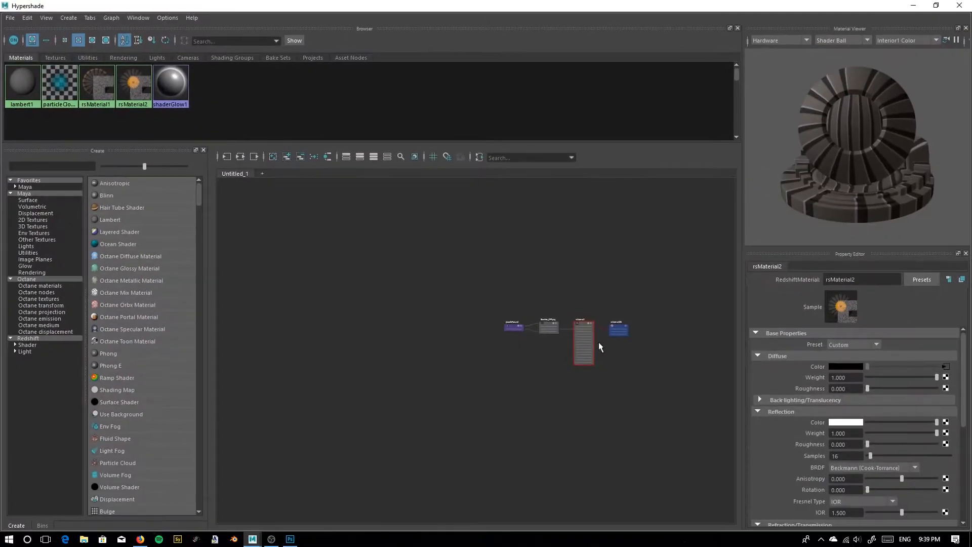
scroll(597, 341, up, 5)
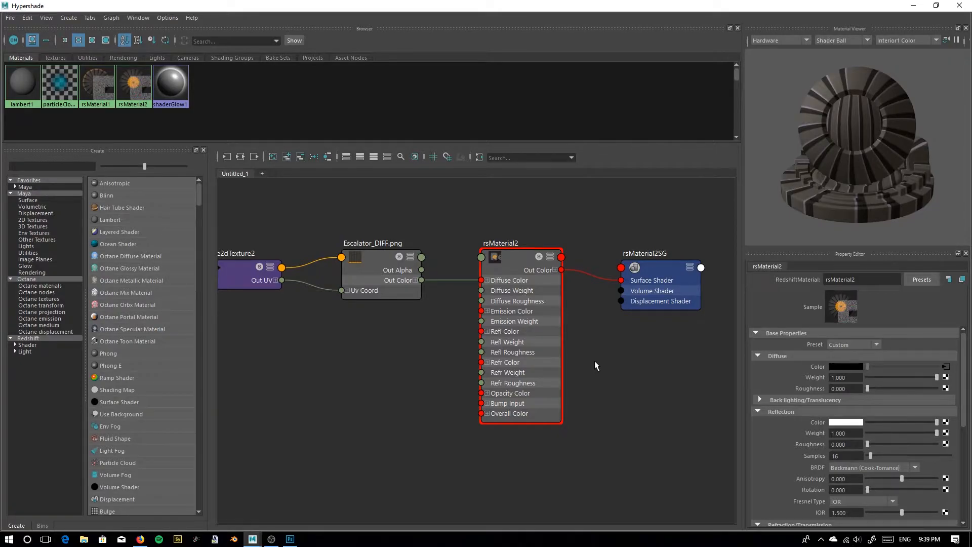
Display the 2D placement attributes of the place2dTexture2 node that feeds the Escalator_DIFF.png texture
click(367, 254)
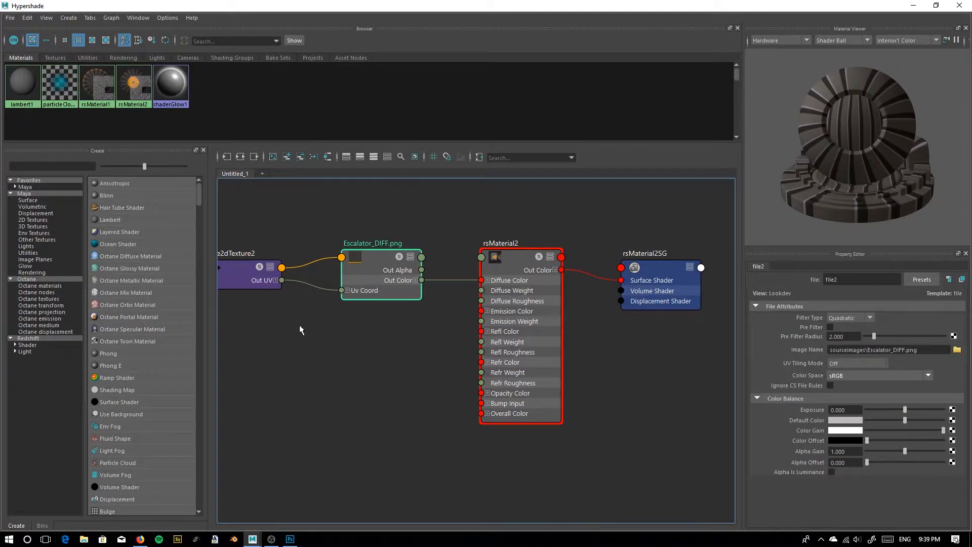
alt+middle_drag(355, 353, 374, 348)
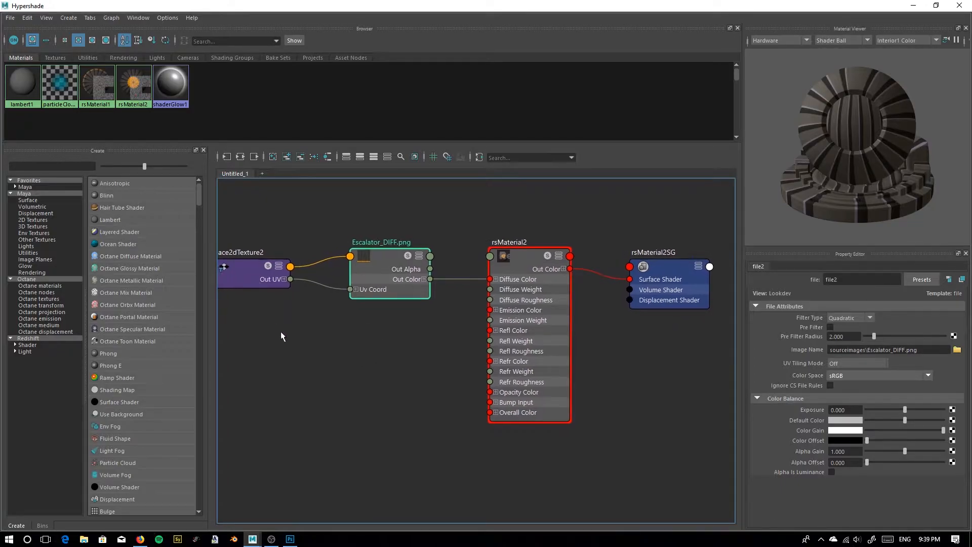
alt+middle_drag(274, 330, 289, 329)
click(265, 267)
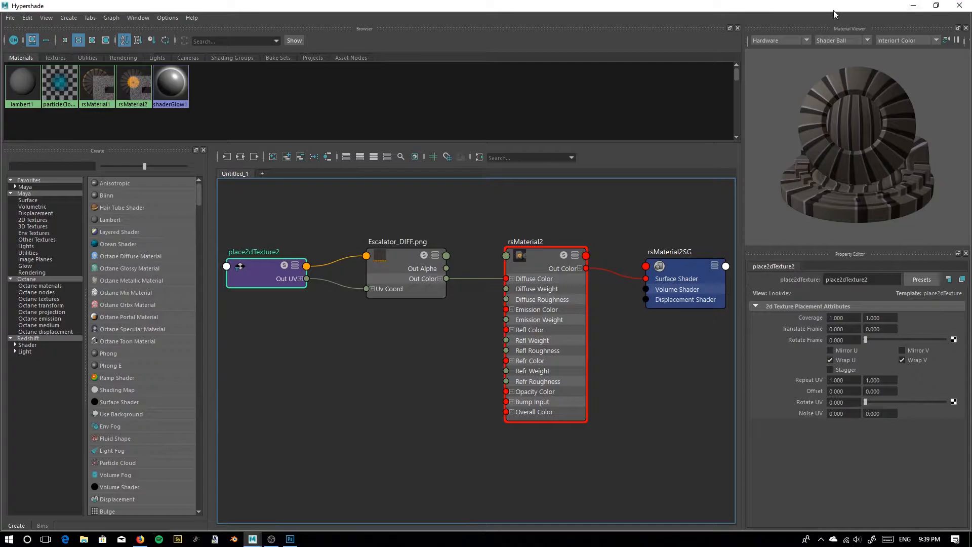
Restore and shrink the Hypershade window, placing it so the escalator strips and the placement attributes are visible together
click(936, 5)
drag(724, 37, 799, 37)
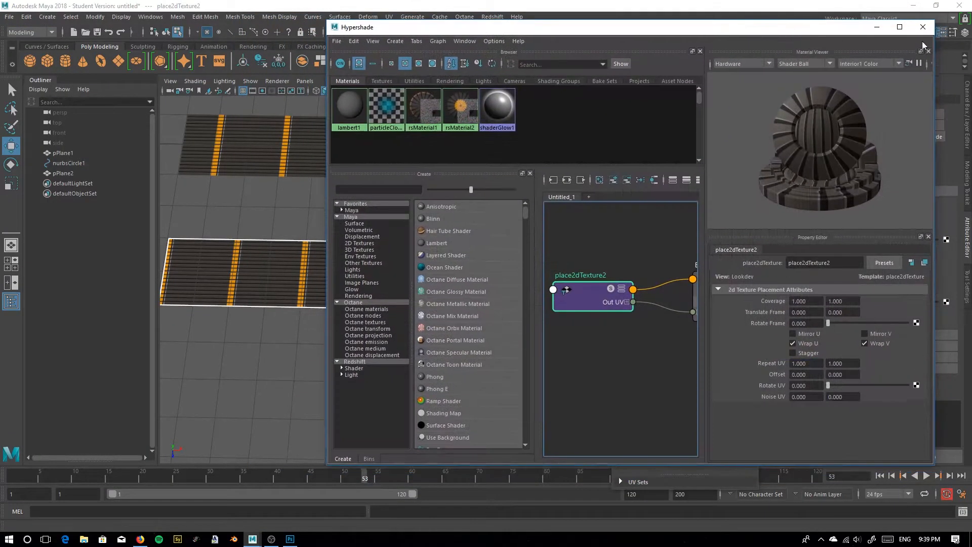
drag(936, 22, 876, 61)
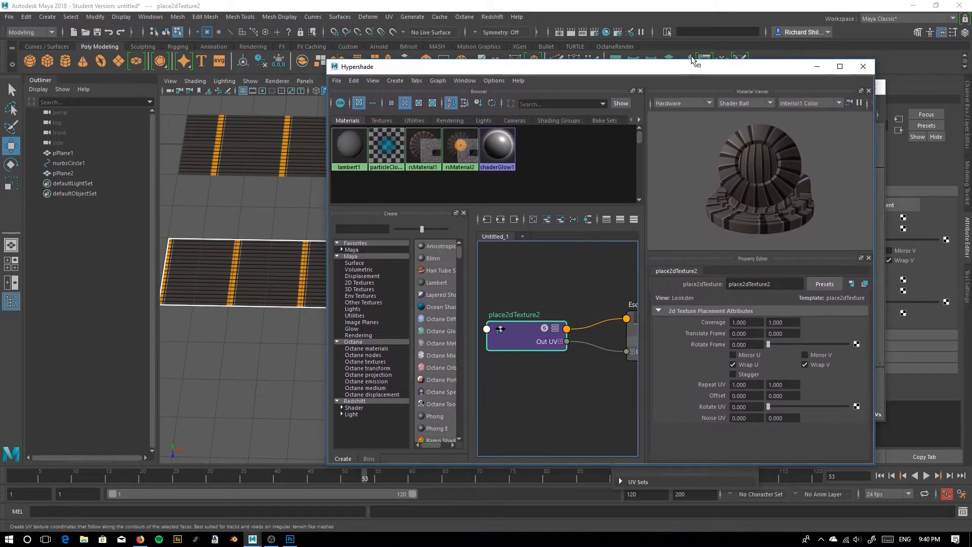
drag(587, 69, 638, 49)
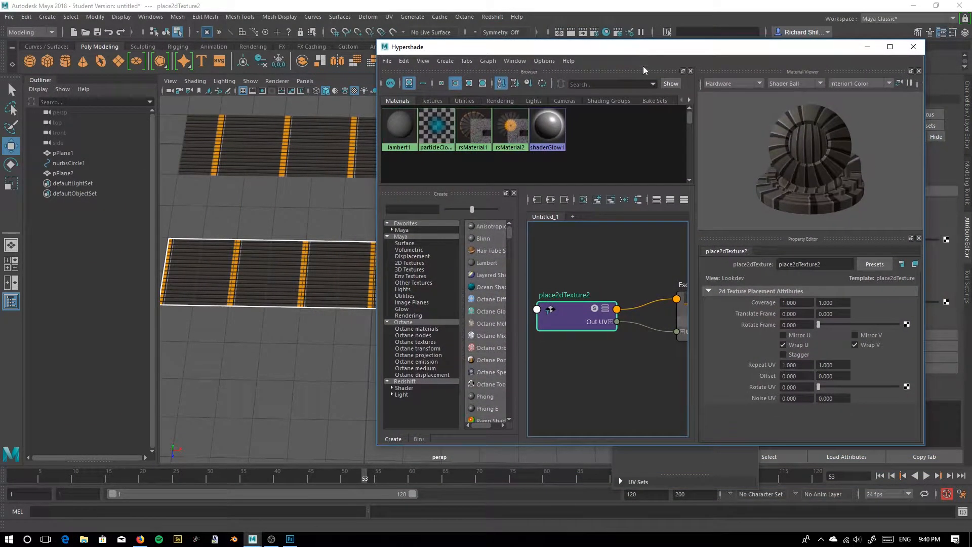
Test the texture slide by setting place2dTexture2's V offset to 0.5, 0.7 and finally 1
click(839, 378)
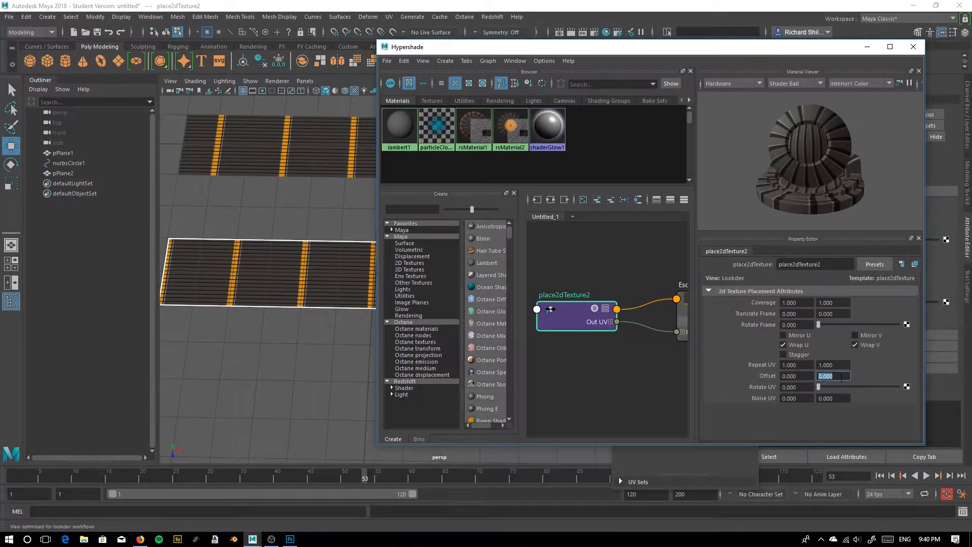
text(.5)
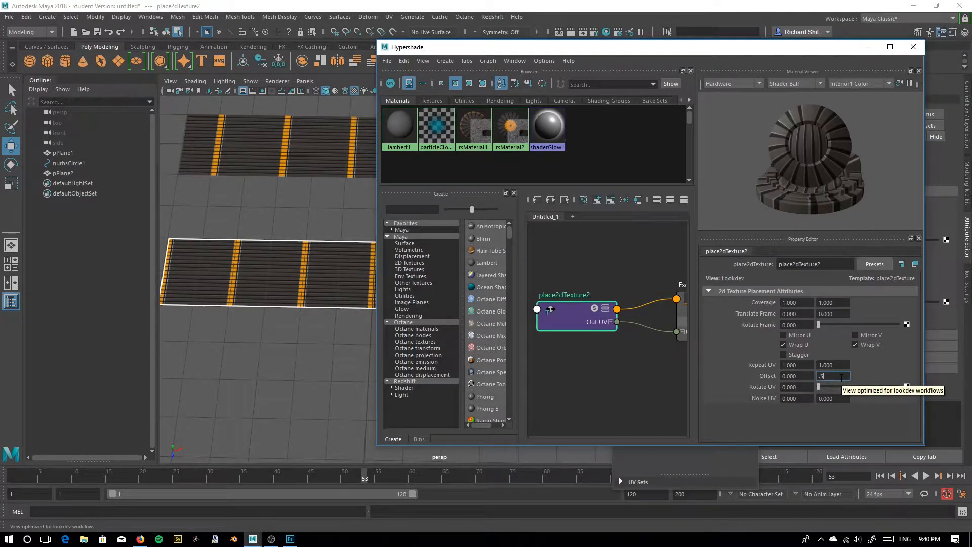
key(Return)
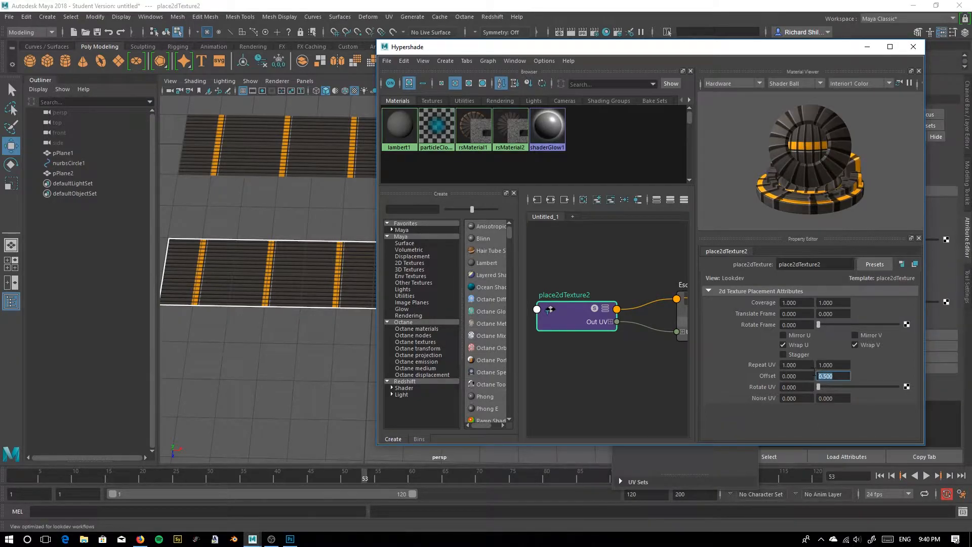
text(0.7)
key(Return)
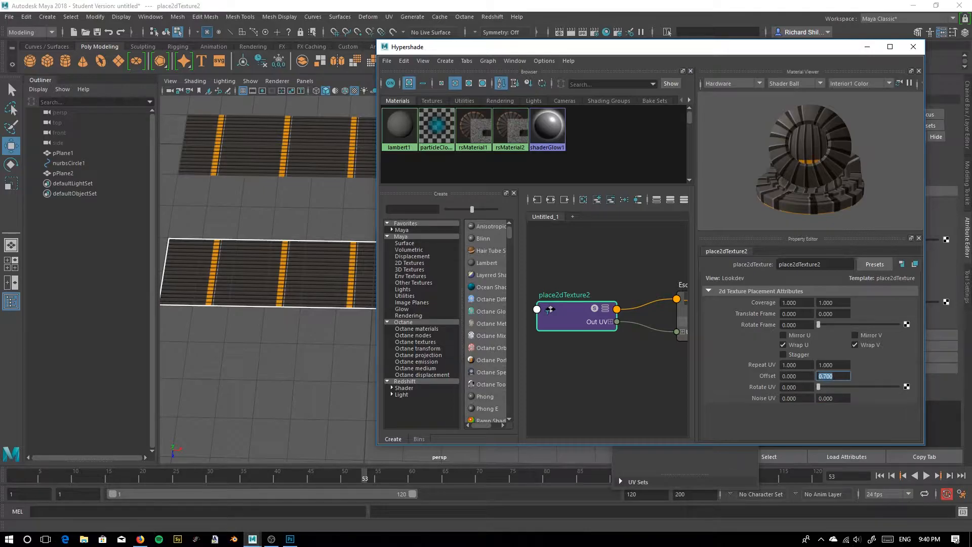
text(1)
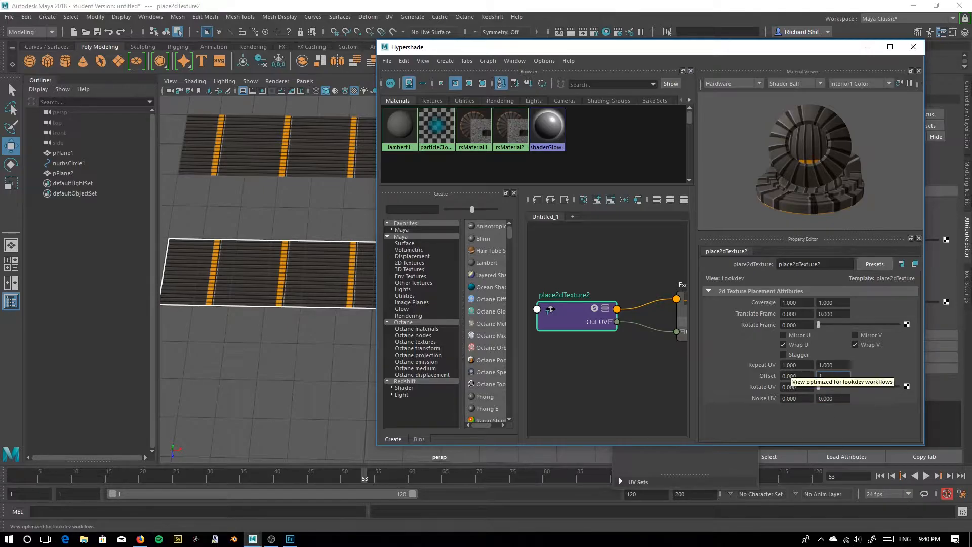
key(Return)
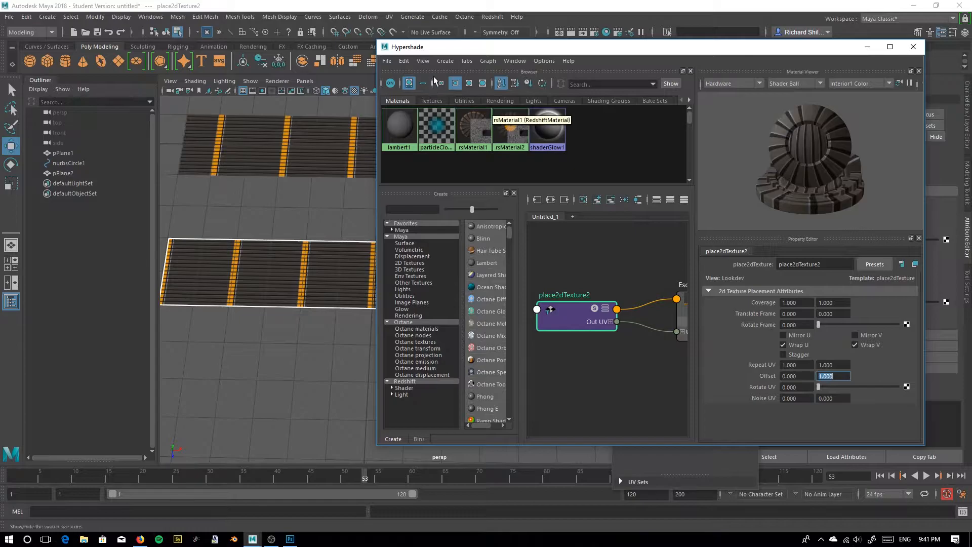
Create a NURBS control circle and move it in front of the lower escalator strip to Translate Z 7
drag(424, 51, 462, 42)
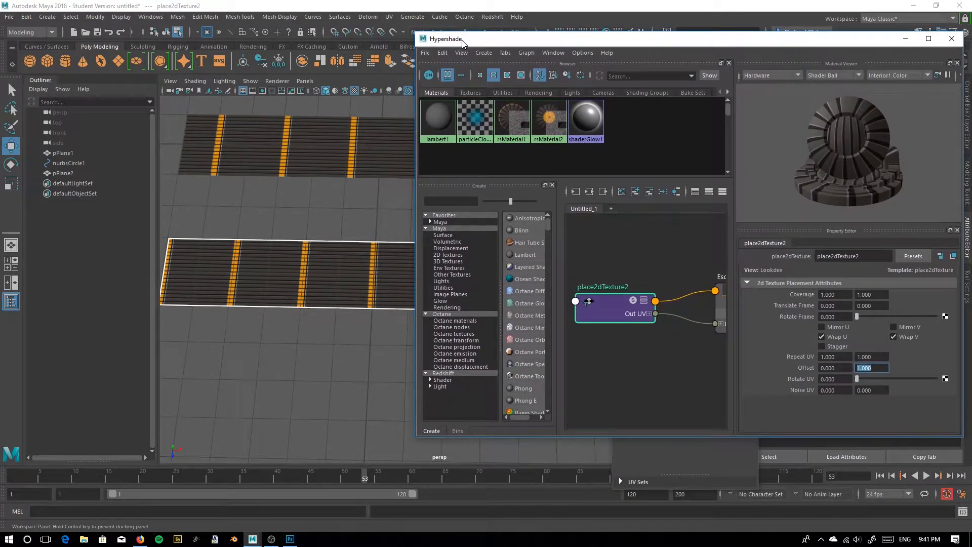
click(278, 405)
scroll(280, 390, down, 2)
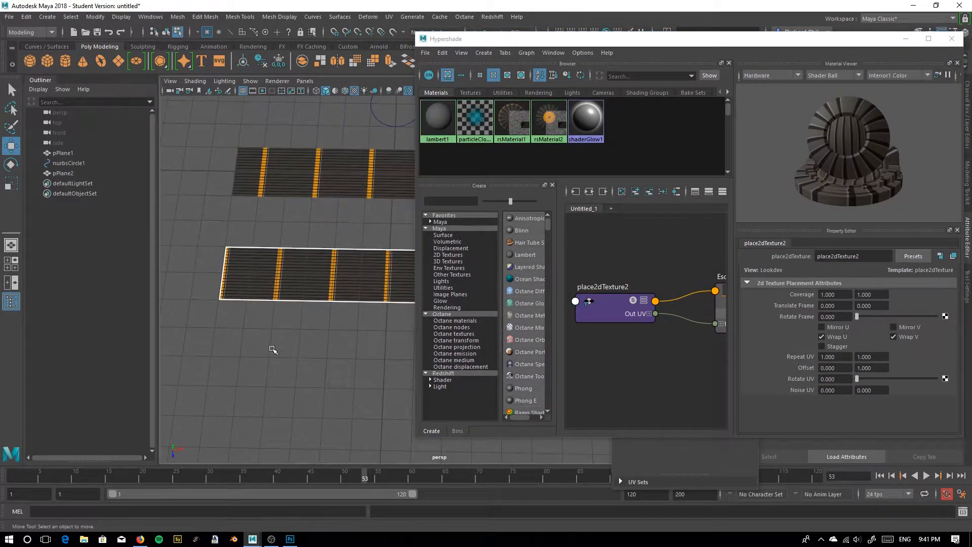
click(38, 47)
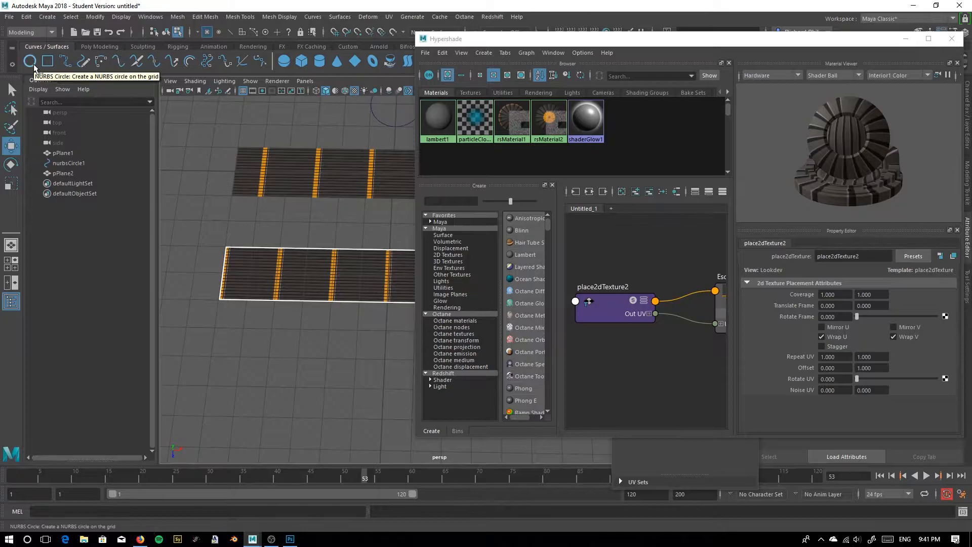
click(34, 65)
alt+middle_drag(371, 374, 349, 358)
drag(369, 204, 367, 355)
alt+middle_drag(307, 369, 284, 354)
alt+right_drag(306, 327, 352, 386)
Minimize the Hypershade and the other floating editor windows, and show the new circle's channels in the Channel Box
drag(788, 46, 740, 61)
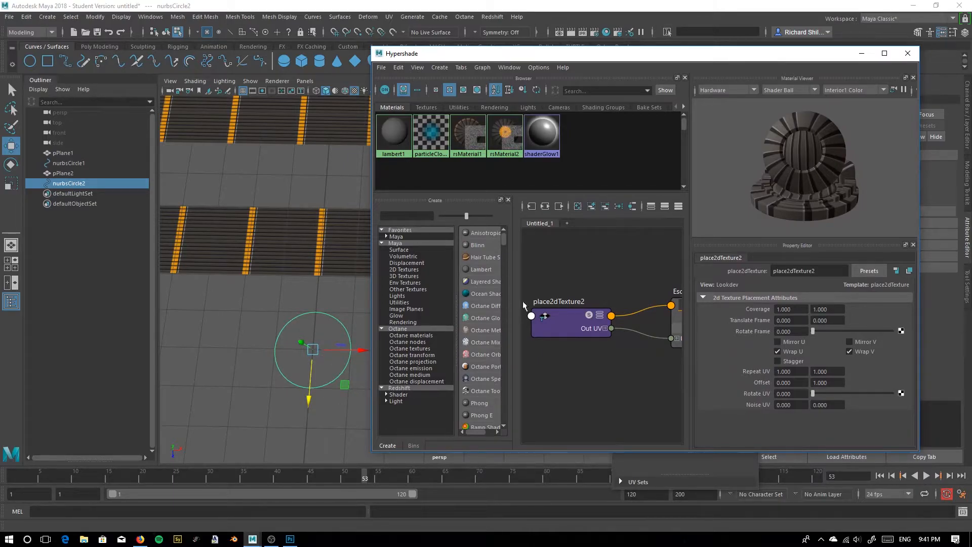
click(854, 57)
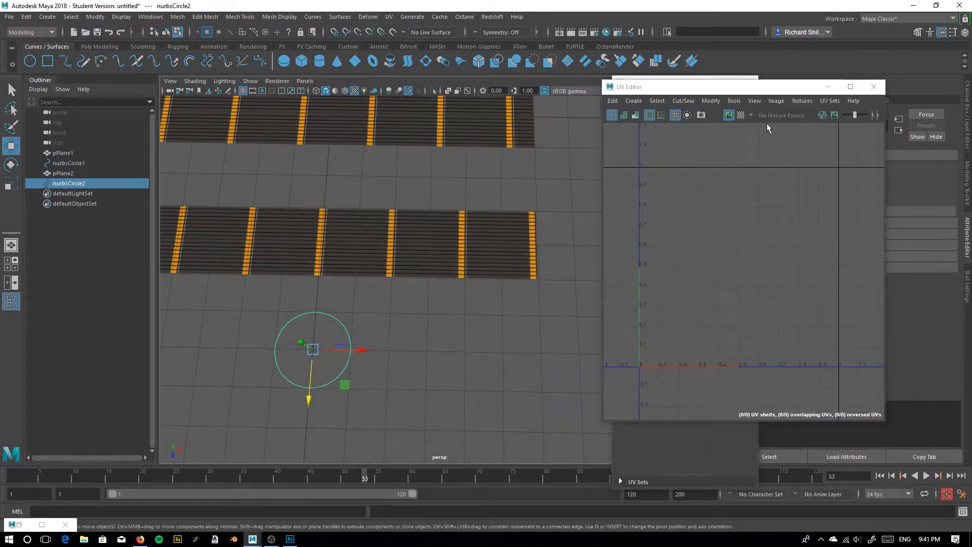
click(836, 82)
click(700, 82)
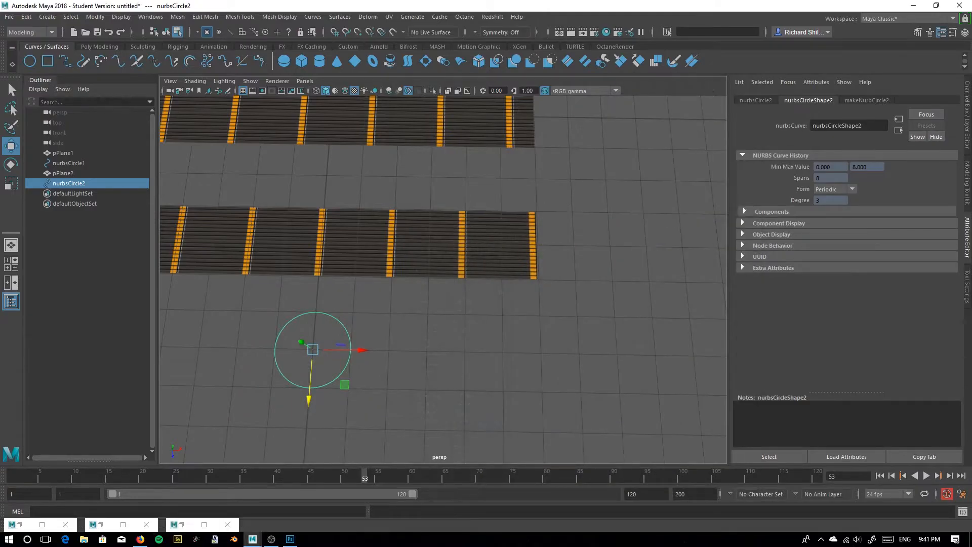
click(968, 137)
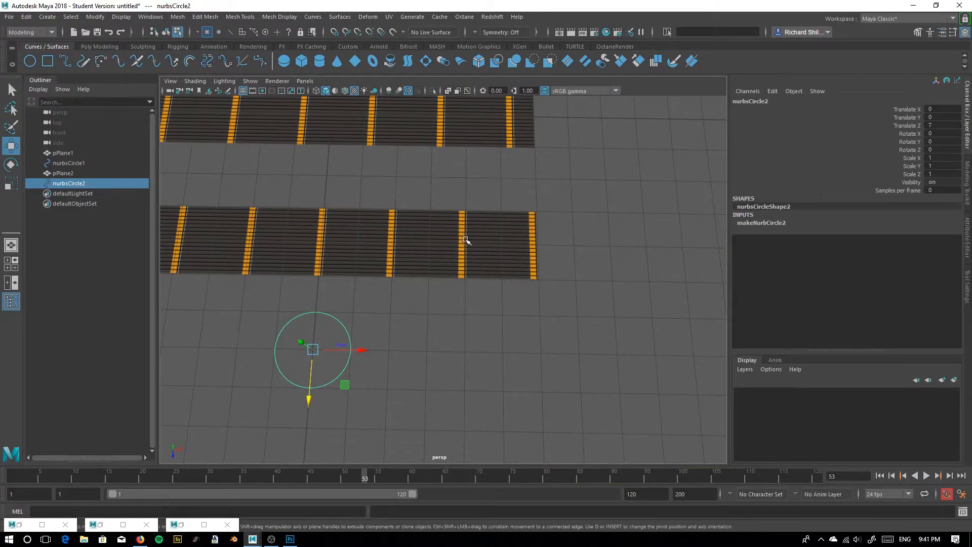
Add a keyable float attribute EscalatorTile with the nice name Escalator Tile to the new circle, and open its value for editing
alt+middle_drag(461, 318, 566, 294)
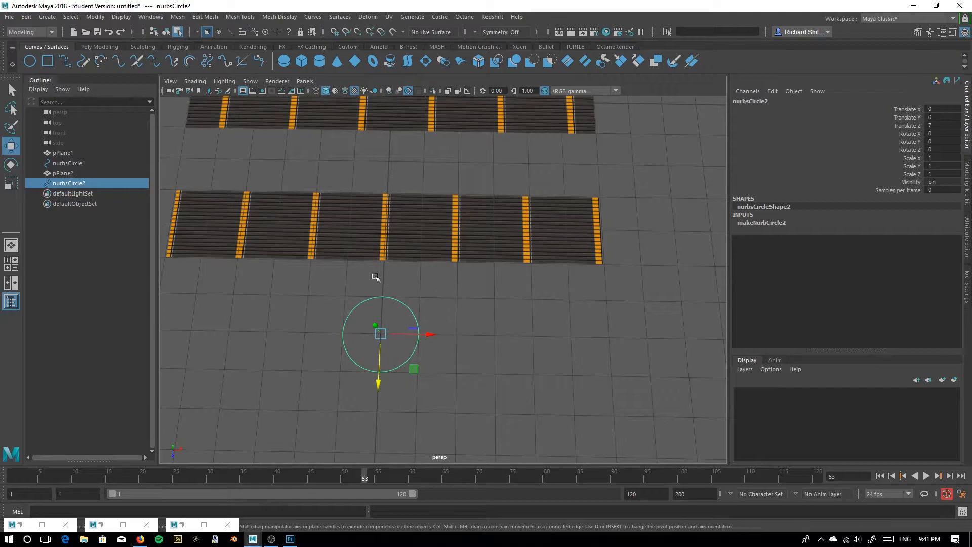
click(770, 91)
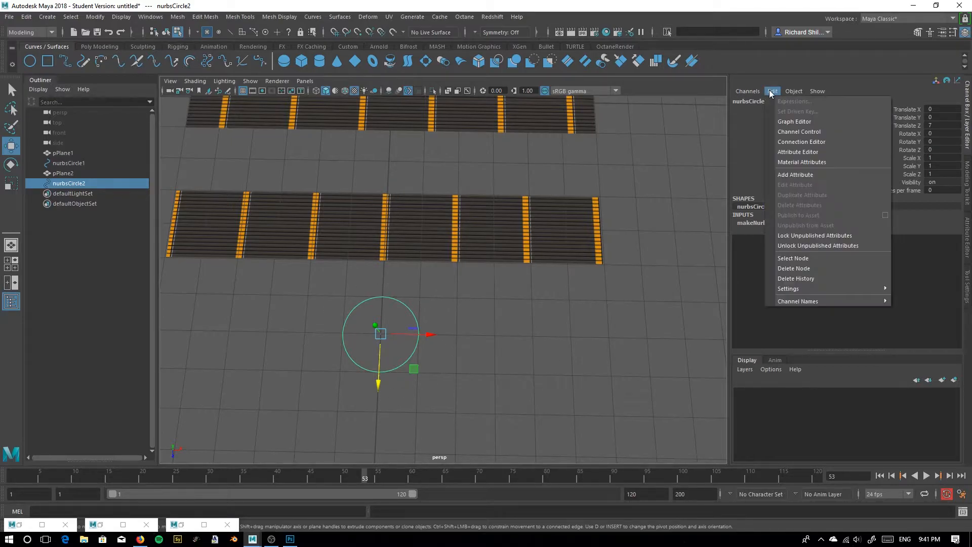
click(800, 175)
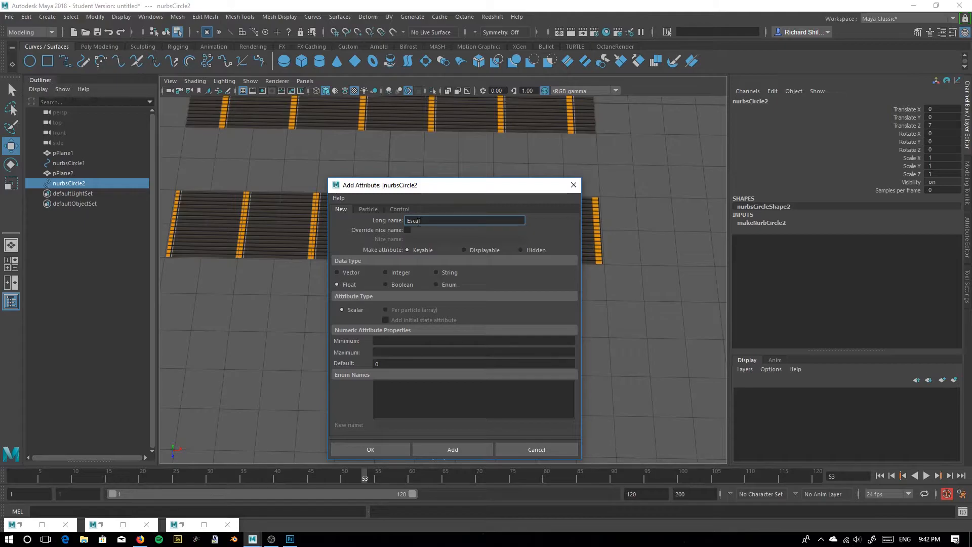
text(orTile)
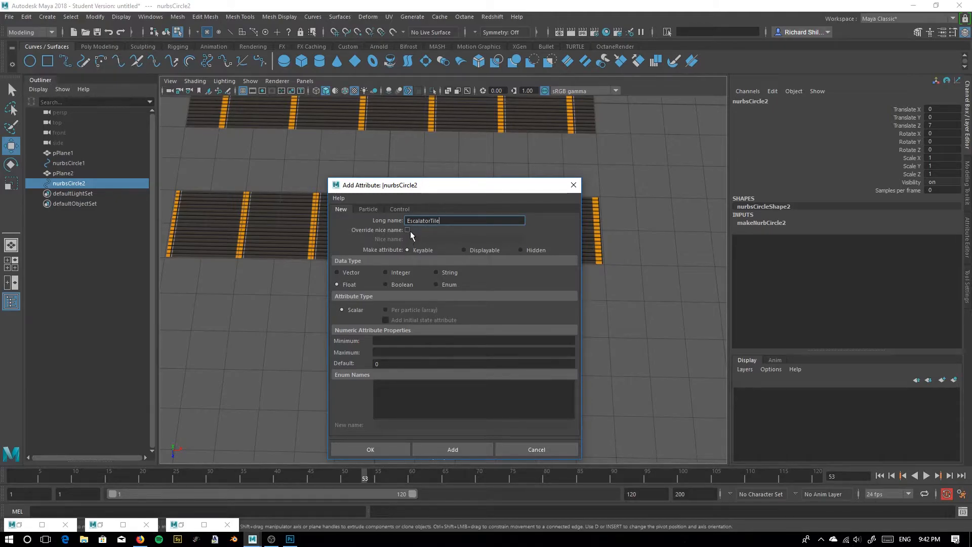
click(408, 230)
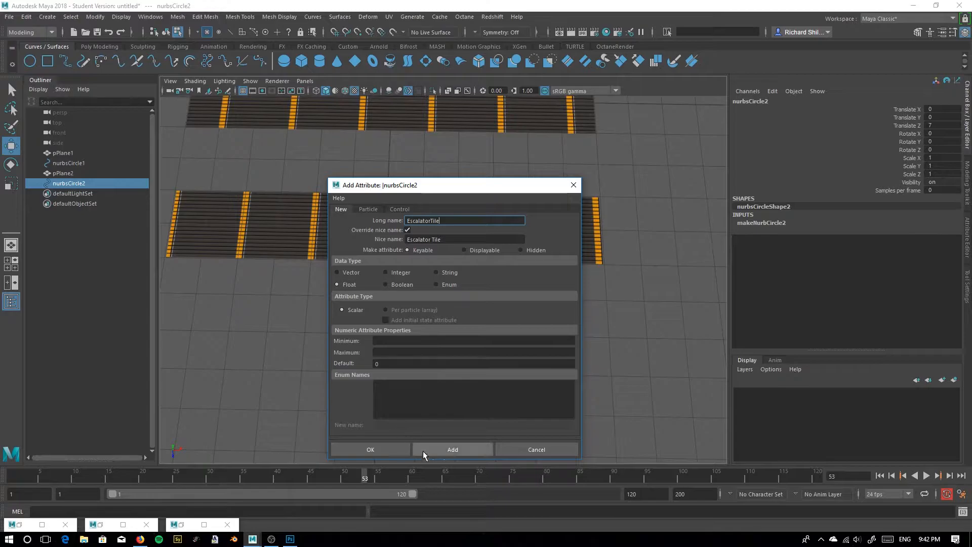
click(442, 450)
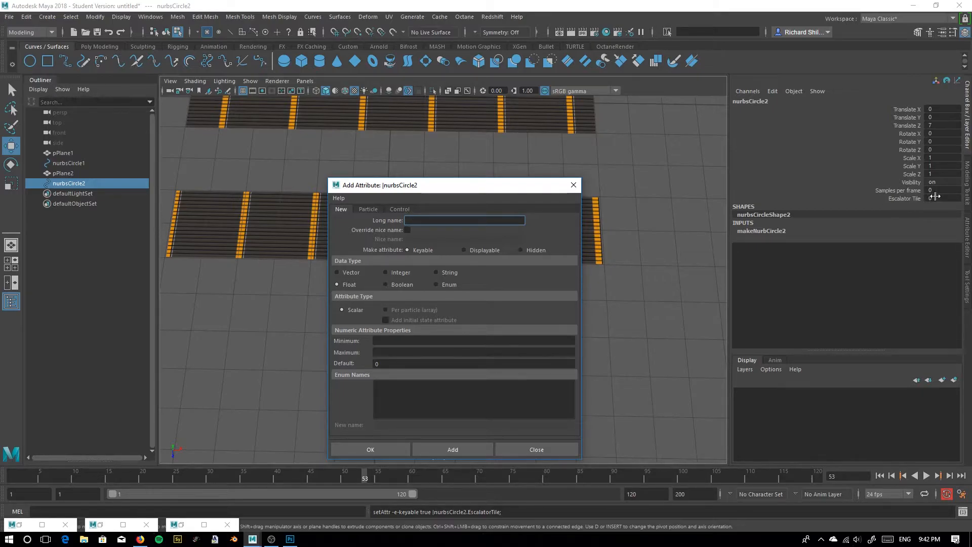
click(573, 186)
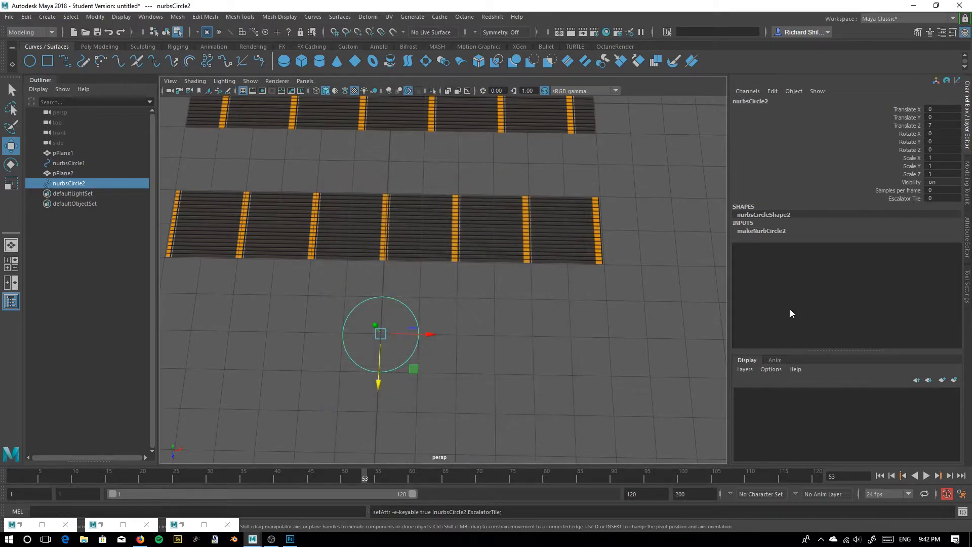
click(905, 200)
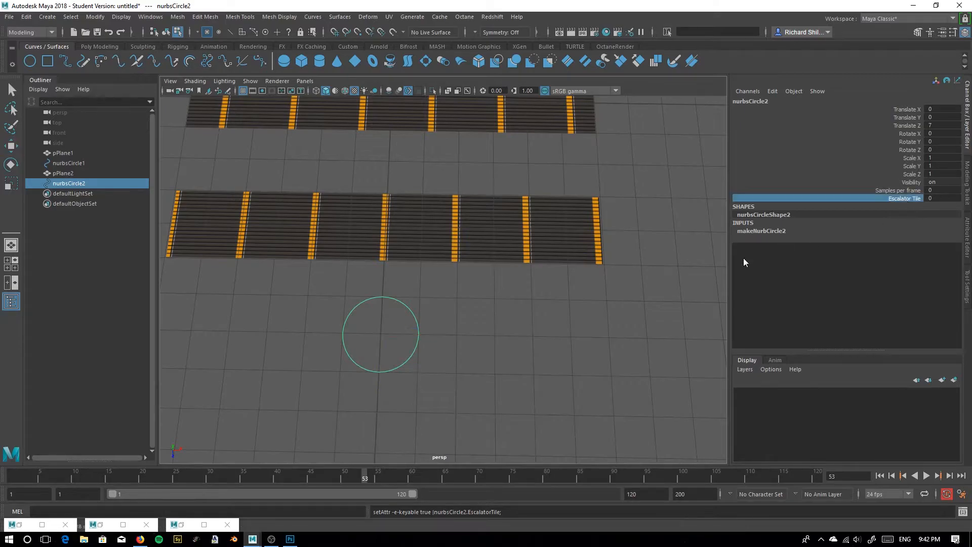
double_click(937, 198)
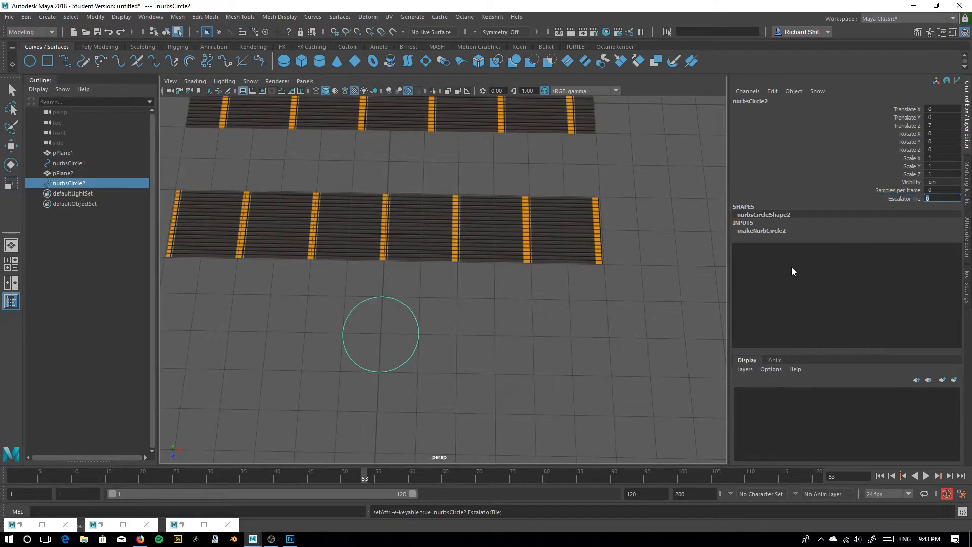
Scrub the new circle's Escalator Tile value up and down as a test, and reset it to 0
middle_drag(523, 319, 618, 334)
middle_drag(471, 333, 481, 332)
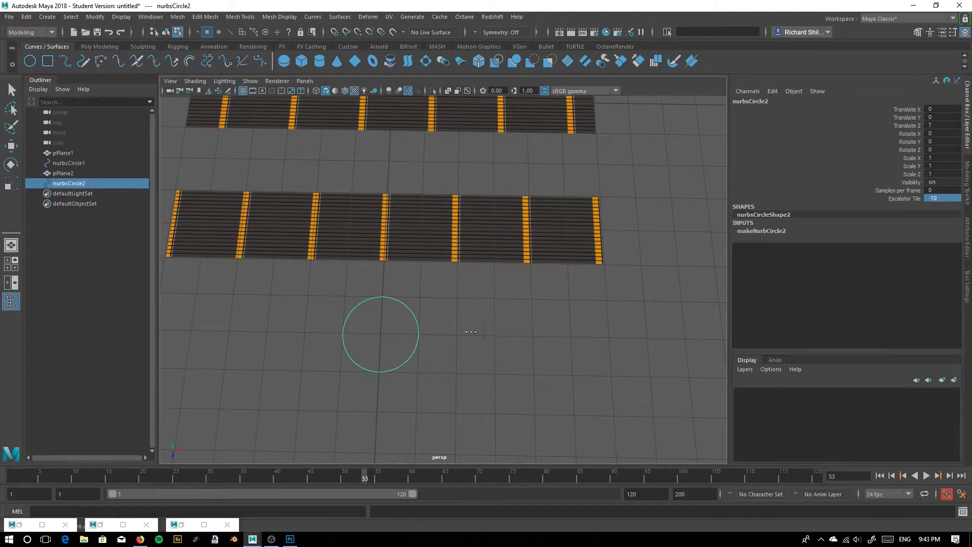
middle_drag(161, 315, 608, 334)
middle_drag(387, 324, 356, 324)
click(947, 197)
text(0)
click(18, 525)
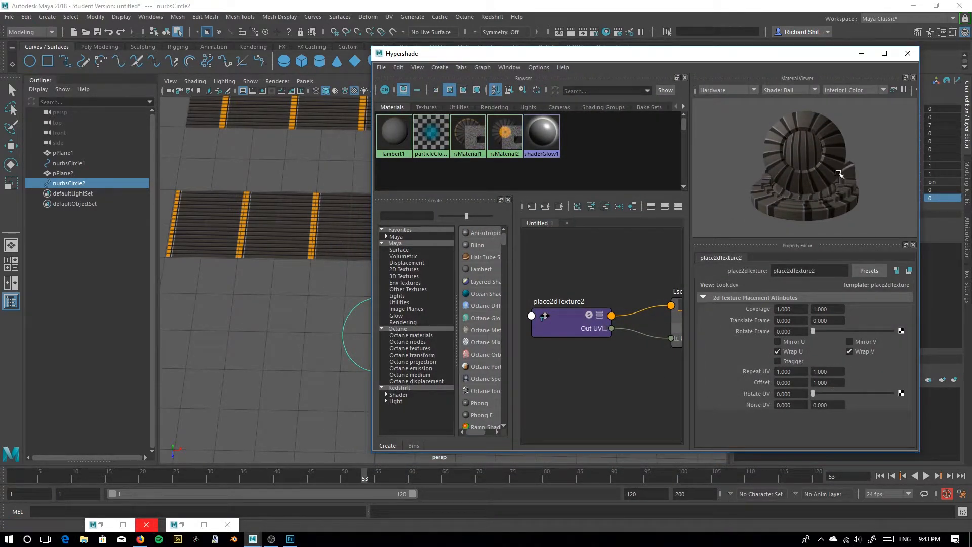
click(862, 54)
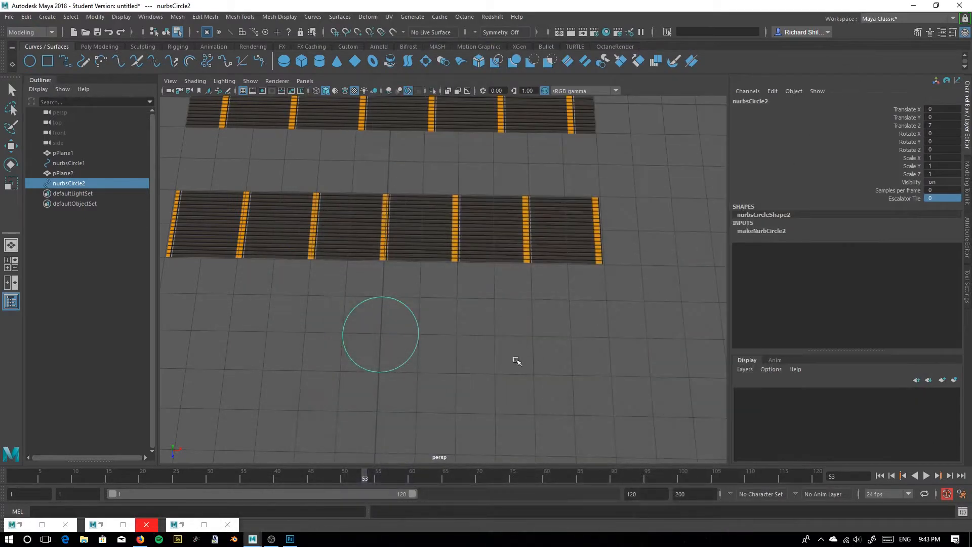
Reselect the new control circle in object mode and freeze its translate, rotate and scale channels
key(w)
click(432, 366)
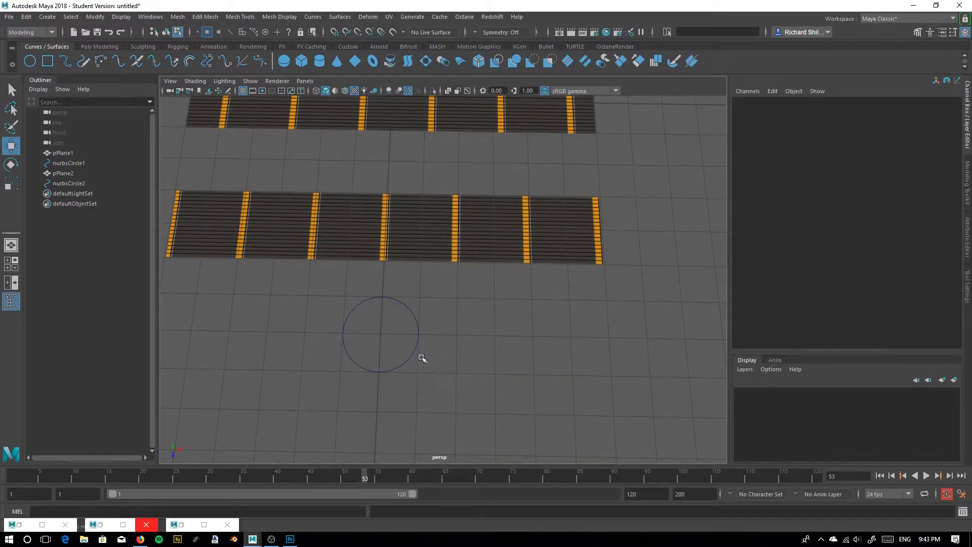
click(166, 32)
drag(401, 339, 422, 357)
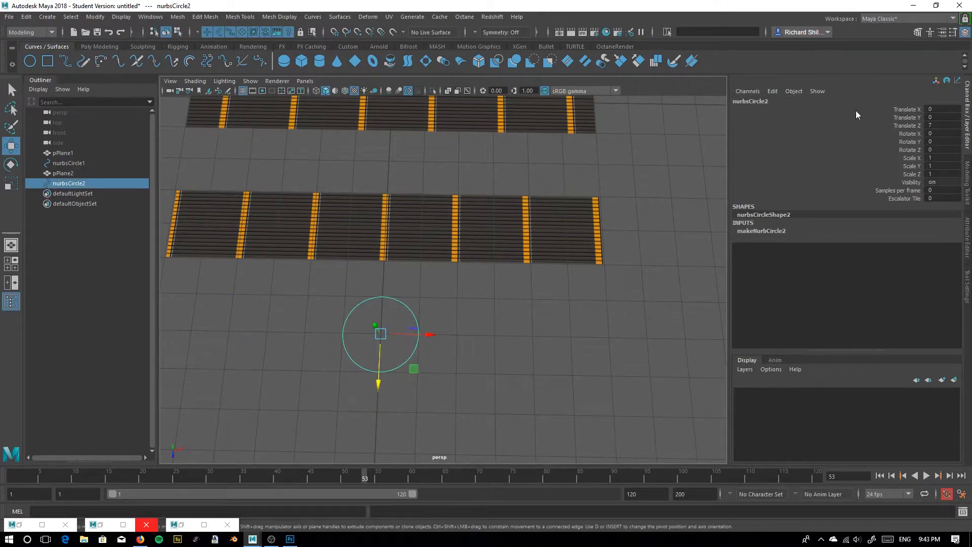
right_click(818, 150)
drag(895, 110, 904, 172)
right_click(904, 172)
mouse_move(881, 353)
click(810, 337)
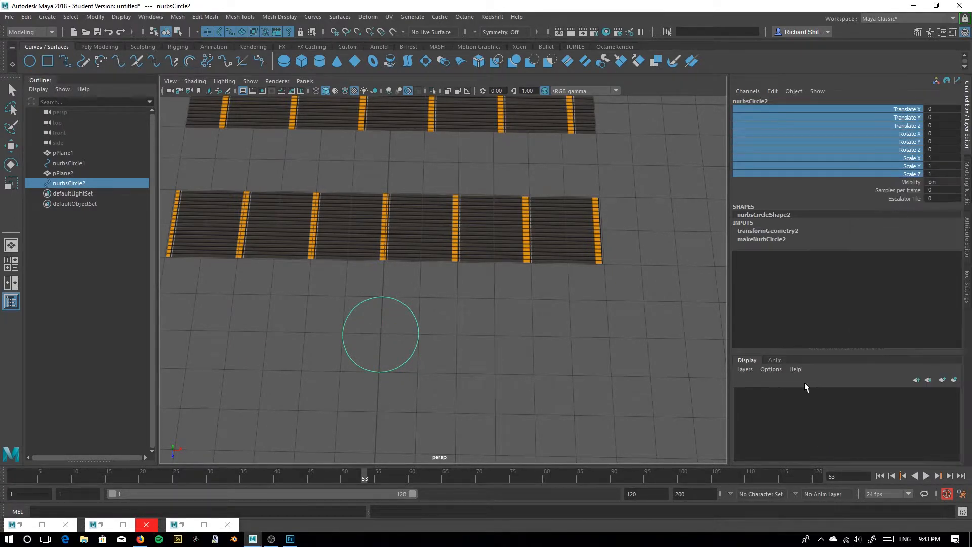
Rename the new control circle as CTRL_TexAnimate
click(760, 101)
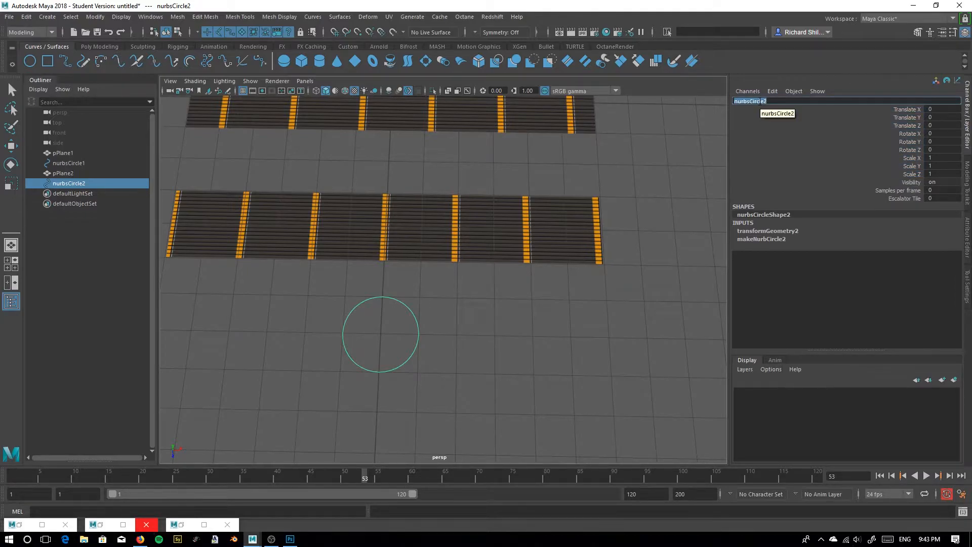
text(Te)
text(RL)
key(Return)
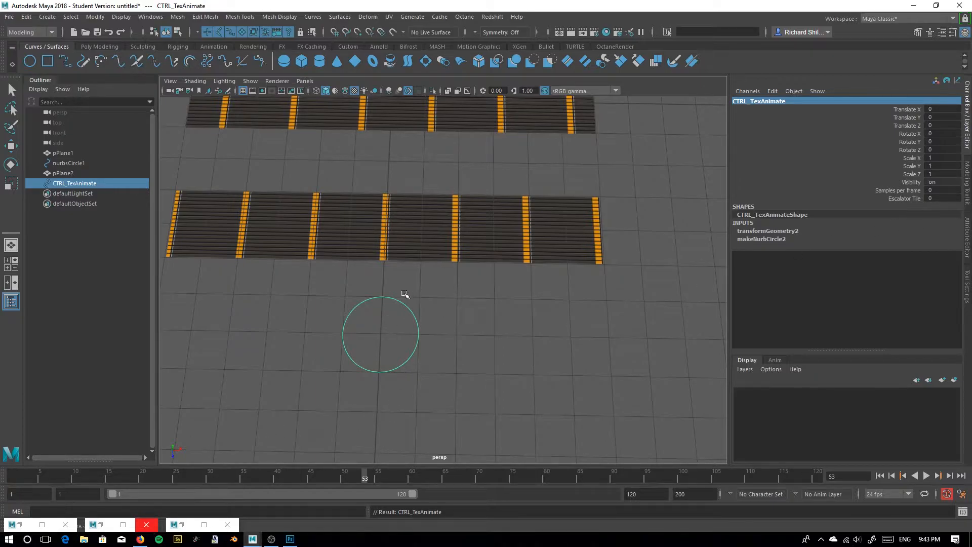
Lock the translate, rotate and scale channels of CTRL_TexAnimate, and check the lock by reselecting it with the Move tool
drag(906, 110, 918, 174)
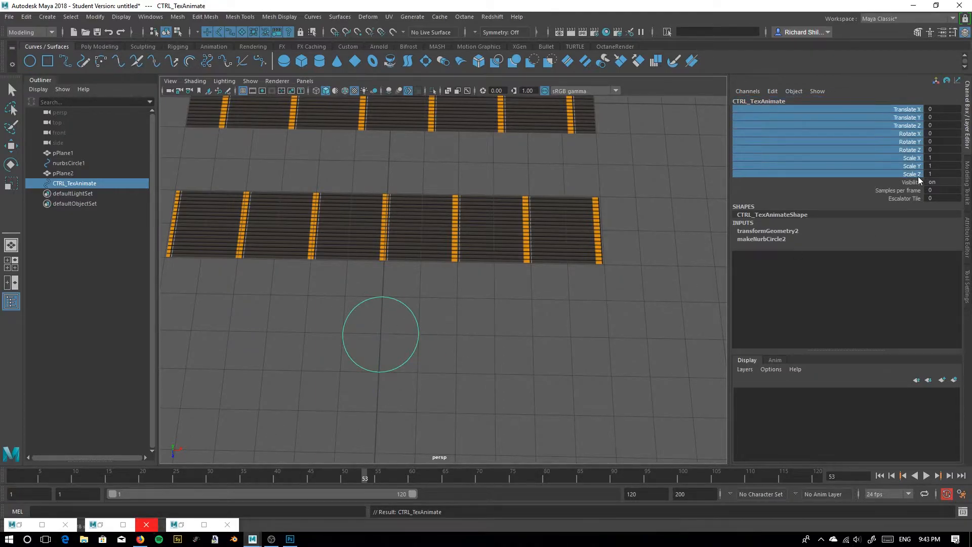
right_click(917, 175)
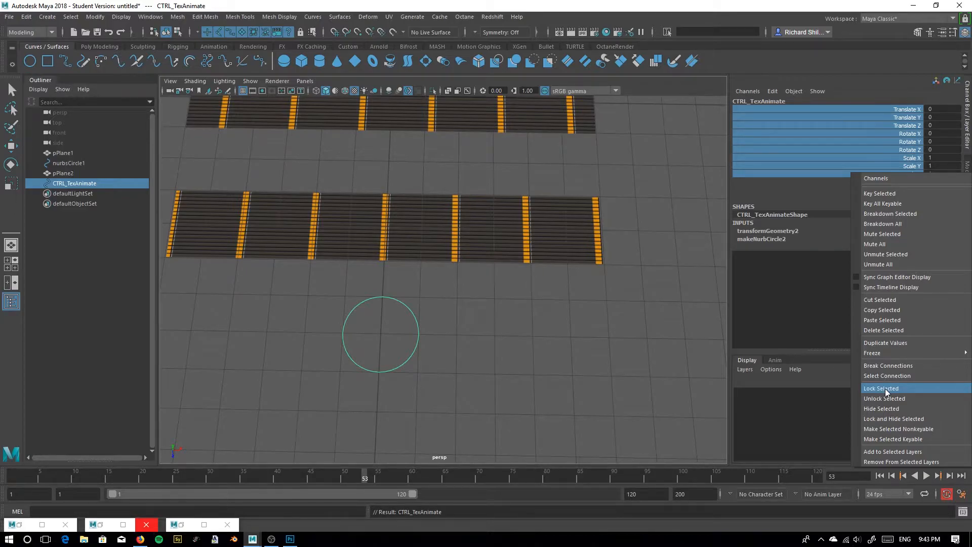
click(875, 391)
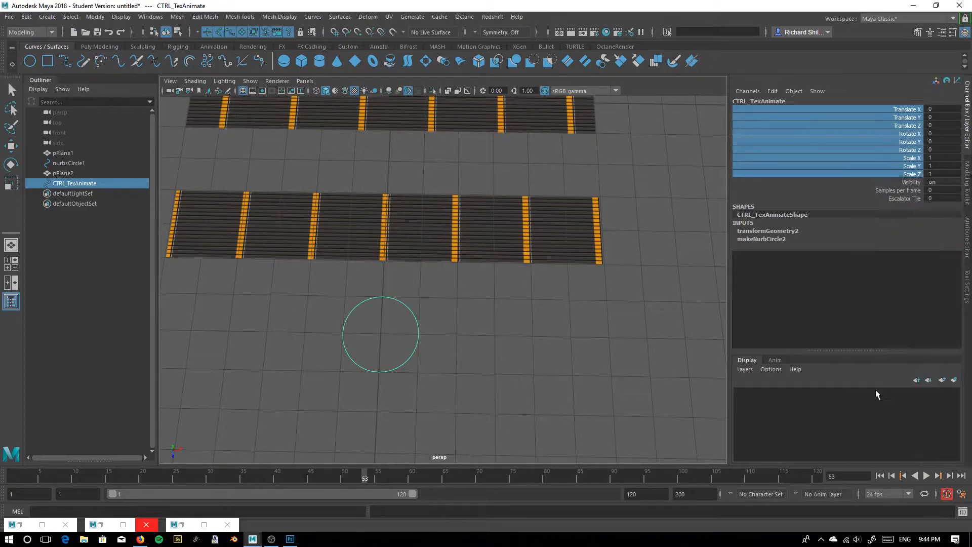
click(539, 371)
key(w)
drag(390, 333, 460, 368)
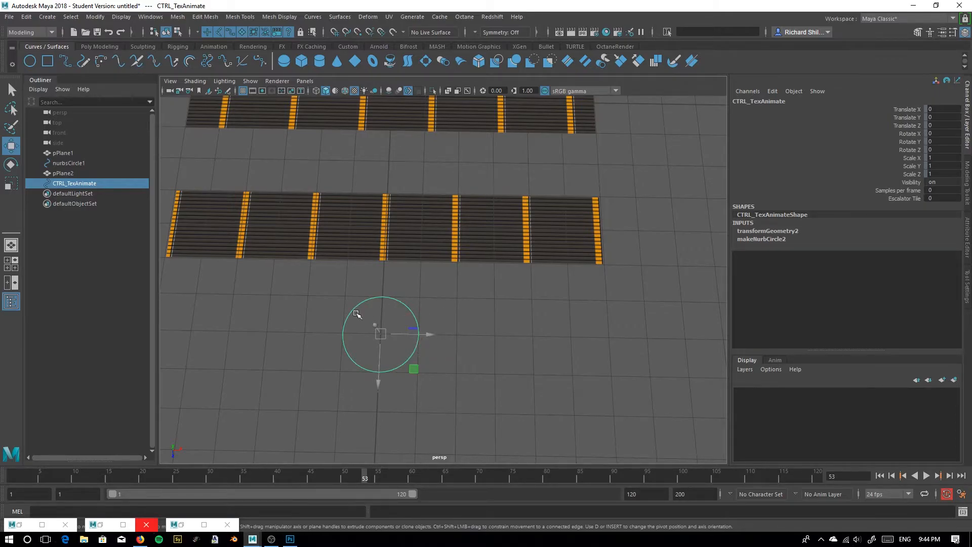
click(423, 405)
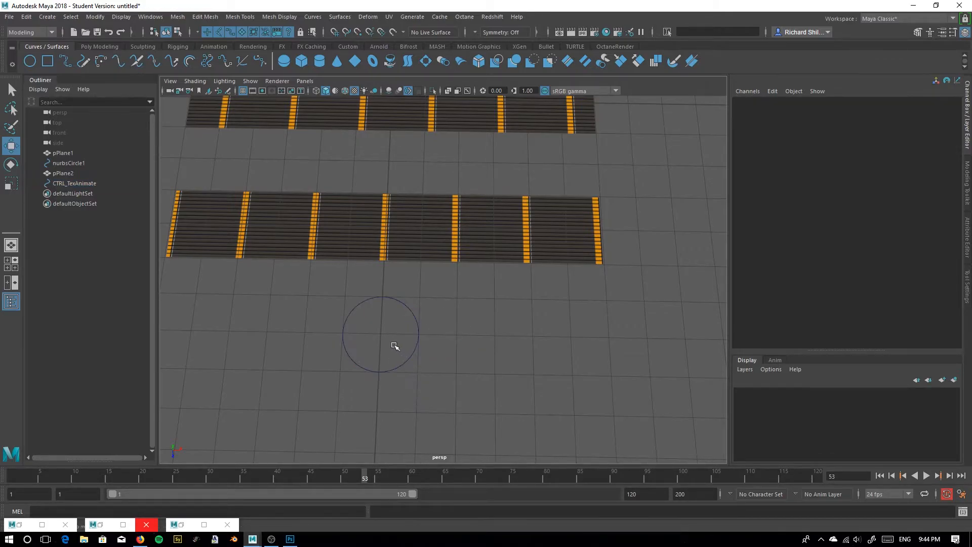
drag(405, 354, 464, 387)
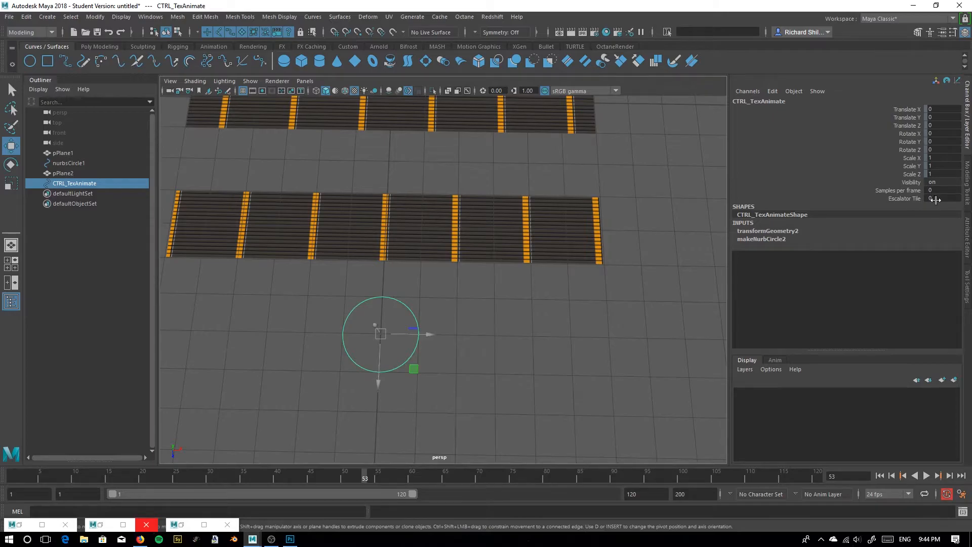
Restore the minimized Hypershade window and move it clear of the control circle in the viewport
click(183, 525)
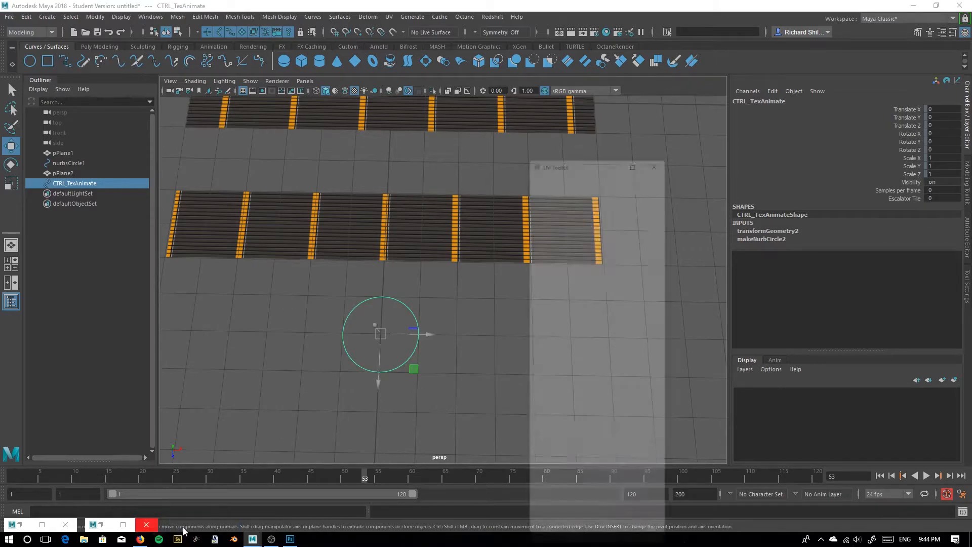
click(701, 82)
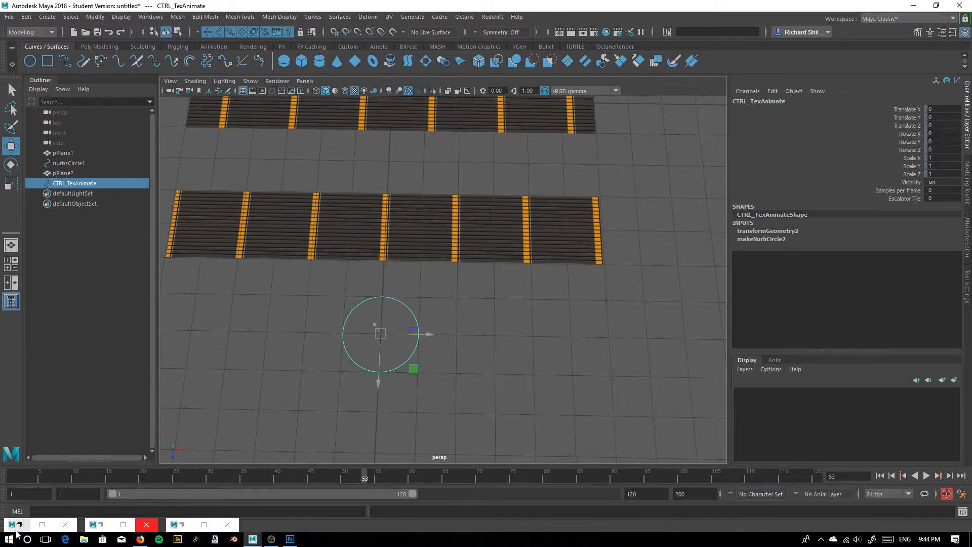
click(20, 525)
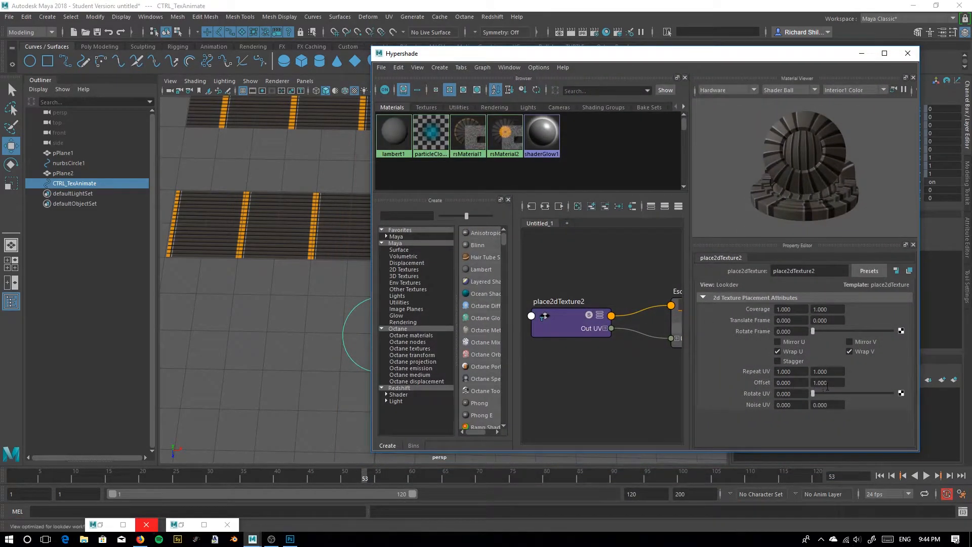
drag(608, 56, 651, 167)
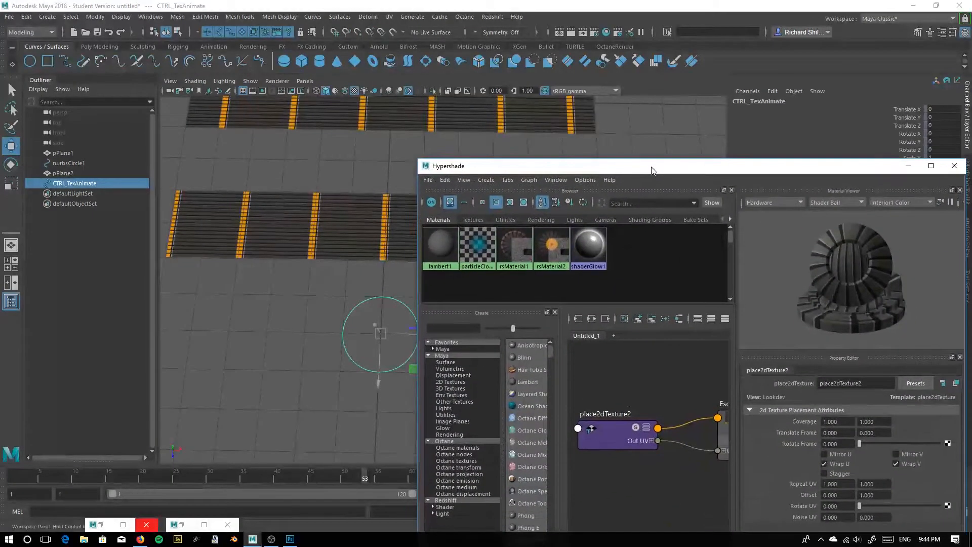
Open the Connection Editor with CTRL_TexAnimate loaded as the output side and load place2dTexture2 as the input side
click(316, 309)
drag(318, 304, 360, 361)
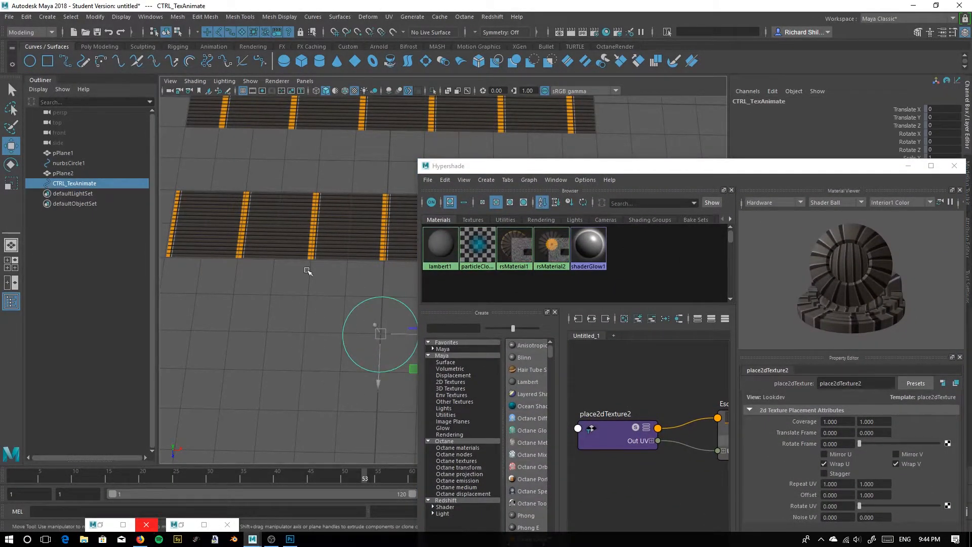
click(154, 18)
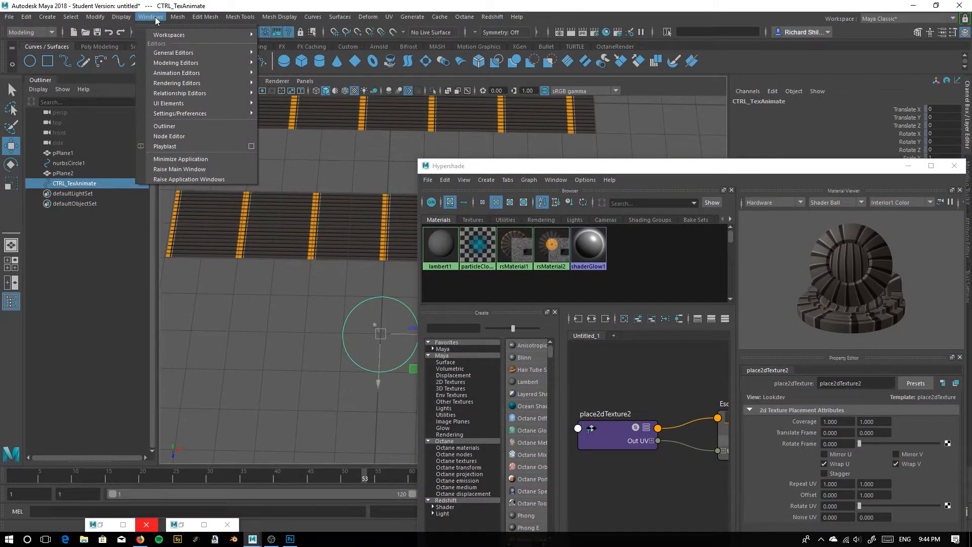
mouse_move(163, 51)
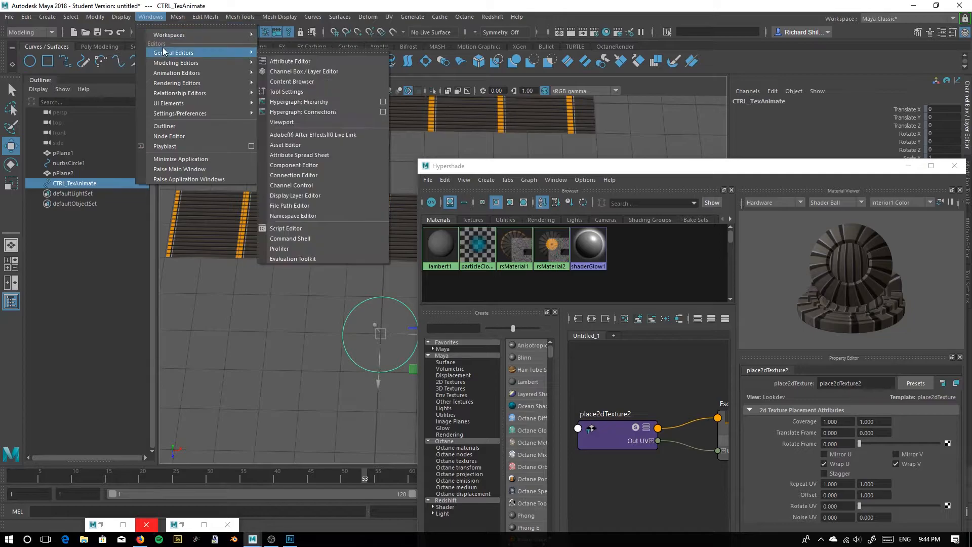
click(299, 177)
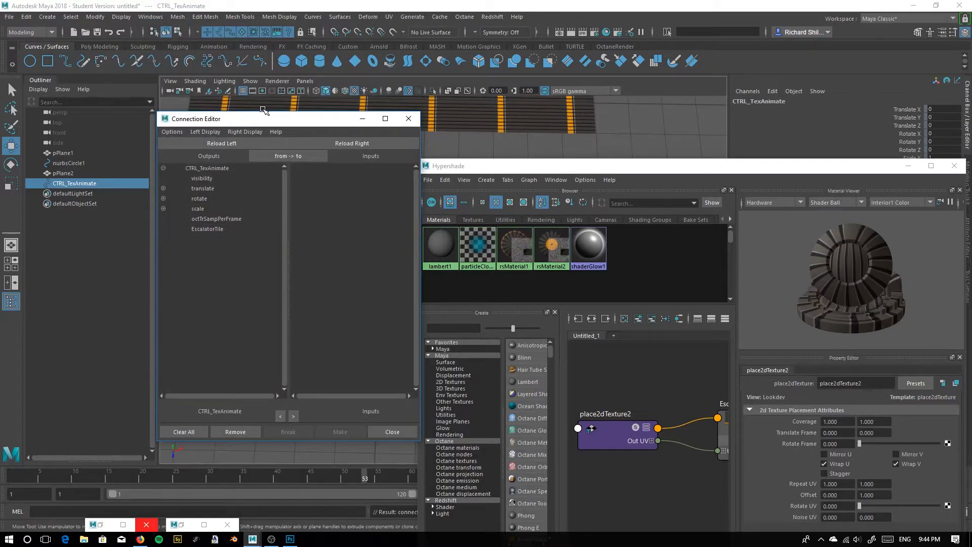
drag(257, 120, 155, 86)
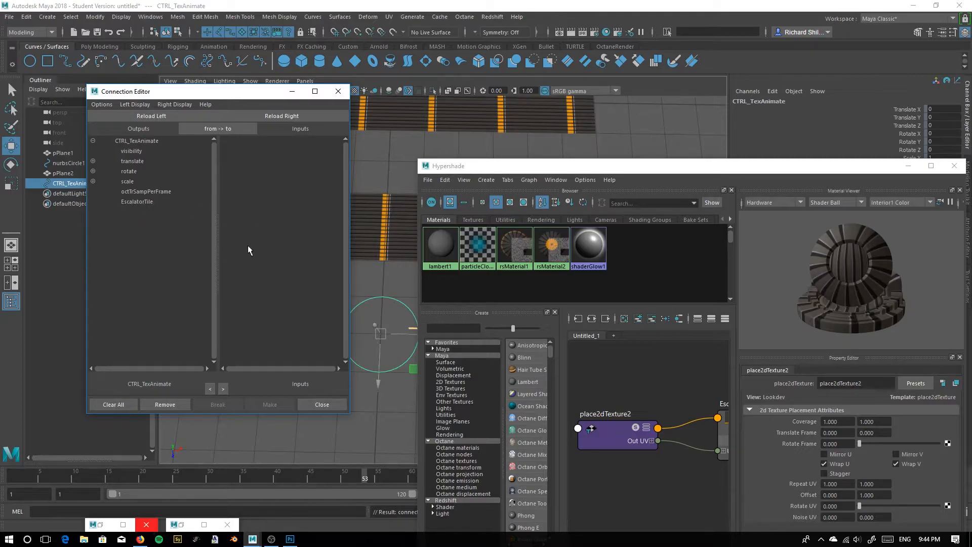
click(611, 434)
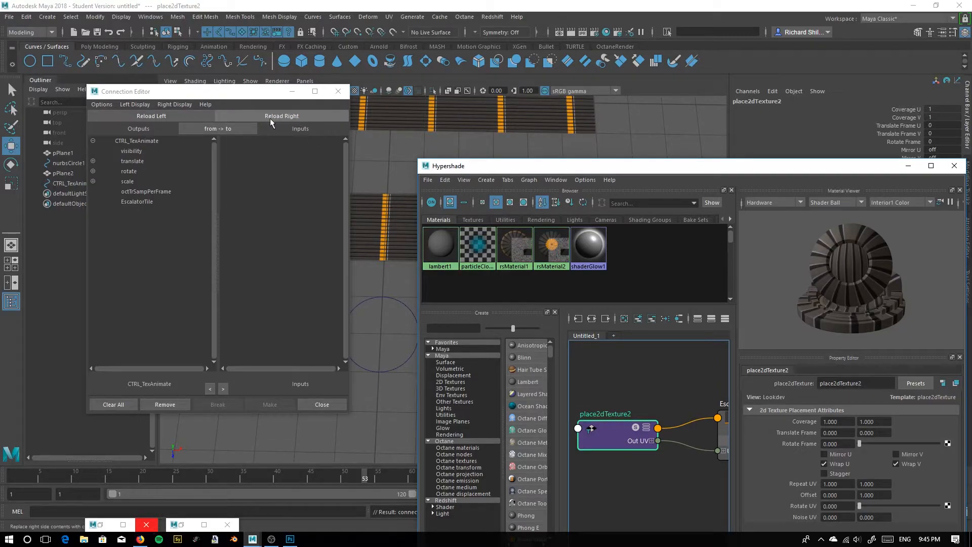
click(285, 115)
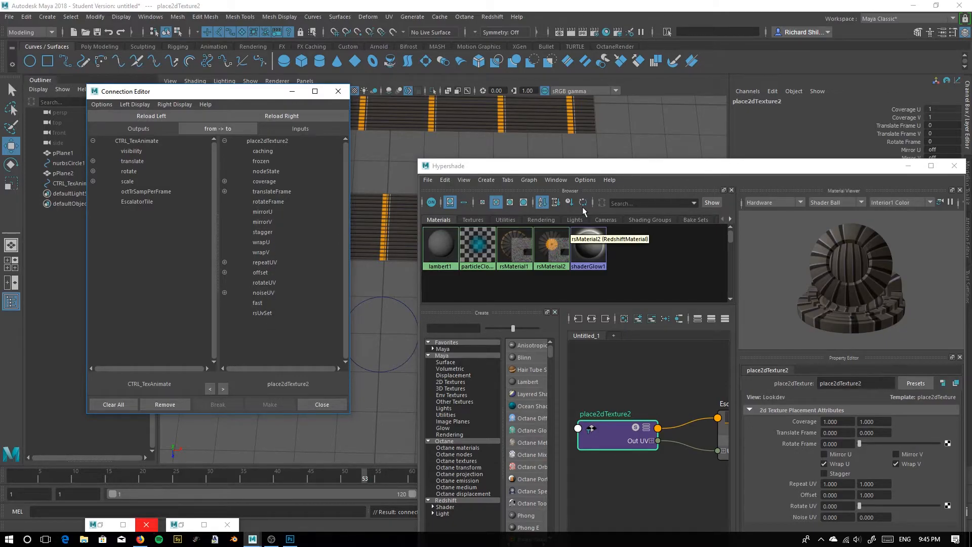
Bring the Hypershade's property fields fully into view and set place2dTexture2's V offset to 0
drag(536, 168, 486, 88)
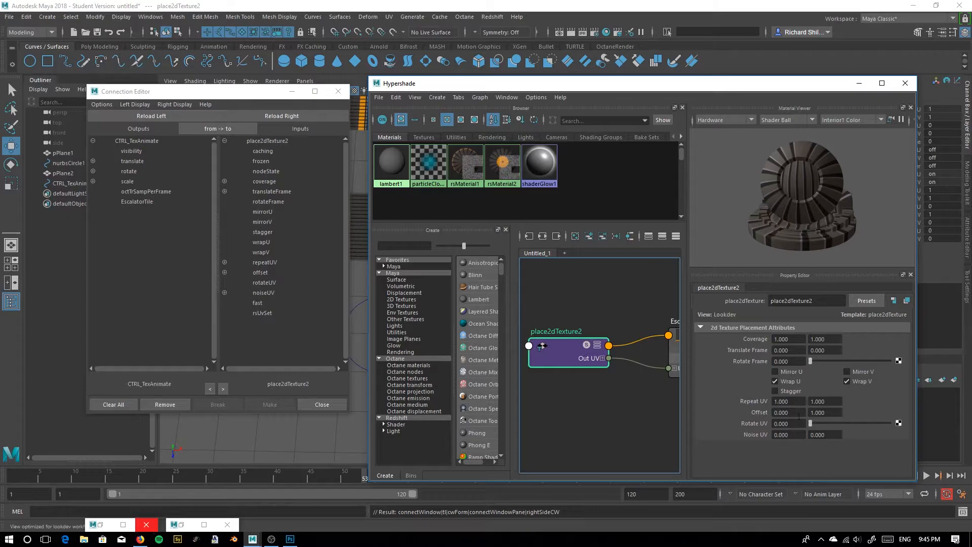
click(829, 412)
text(0)
key(Return)
click(861, 417)
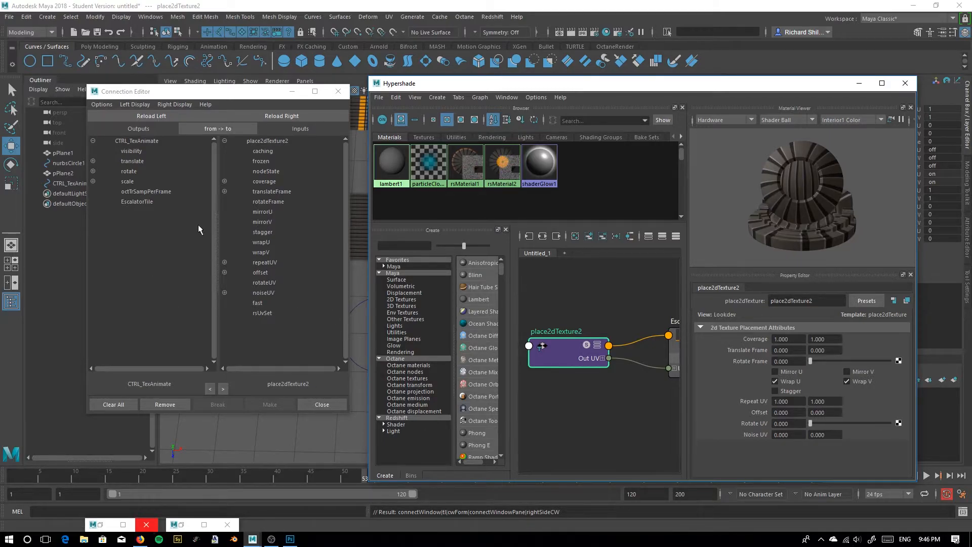
Connect CTRL_TexAnimate's EscalatorTile output to the offsetV input of place2dTexture2
click(128, 202)
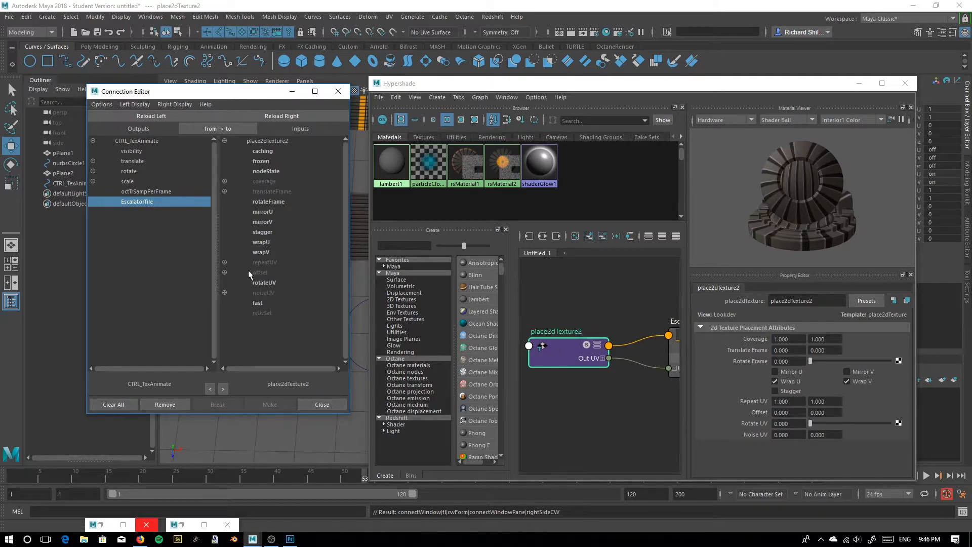
click(225, 272)
click(274, 294)
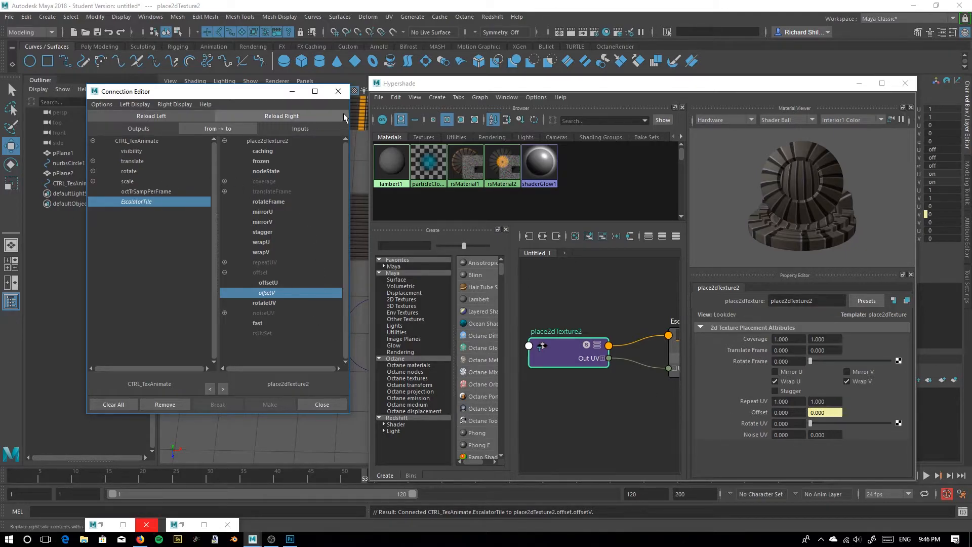
Minimize the Hypershade and Connection Editor, and scrub CTRL_TexAnimate's Escalator Tile channel to test the texture slide
drag(423, 90, 431, 93)
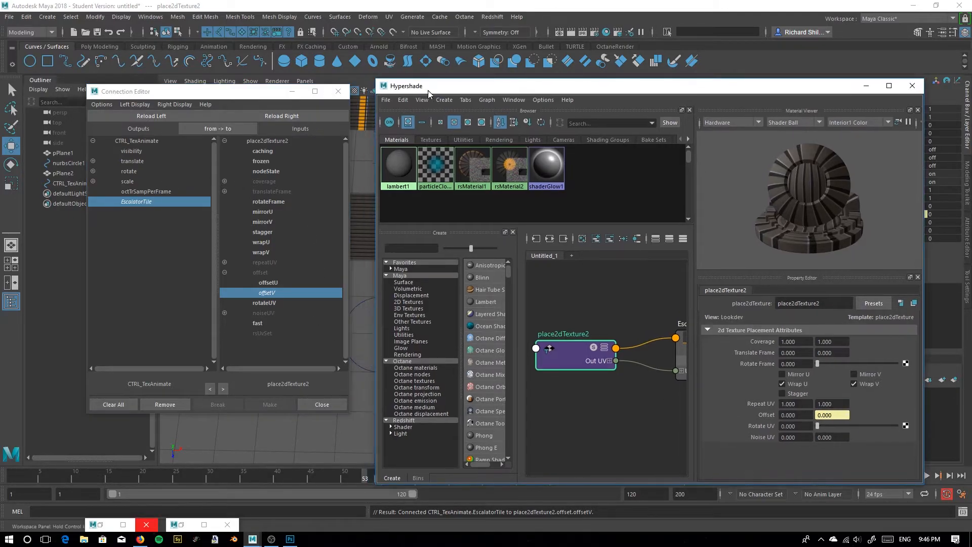
click(867, 86)
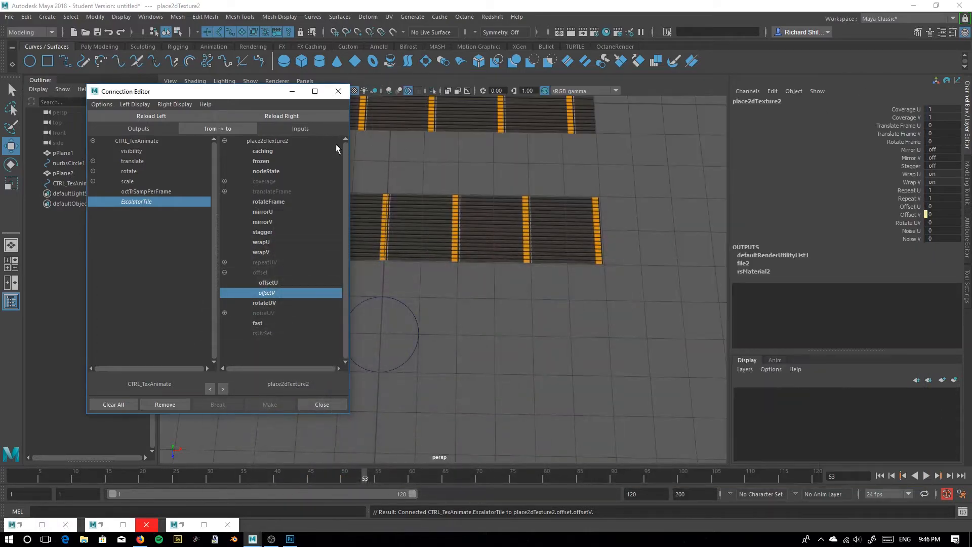
click(291, 92)
drag(442, 292, 354, 385)
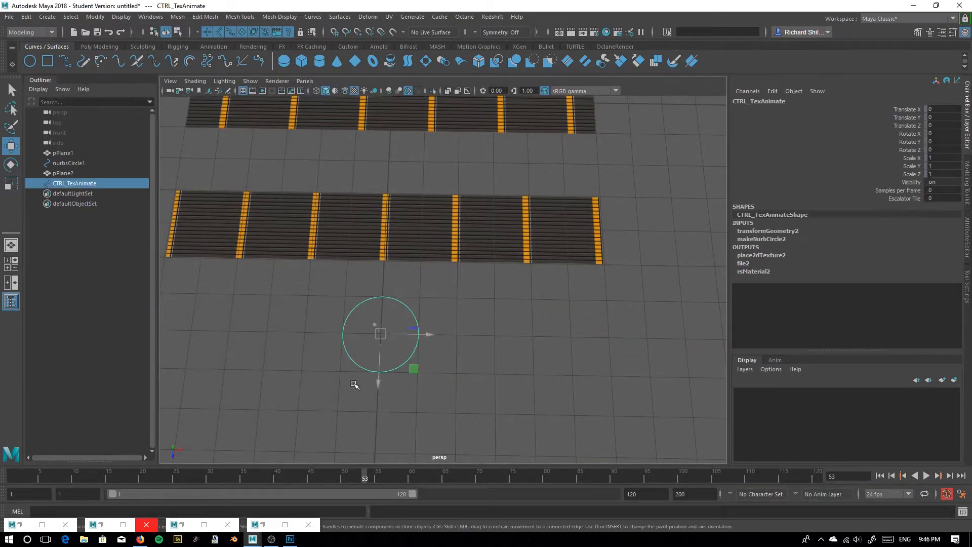
click(899, 199)
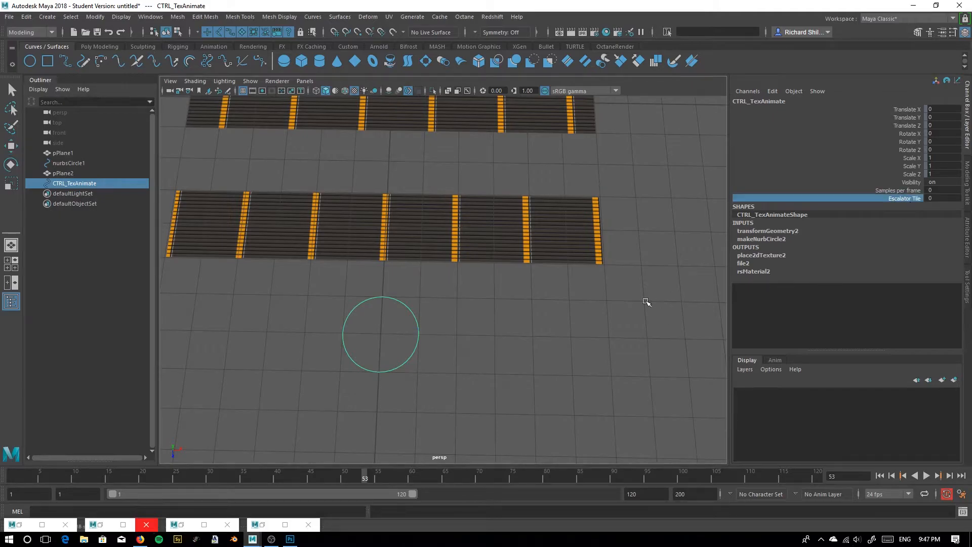
mouse_move(527, 328)
middle_down()
mouse_move(552, 323)
mouse_move(525, 329)
mouse_move(549, 328)
mouse_move(529, 332)
mouse_move(537, 343)
middle_up()
Key CTRL_TexAnimate's Escalator Tile at 0 on frame 1
double_click(940, 198)
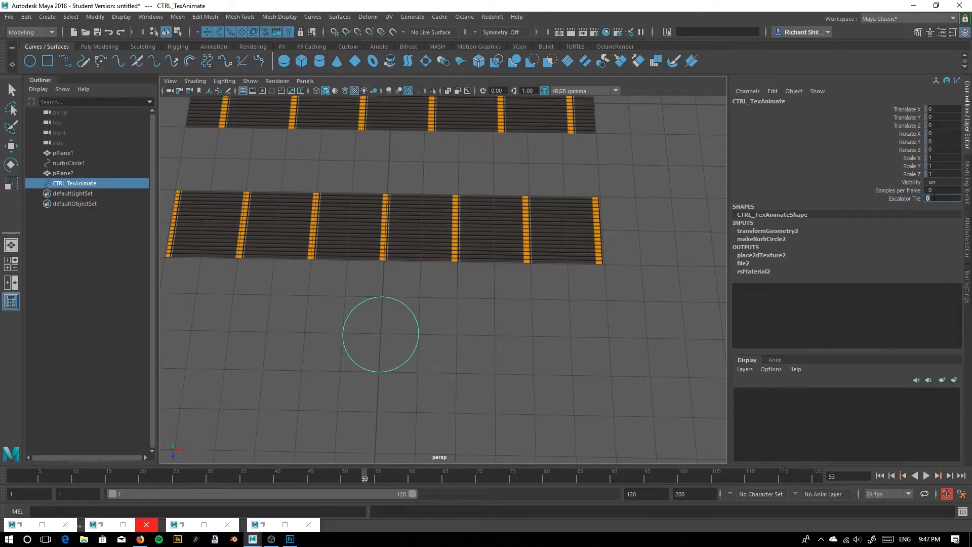
click(11, 479)
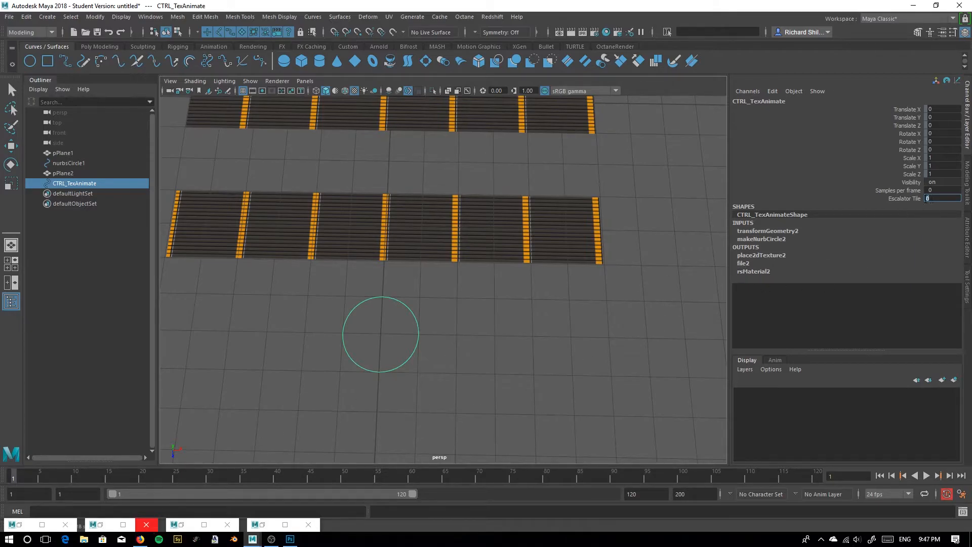
click(916, 199)
right_click(916, 200)
click(906, 204)
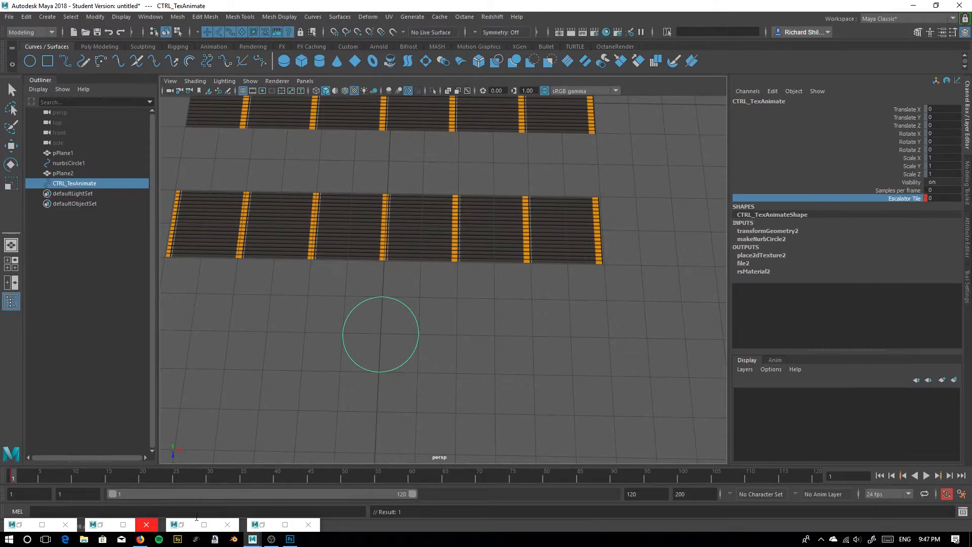
Key CTRL_TexAnimate's Escalator Tile at 1 on frame 30 and scrub around that key to check it
key(alt+v)
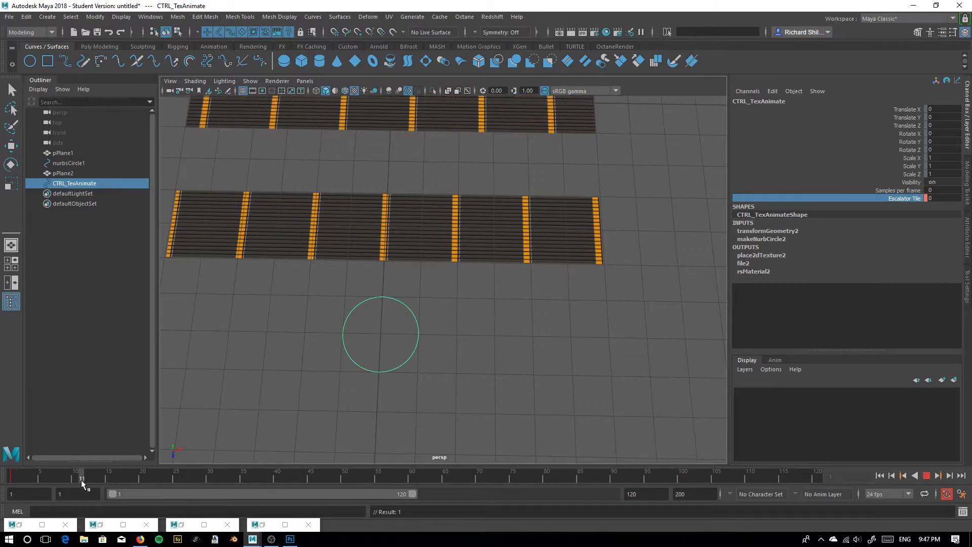
key(alt+v)
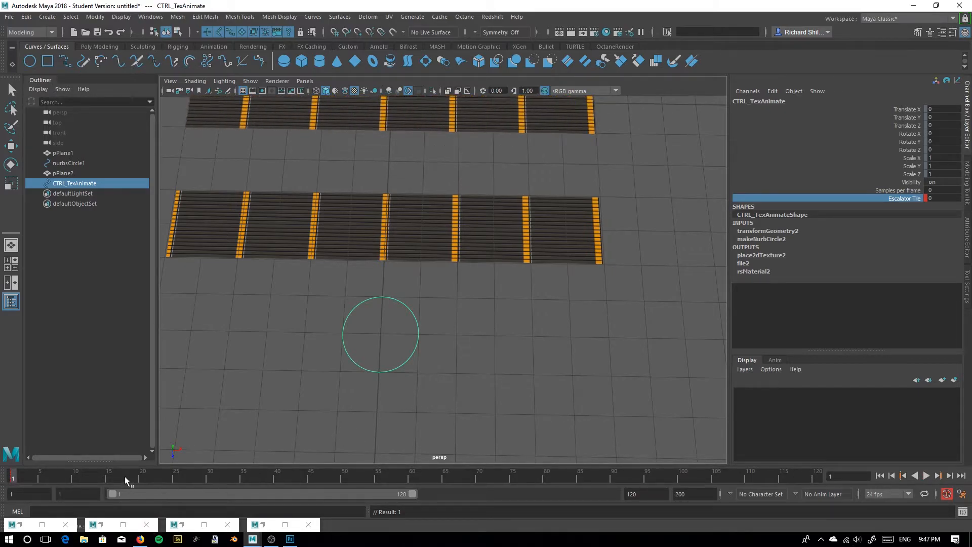
key(alt+v)
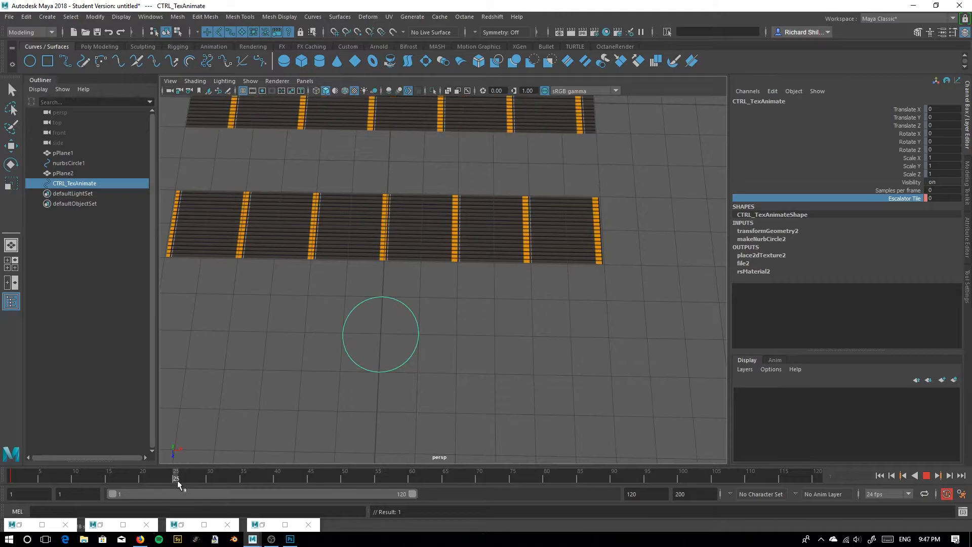
click(208, 481)
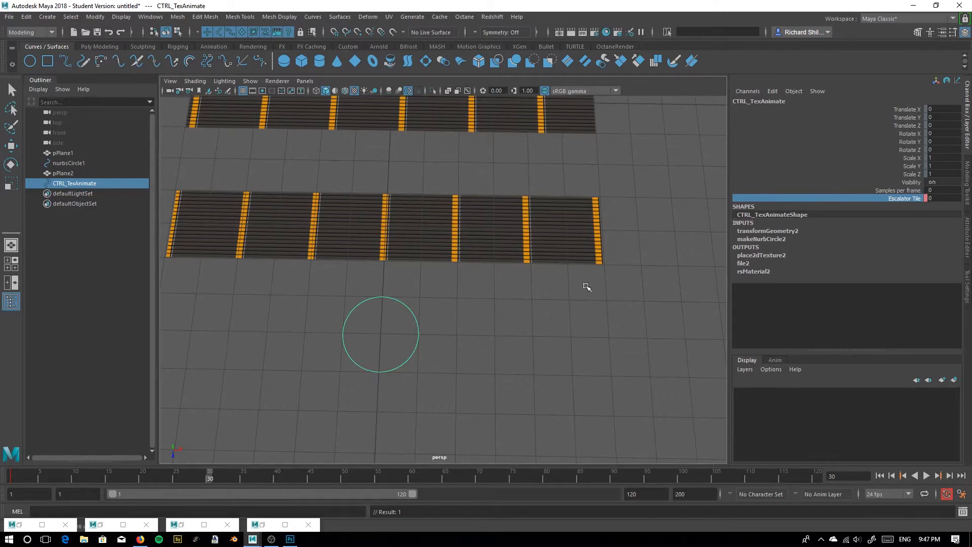
click(936, 198)
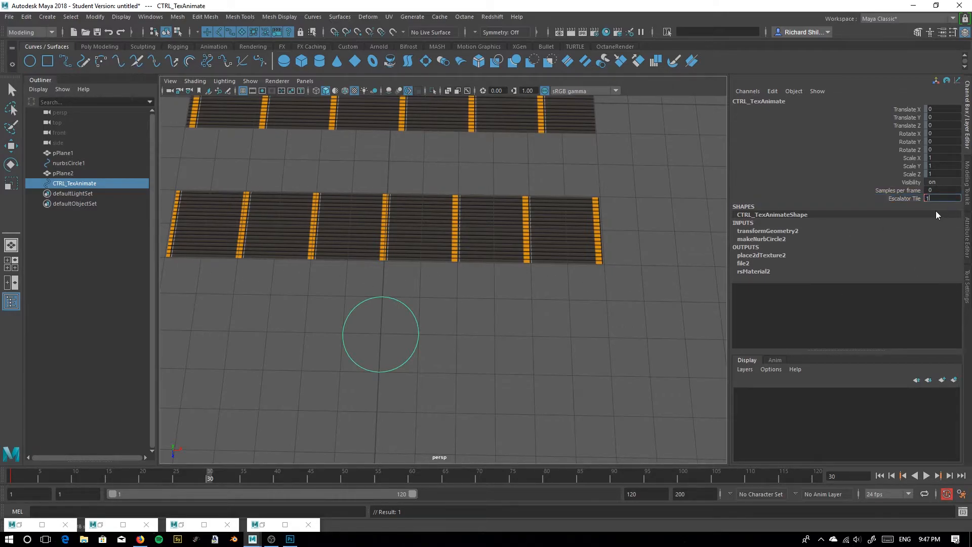
text(1)
key(Return)
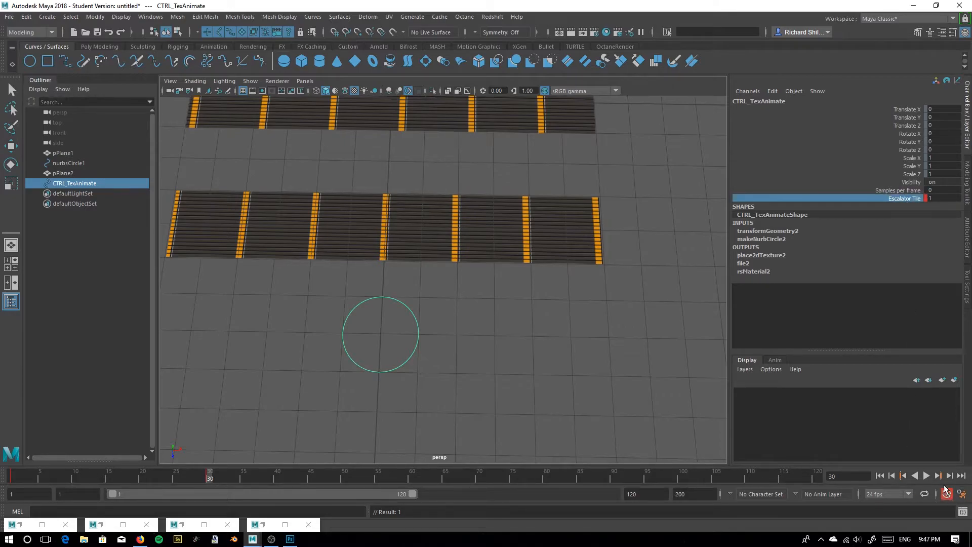
click(197, 479)
mouse_move(195, 480)
mouse_down()
mouse_move(2, 472)
mouse_move(145, 471)
mouse_move(123, 461)
mouse_move(154, 460)
mouse_move(1, 461)
mouse_move(202, 469)
mouse_move(195, 479)
mouse_move(211, 479)
mouse_up()
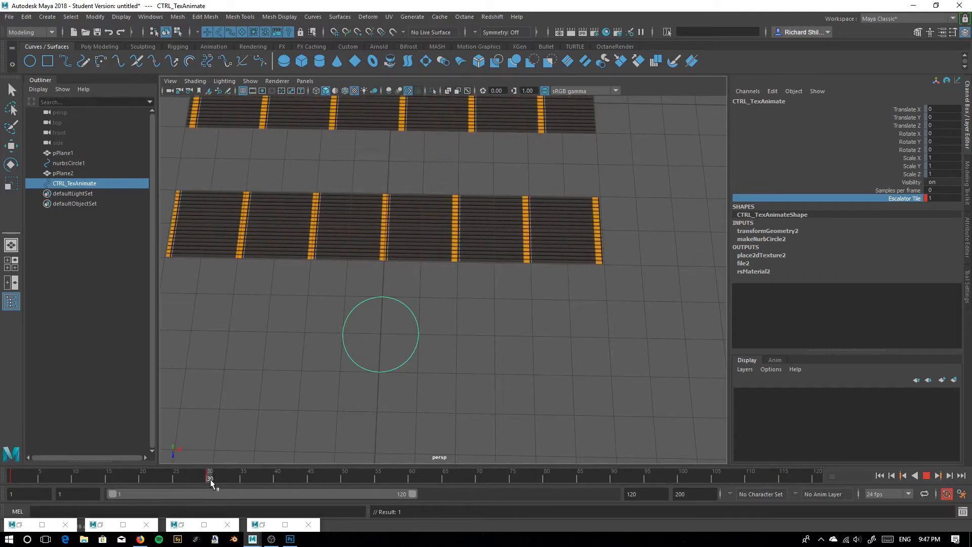
Hide the upper escalator strip pPlane1 and reselect the CTRL_TexAnimate circle
click(512, 128)
key(w)
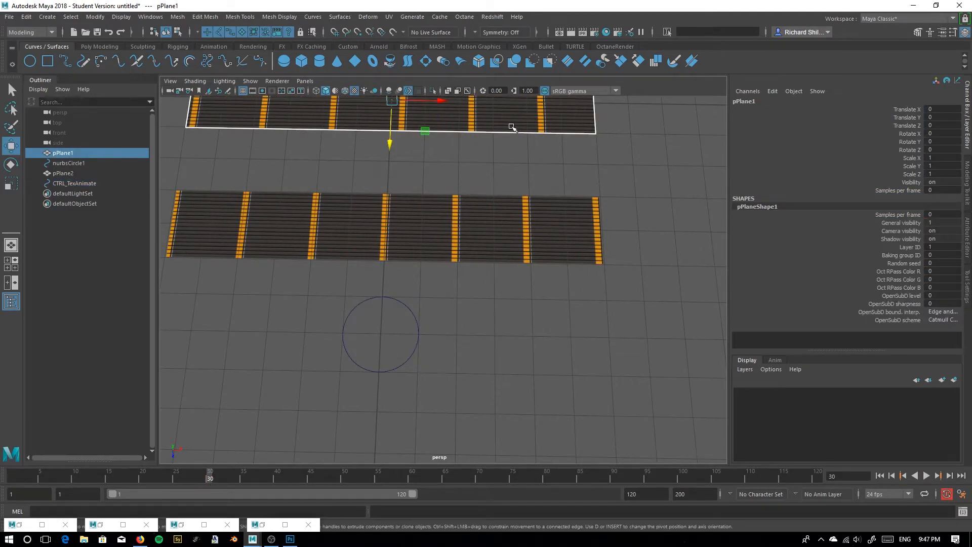
key(ctrl+h)
click(418, 324)
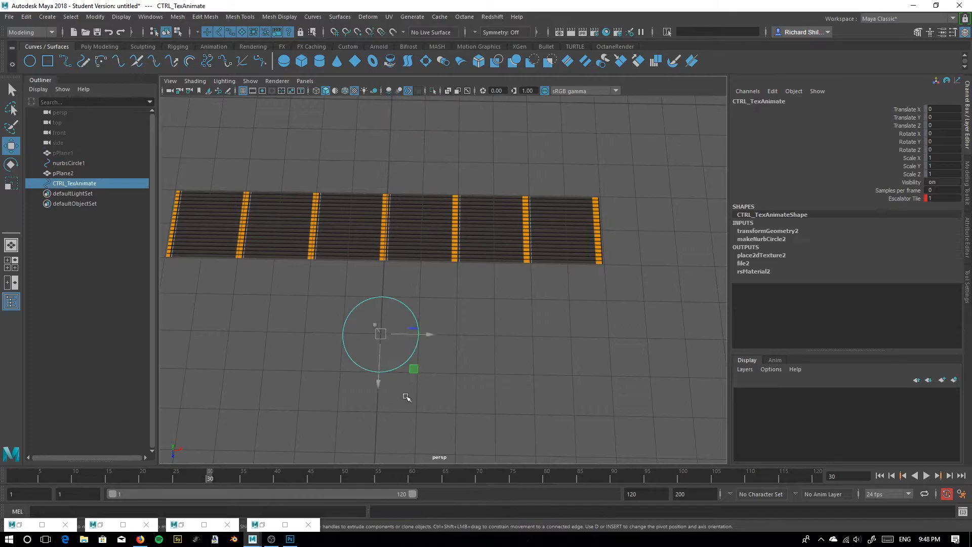
Play the keyed texture slide from frame 1 to review the motion, and return to frame 1
click(25, 475)
key(alt+v)
drag(141, 484, 12, 475)
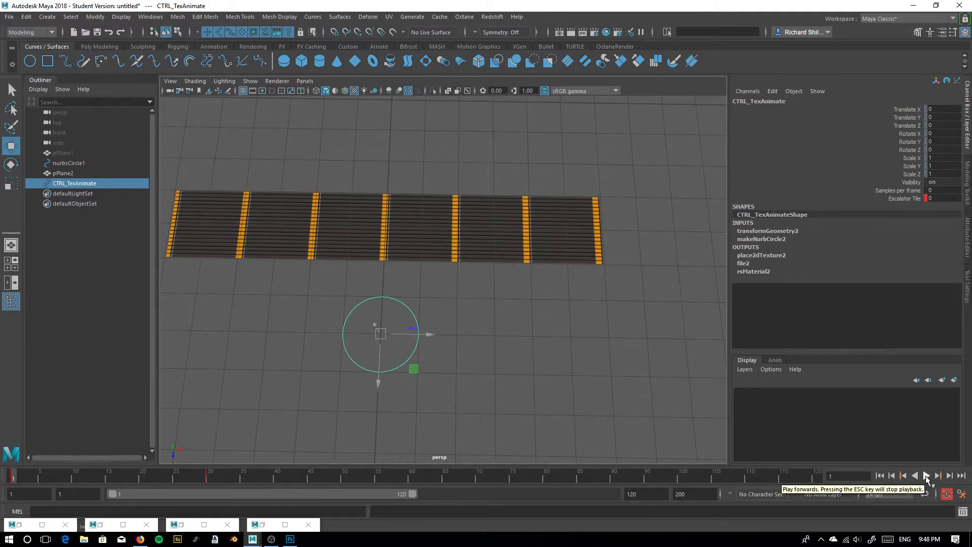
click(927, 477)
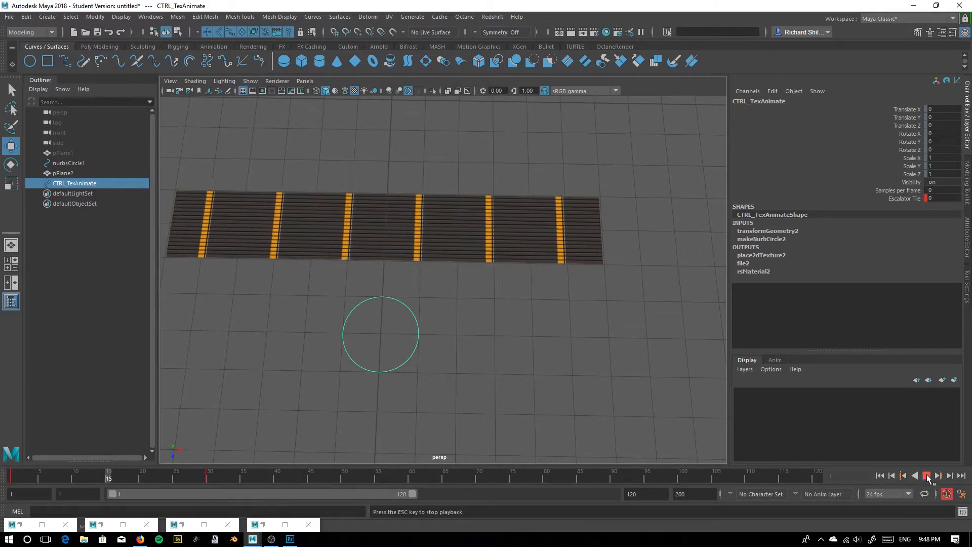
click(926, 476)
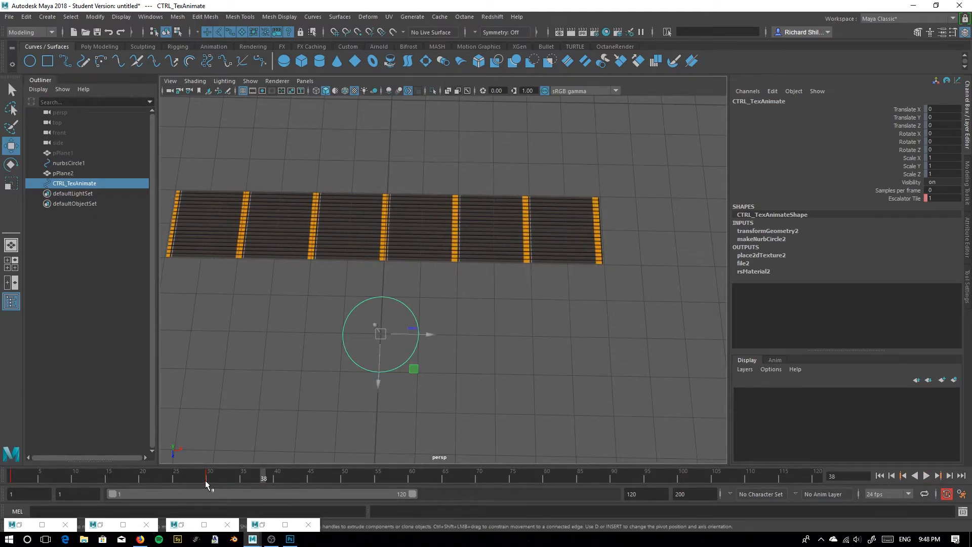
click(15, 478)
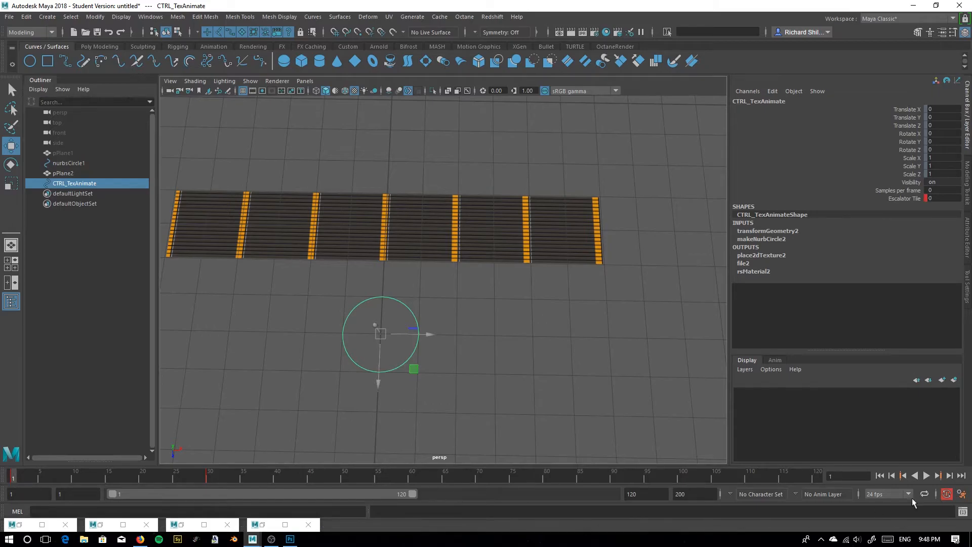
click(926, 475)
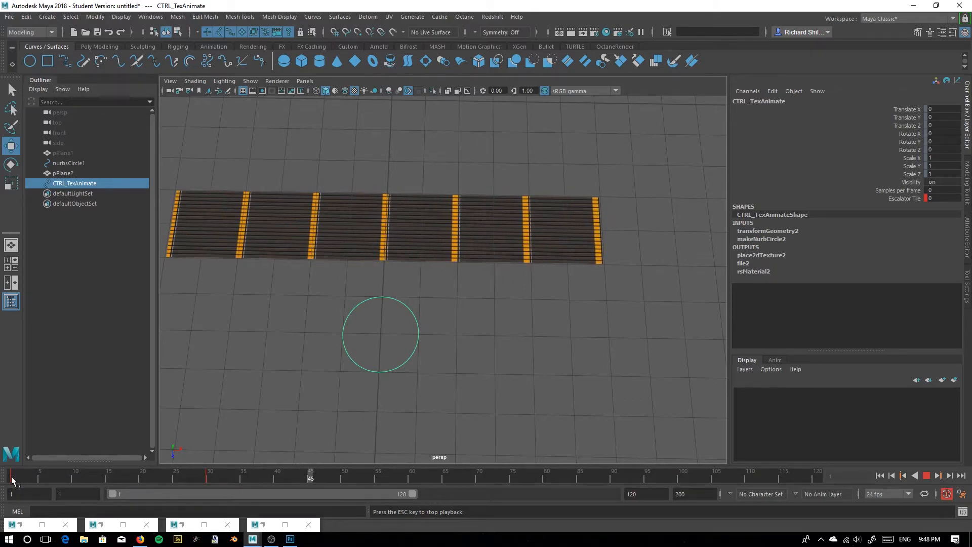
click(927, 477)
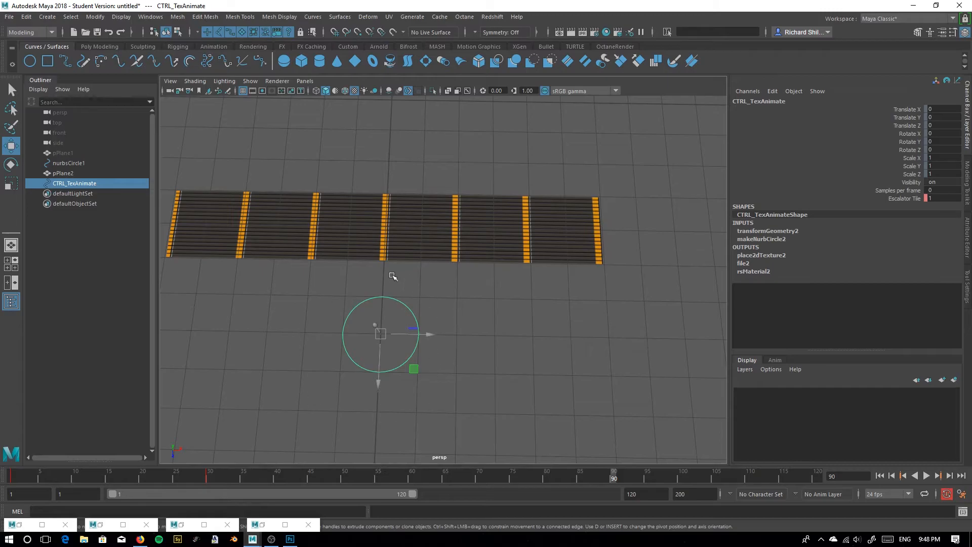
drag(78, 473, 11, 476)
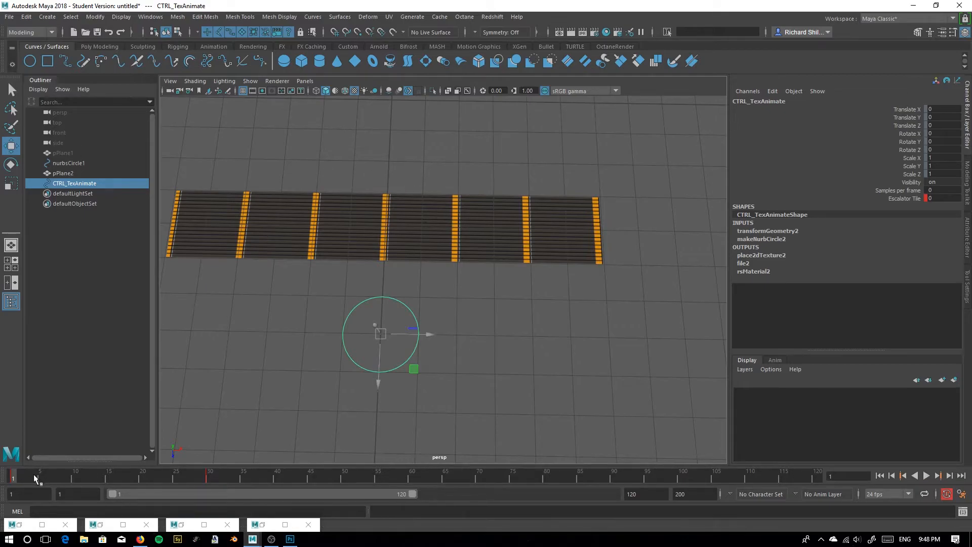
Open the Graph Editor on CTRL_TexAnimate's Escalator Tile curve and place the window clear of part of the escalator strip
click(151, 17)
mouse_move(163, 73)
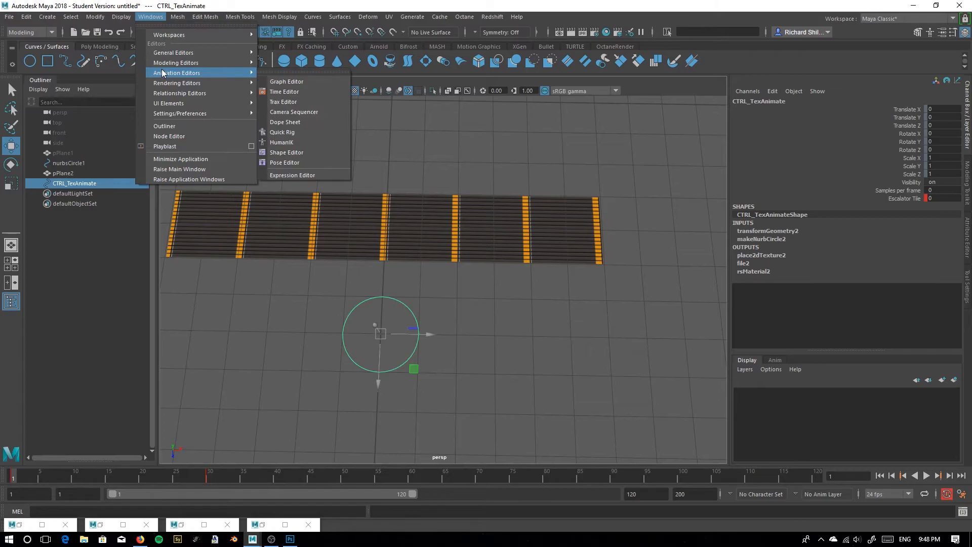
click(310, 83)
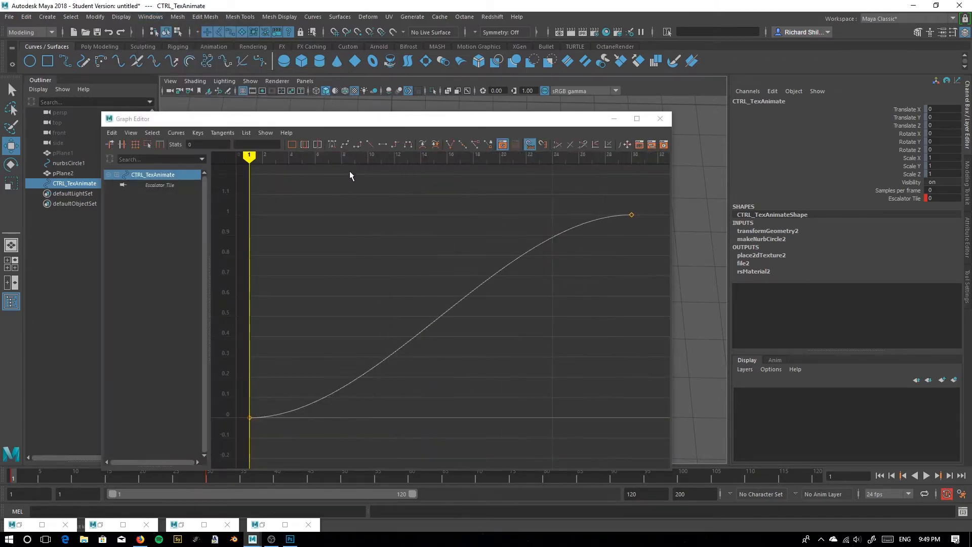
scroll(440, 315, down, 5)
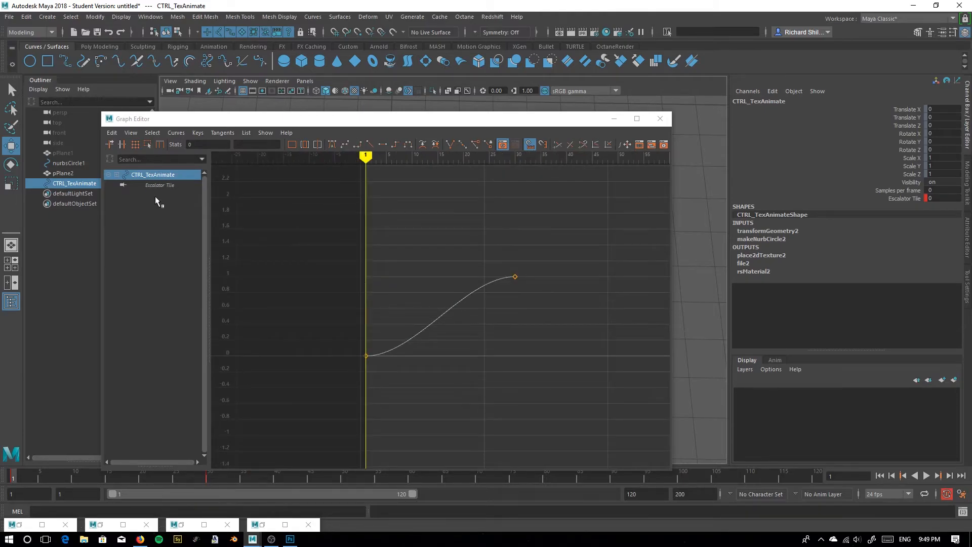
drag(405, 118, 442, 161)
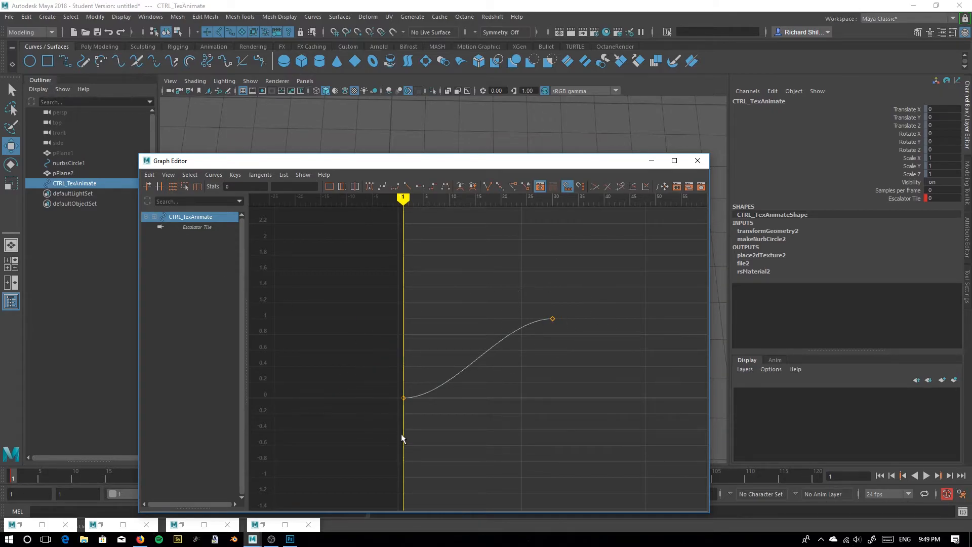
drag(364, 164, 356, 112)
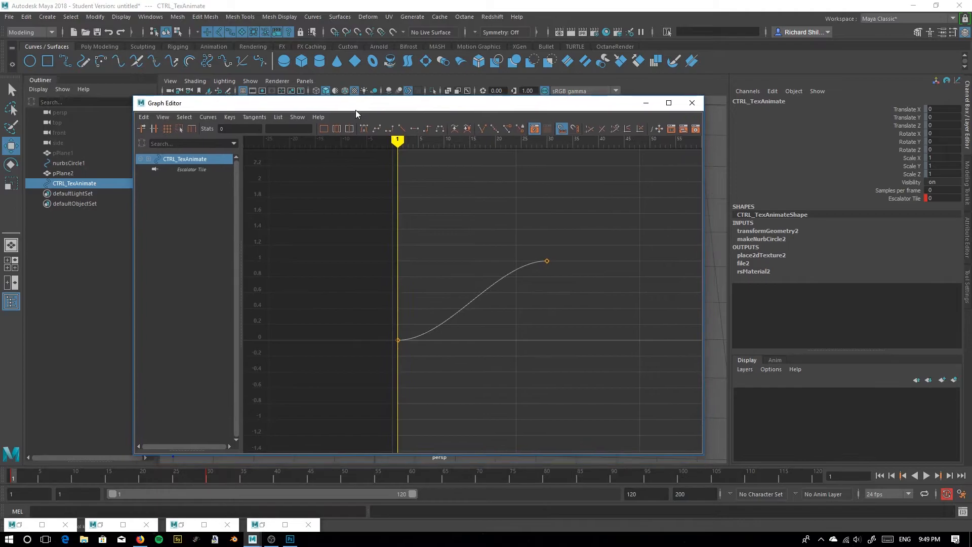
drag(424, 110, 693, 62)
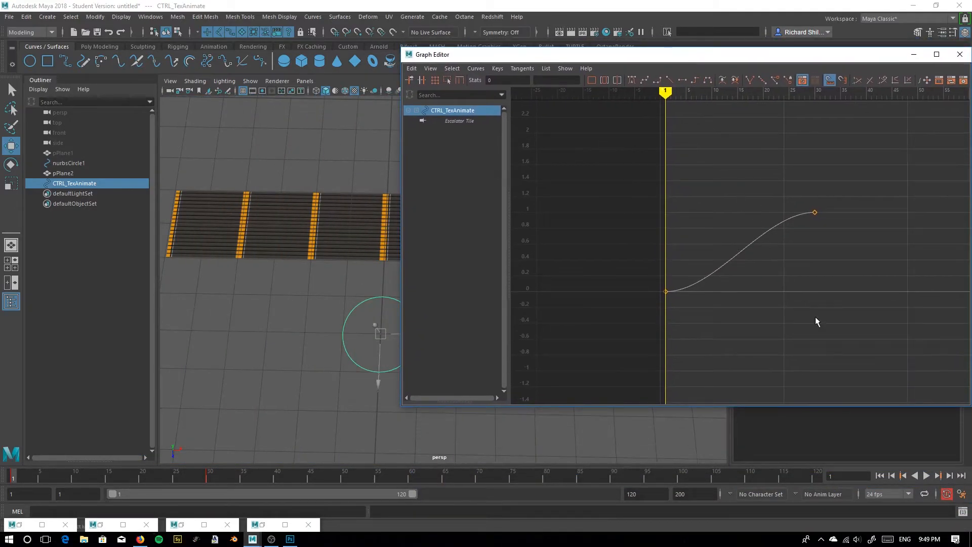
Play the animation beside its curve and move the current time to the end key at frame 30
click(927, 476)
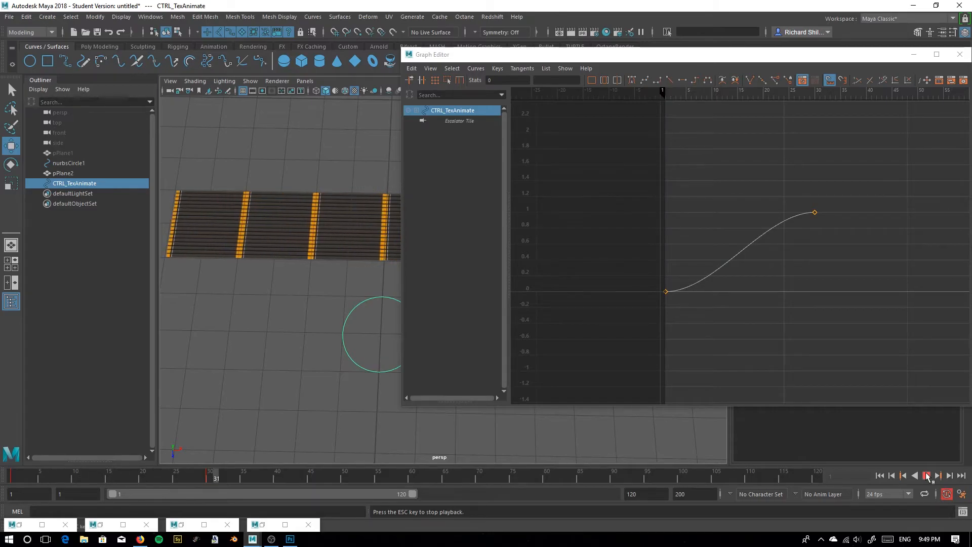
click(926, 476)
drag(802, 89, 815, 122)
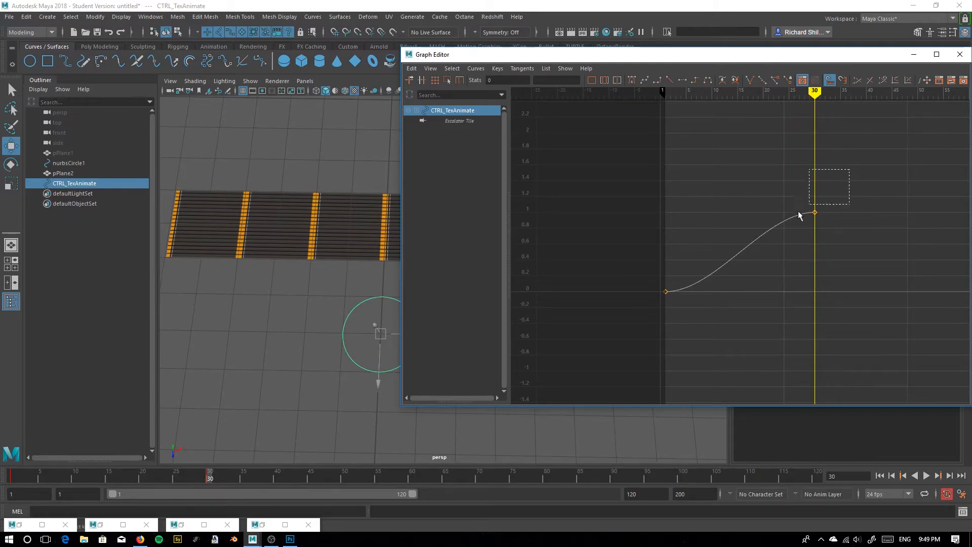
Select the Escalator Tile curve's keys and turn on the Infinity display in the Graph Editor
drag(812, 207, 809, 217)
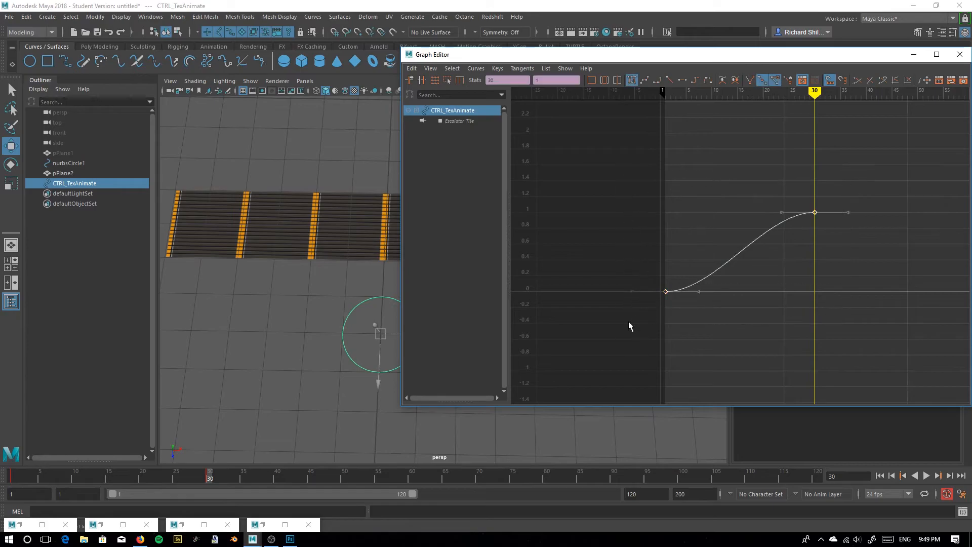
click(478, 71)
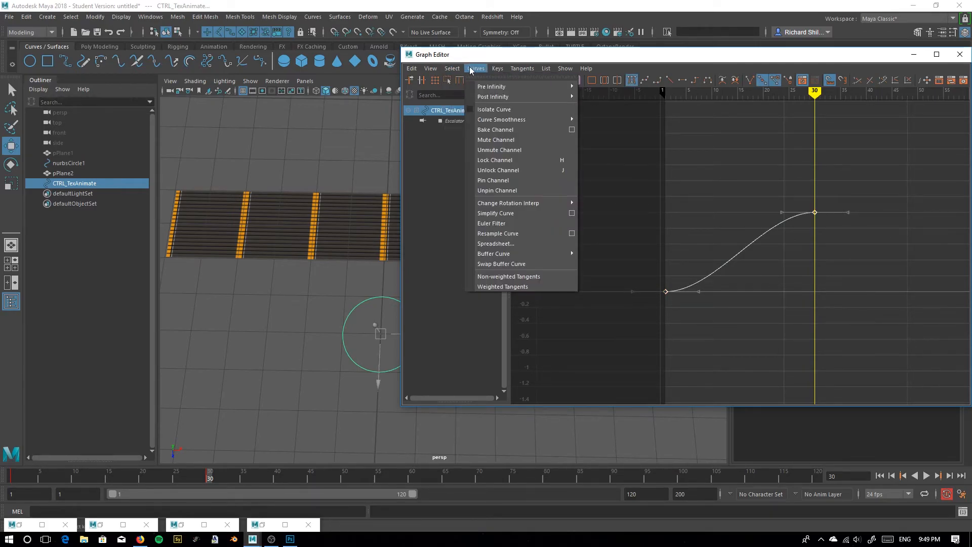
mouse_move(496, 71)
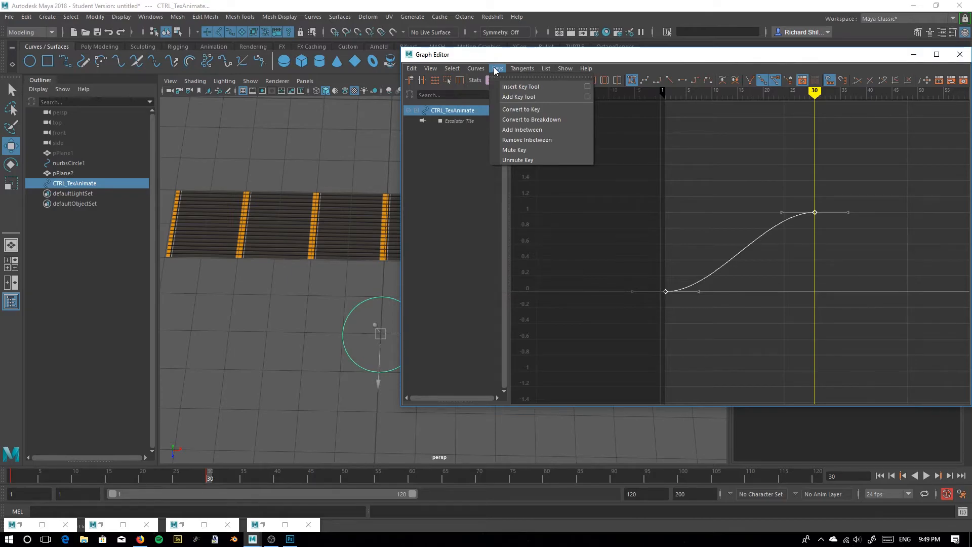
mouse_move(449, 70)
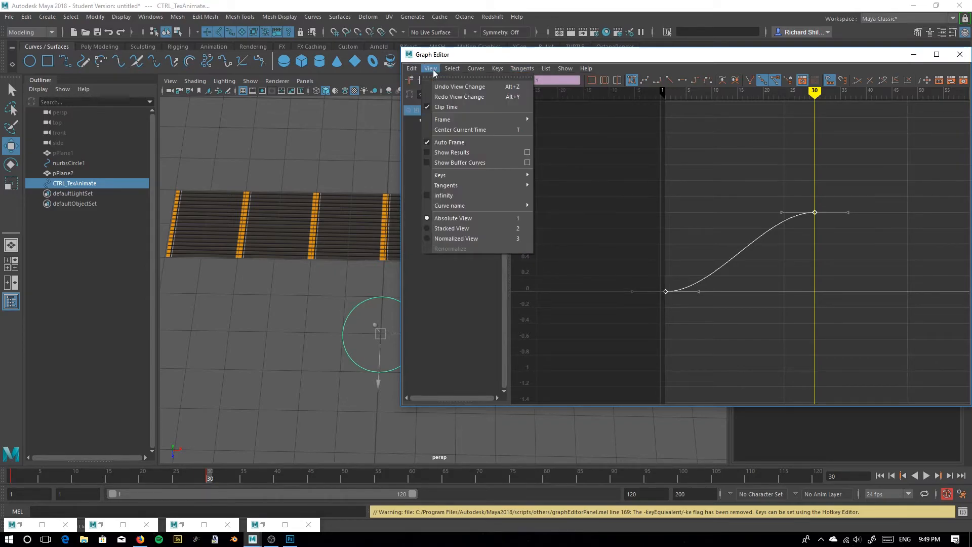
click(428, 195)
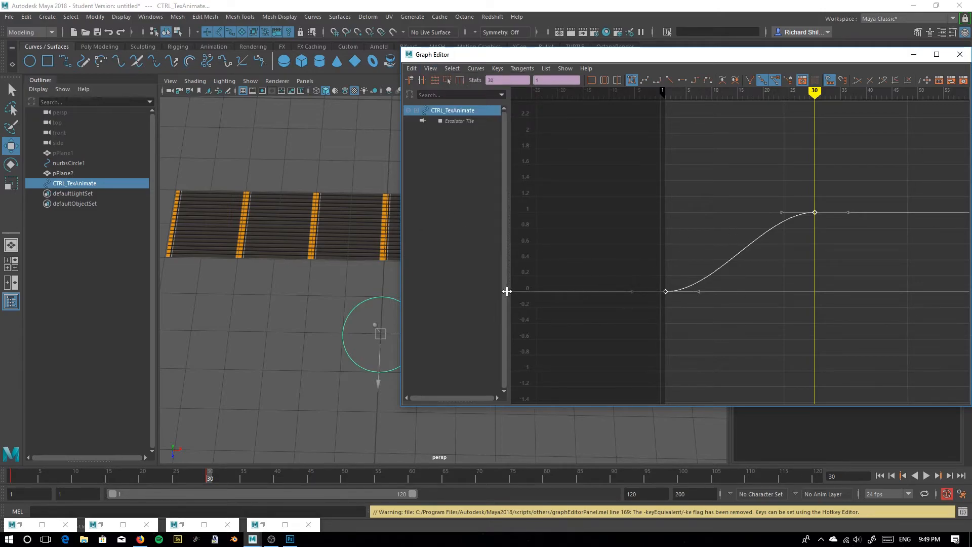
Give both keys of the Escalator Tile curve linear tangents and go back to frame 1
click(706, 364)
drag(618, 147, 843, 357)
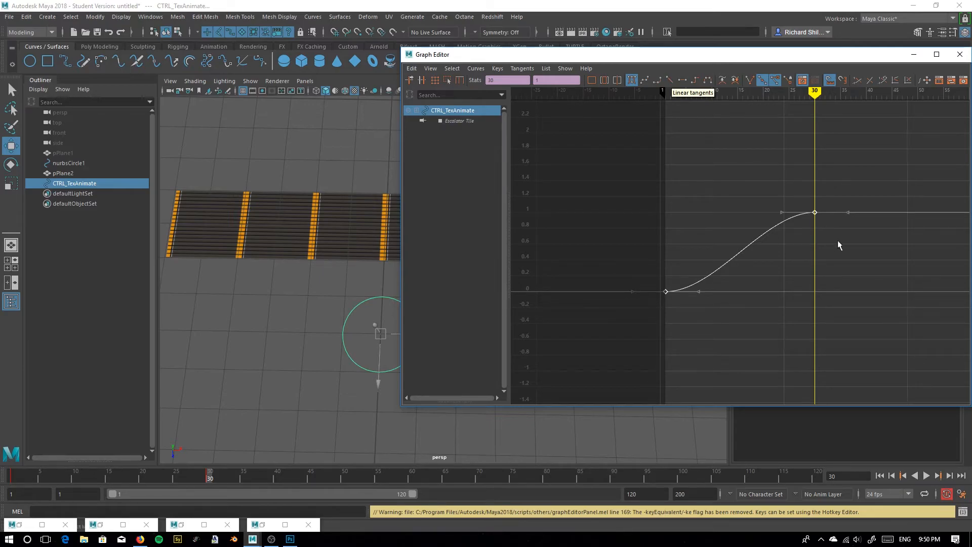
click(852, 256)
drag(790, 189, 861, 237)
drag(650, 272, 726, 336)
drag(680, 217, 852, 339)
click(669, 79)
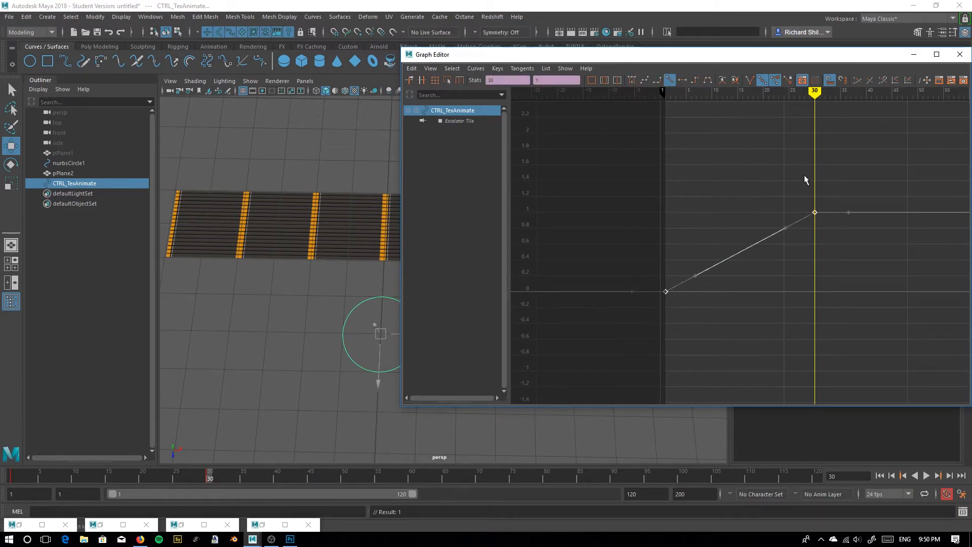
click(14, 479)
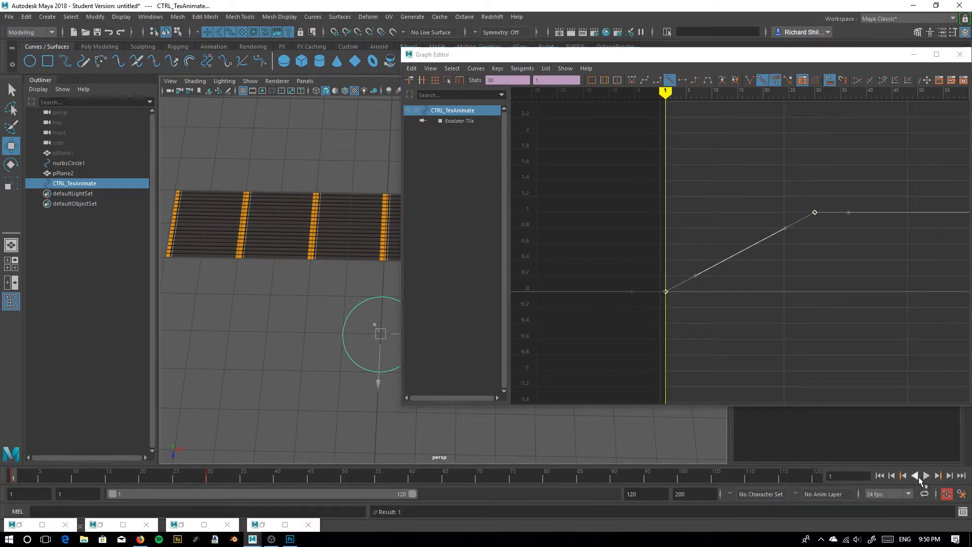
Play the animation once with the linear tangents and stop it past the last key
click(926, 476)
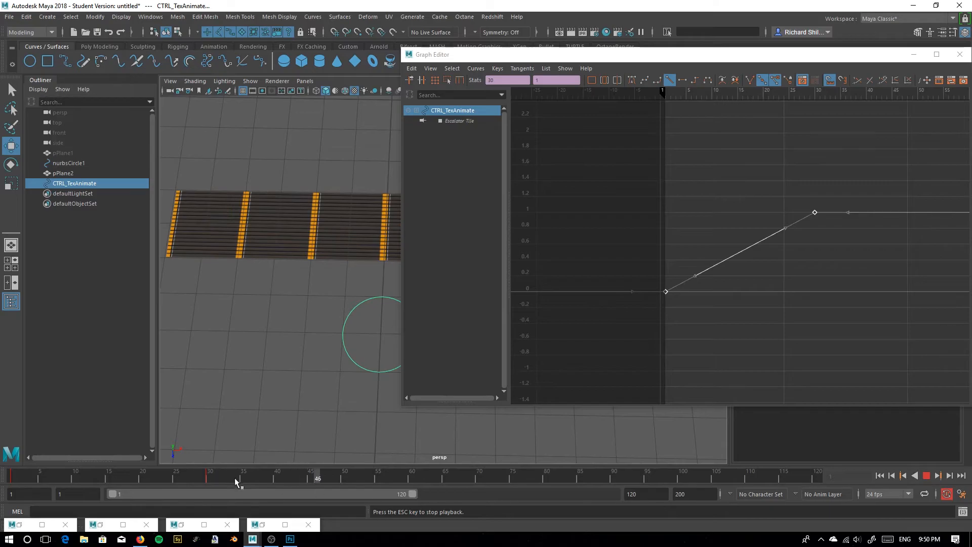
click(926, 476)
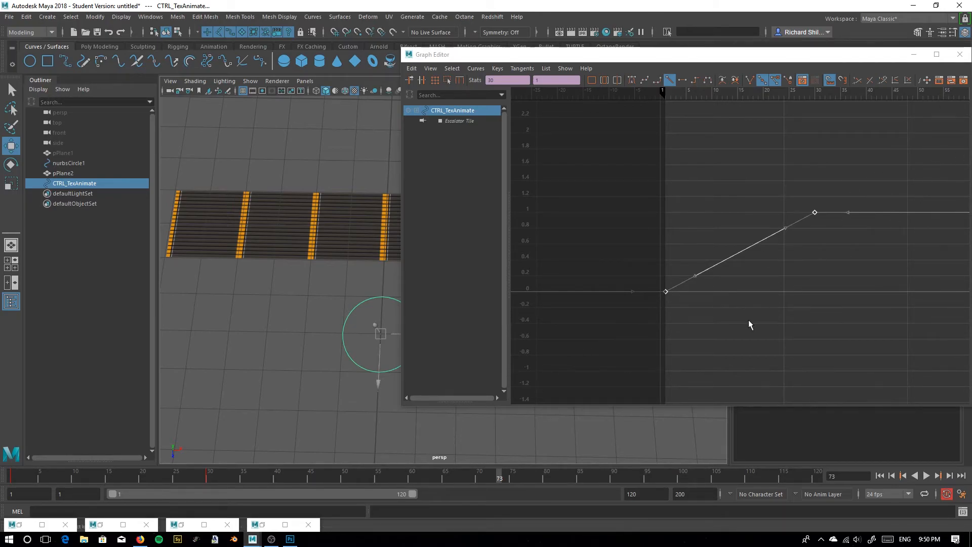
Set both the Post Infinity and the Pre Infinity of the Escalator Tile curve to Cycle with Offset
click(628, 171)
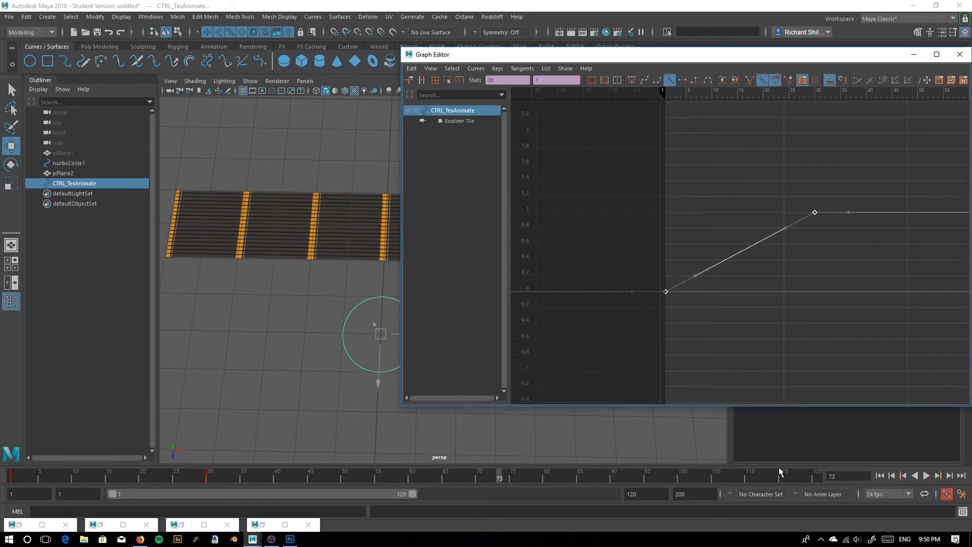
click(451, 69)
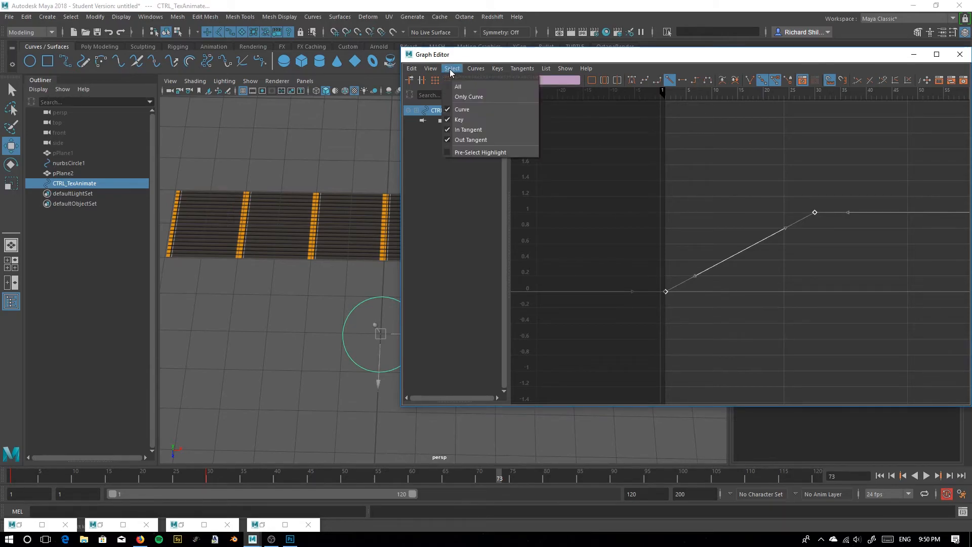
mouse_move(475, 71)
mouse_move(480, 96)
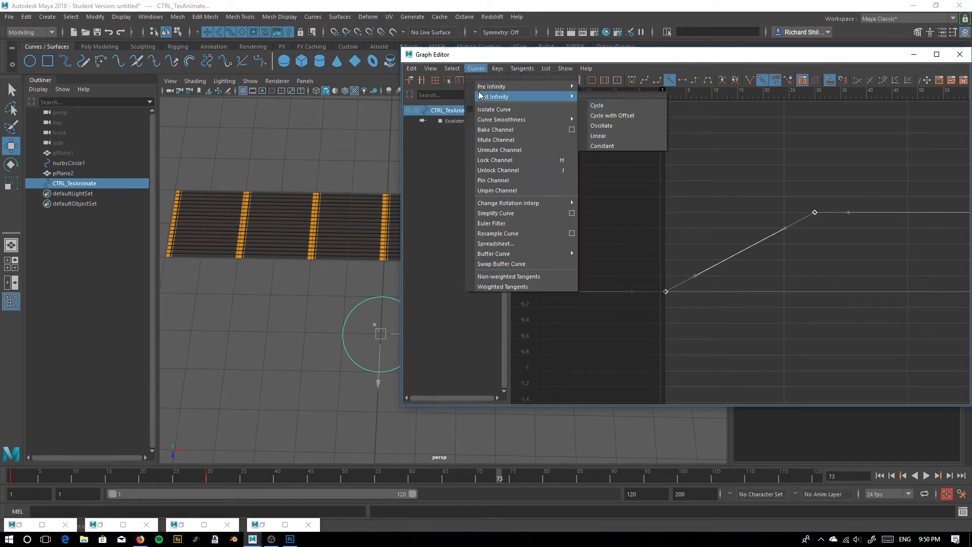
click(603, 115)
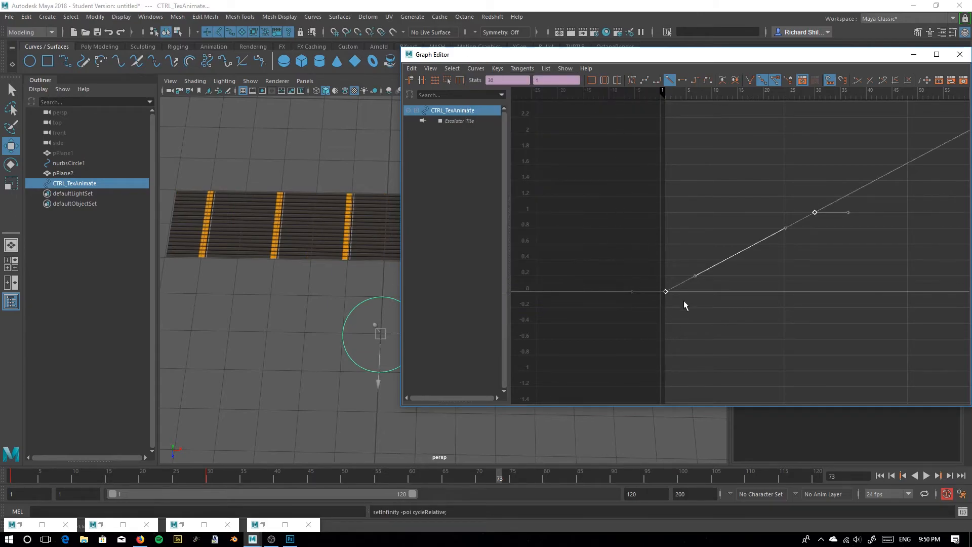
click(476, 68)
mouse_move(493, 88)
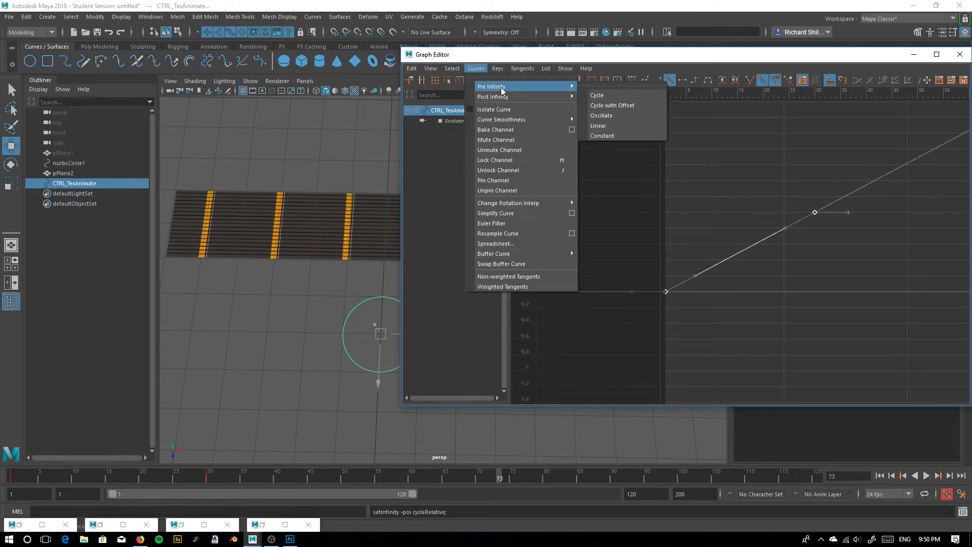
click(614, 105)
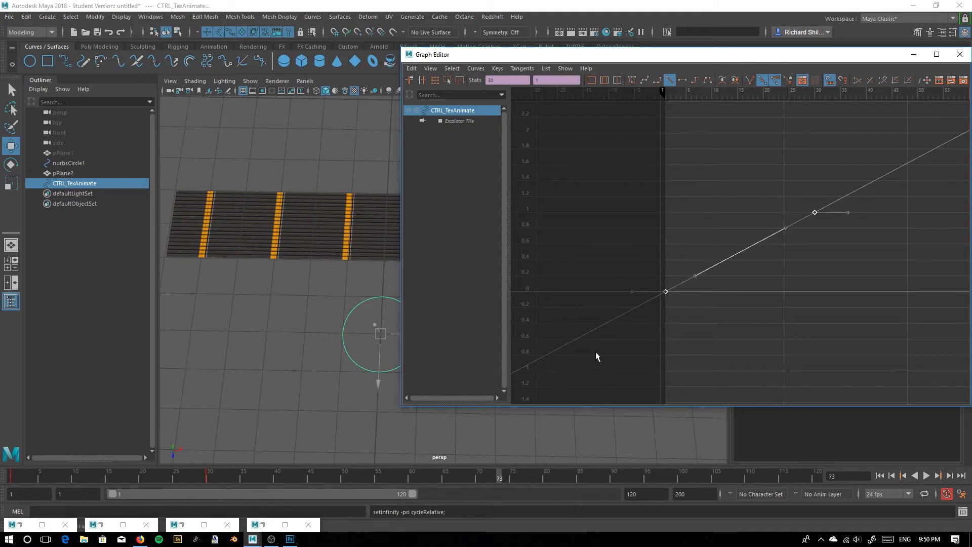
Minimize the Graph Editor and play the cycling texture animation over the full escalator strip
click(914, 54)
click(928, 476)
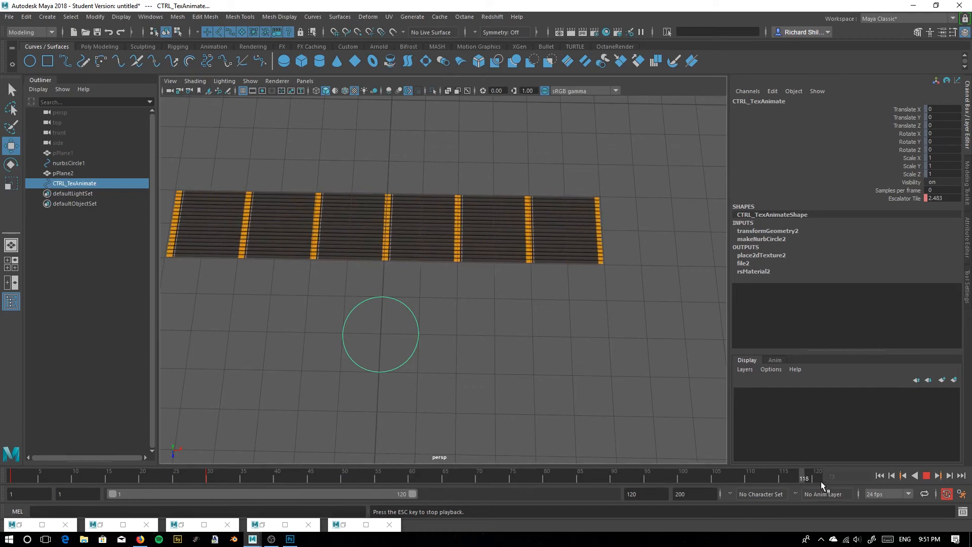
click(926, 476)
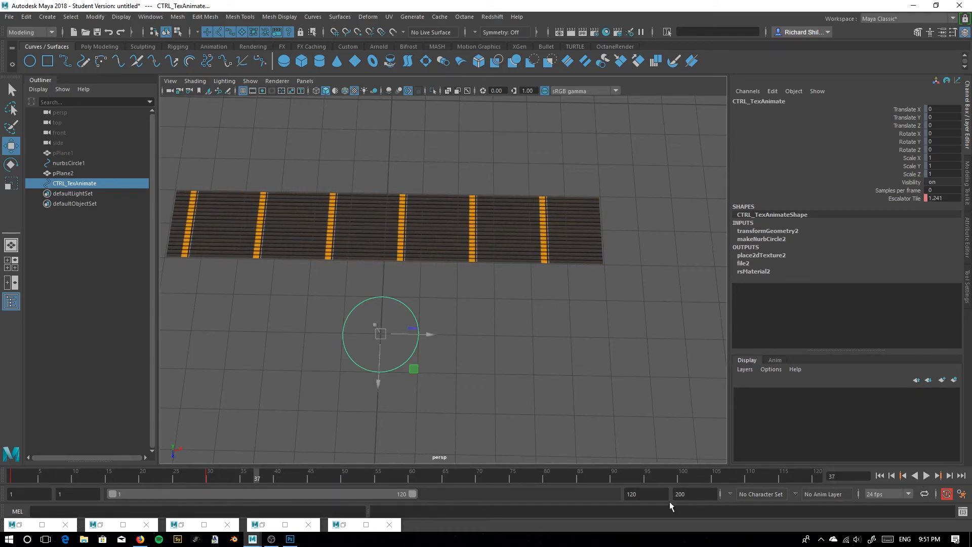
Extend the animation end to frame 250 and the playback end to frame 240, and play the longer range
text(250)
key(Return)
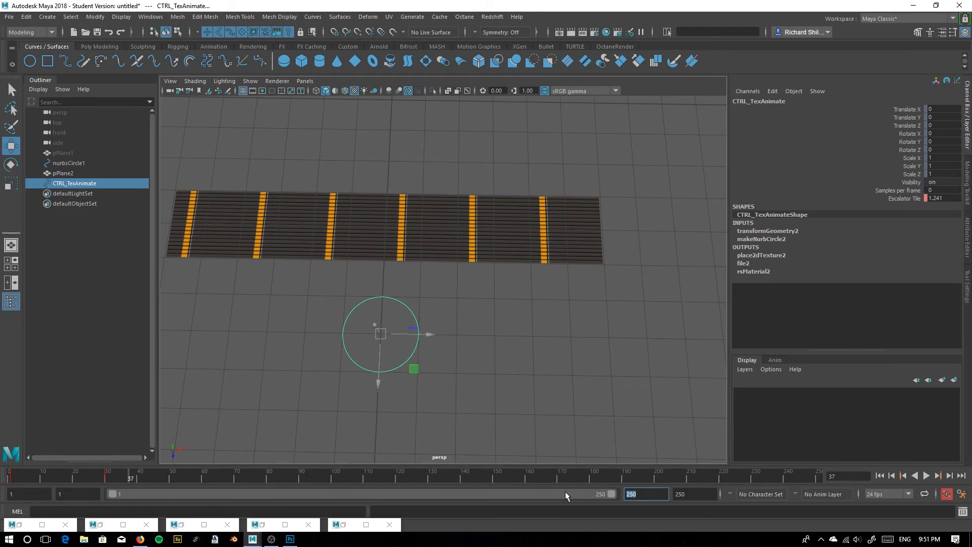
text(240)
key(Return)
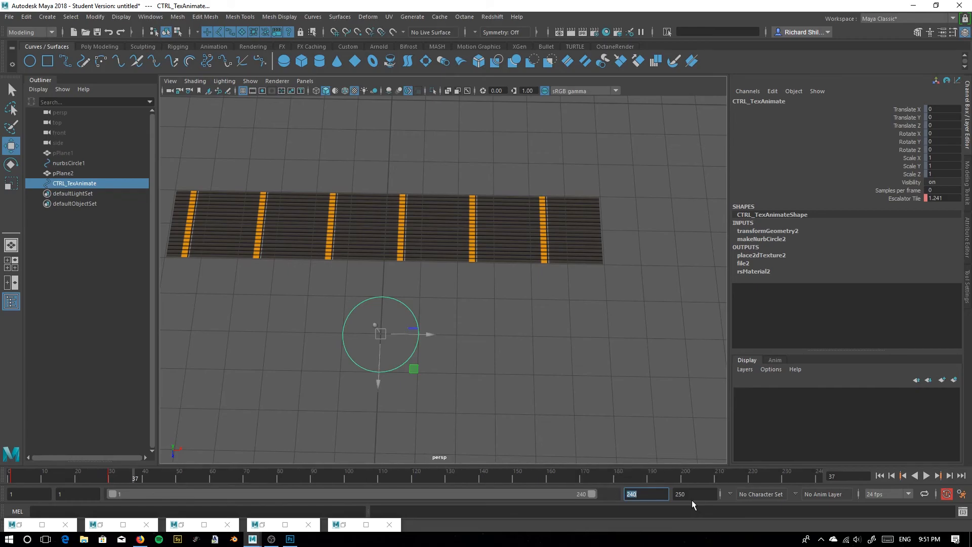
click(926, 476)
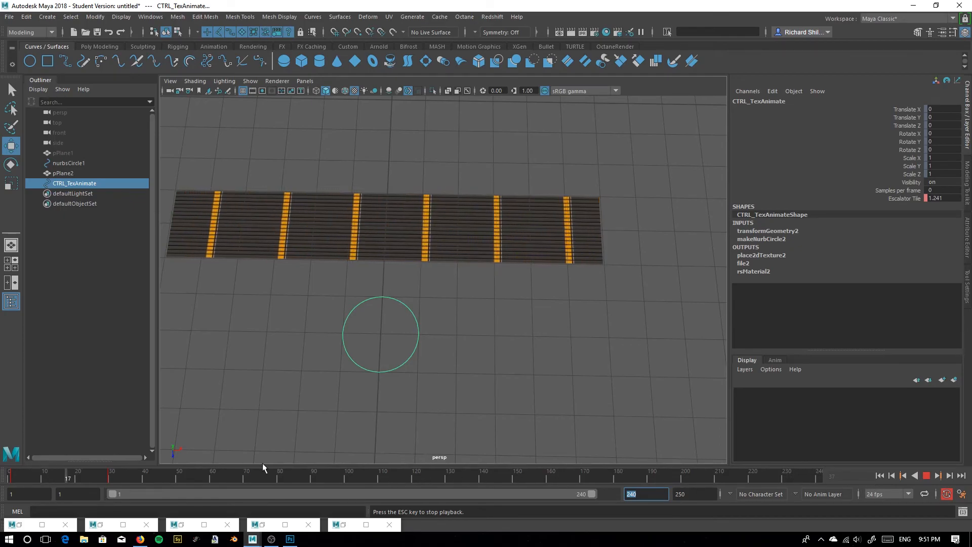
click(926, 476)
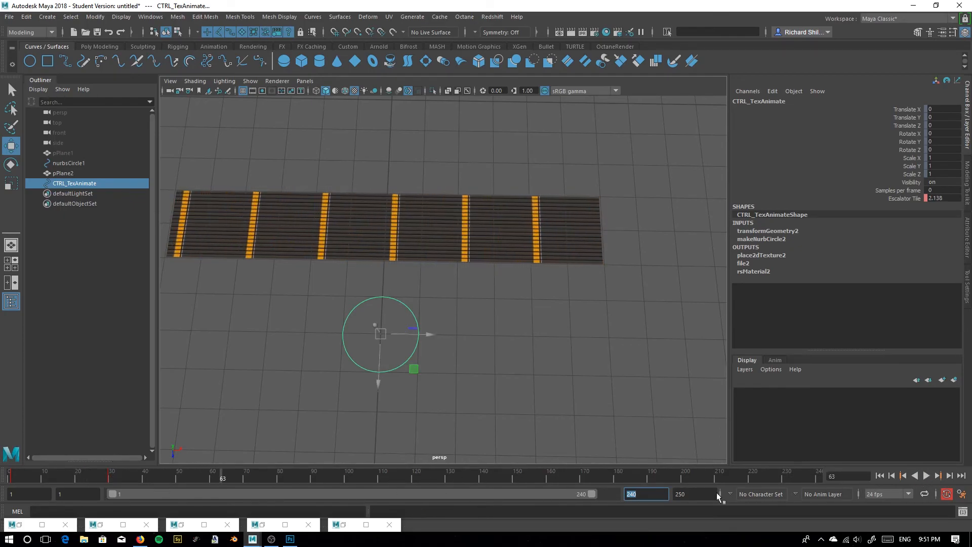
Move the Escalator Tile end key to frame 10 on the timeline and play the animation to check the speed
drag(119, 477, 112, 476)
click(127, 478)
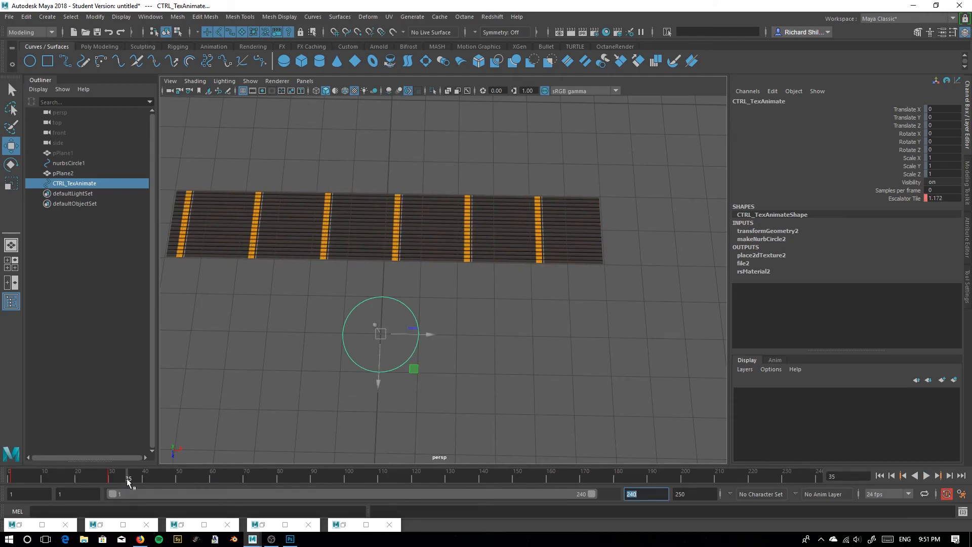
click(111, 476)
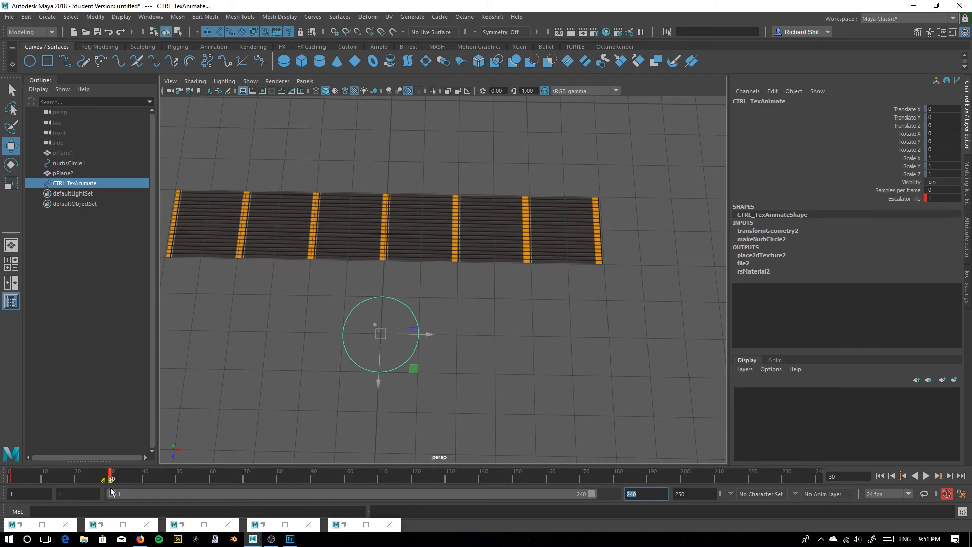
drag(108, 479, 10, 477)
click(927, 477)
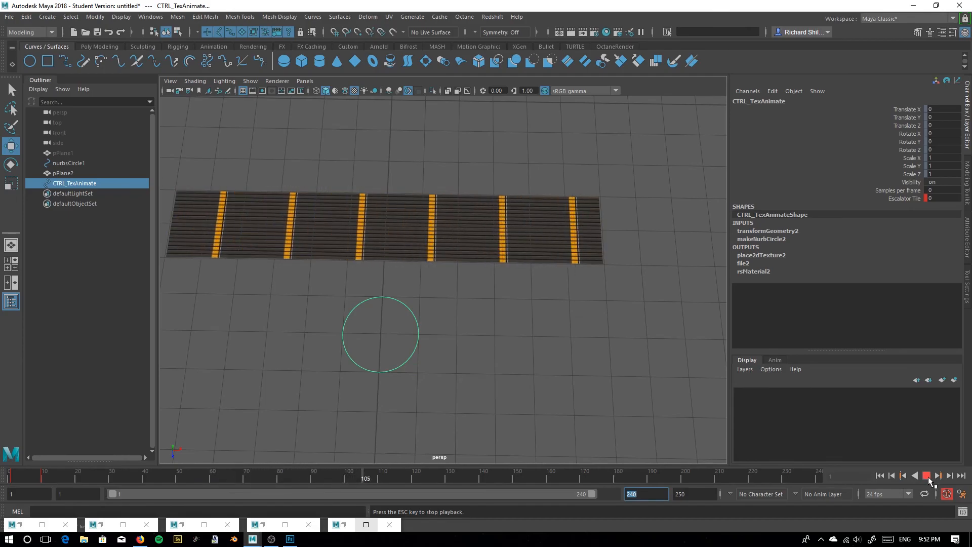
click(927, 476)
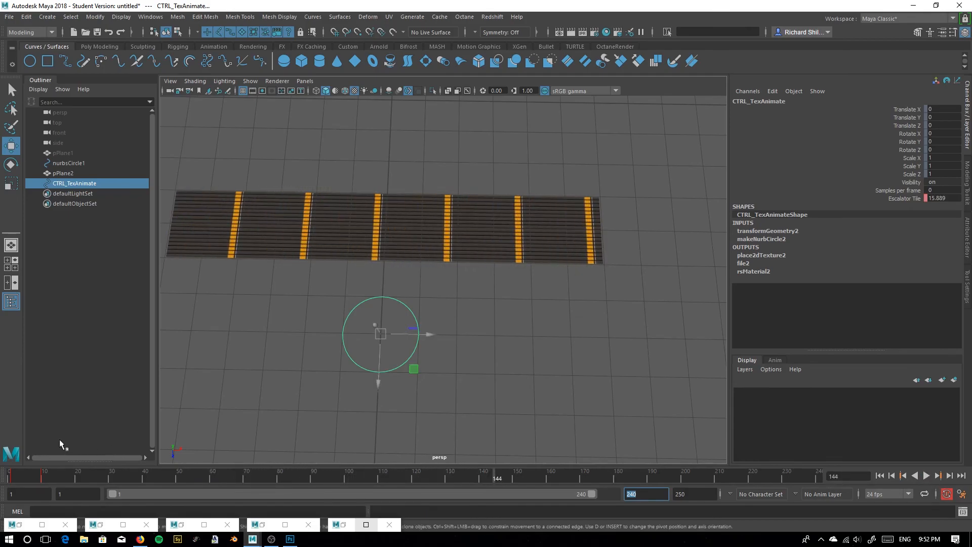
Move the Escalator Tile end key to frame 90 and play the animation to check the slide speed
click(41, 478)
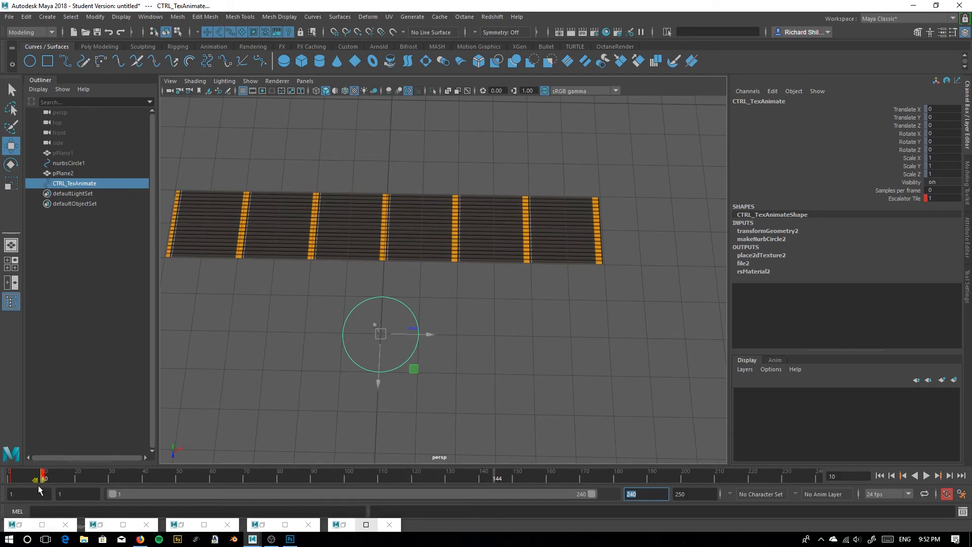
drag(38, 484, 7, 477)
click(926, 476)
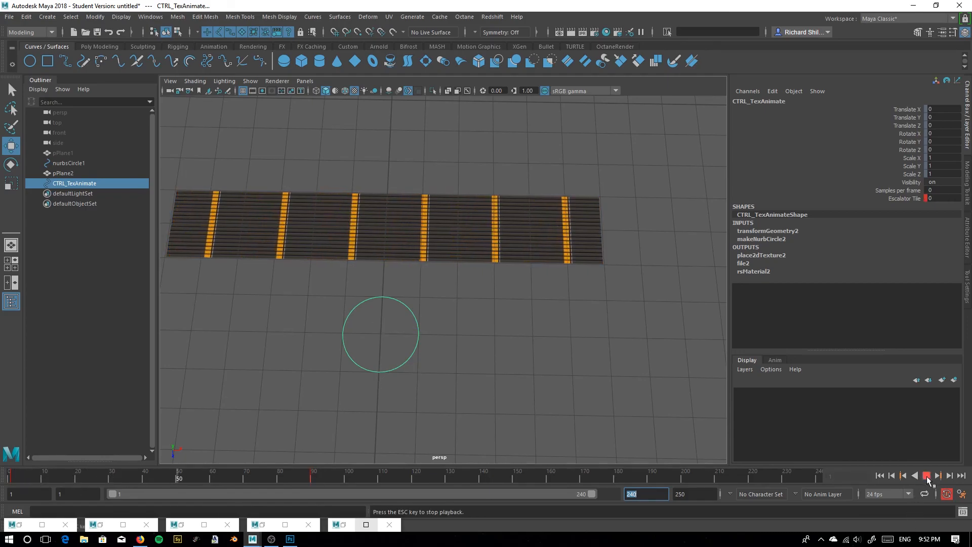
click(927, 476)
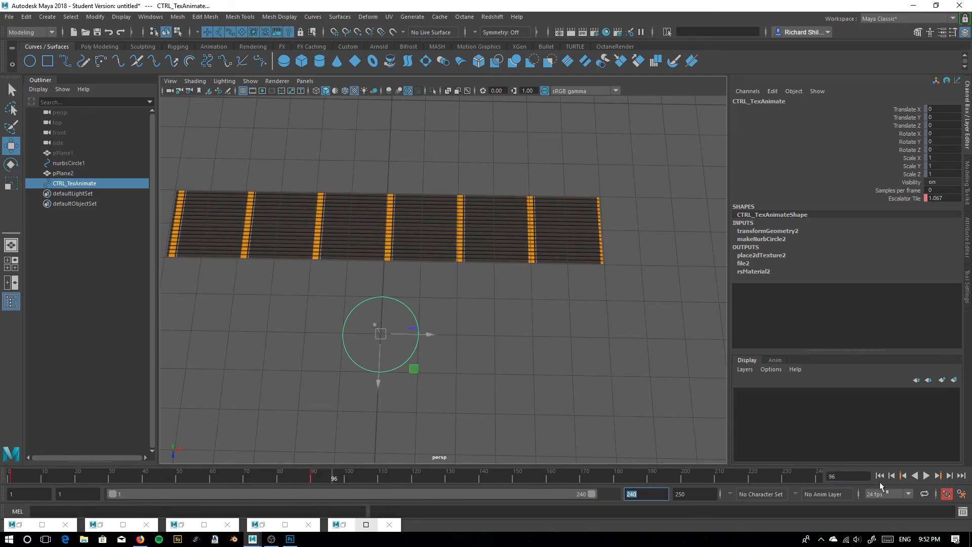
Move the Escalator Tile end key to frame 20 and play the looping animation to review its speed
click(314, 478)
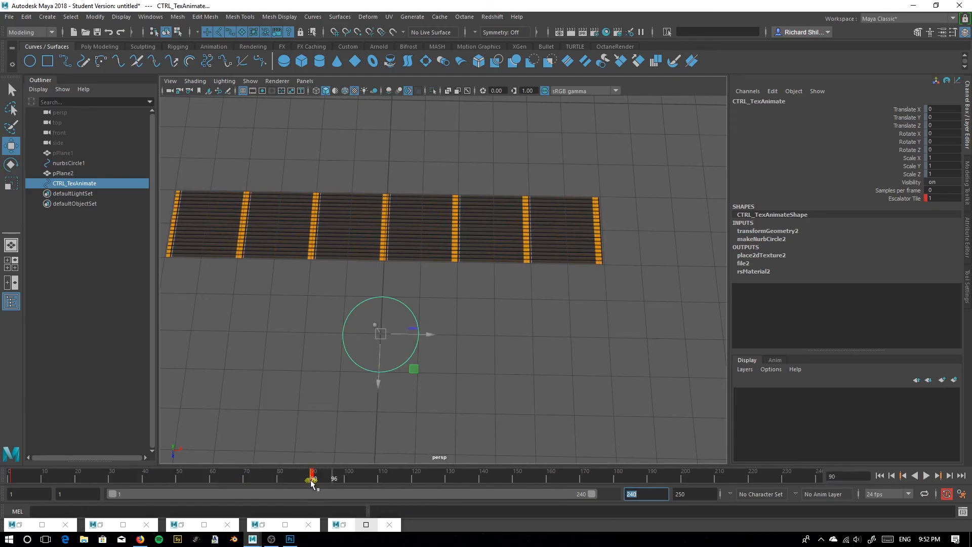
drag(311, 479, 151, 474)
drag(87, 480, 10, 484)
click(926, 478)
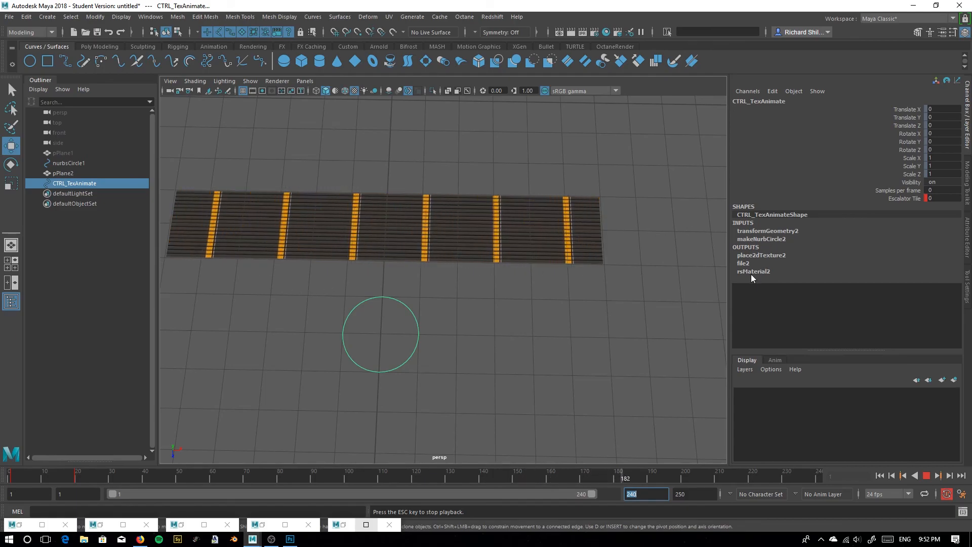
click(926, 476)
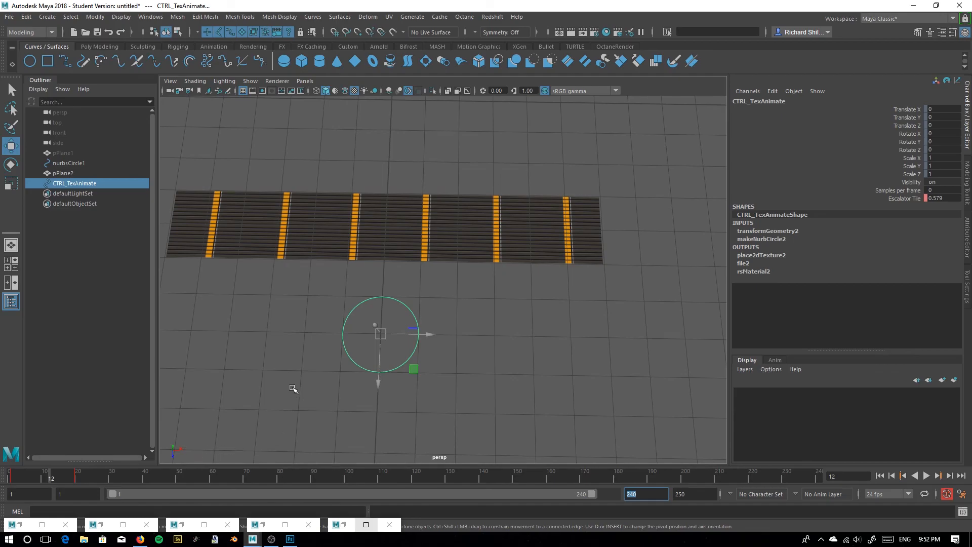
alt+middle_drag(284, 351, 327, 354)
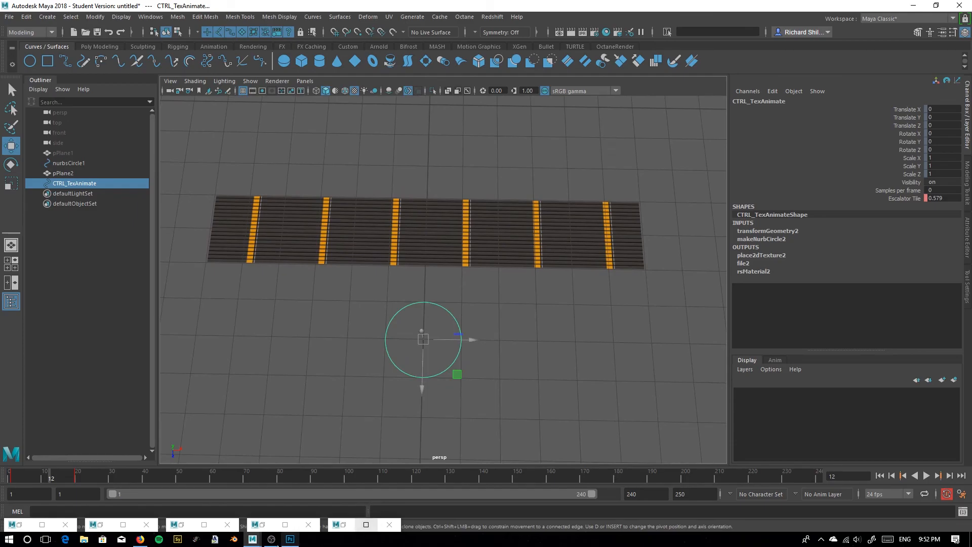